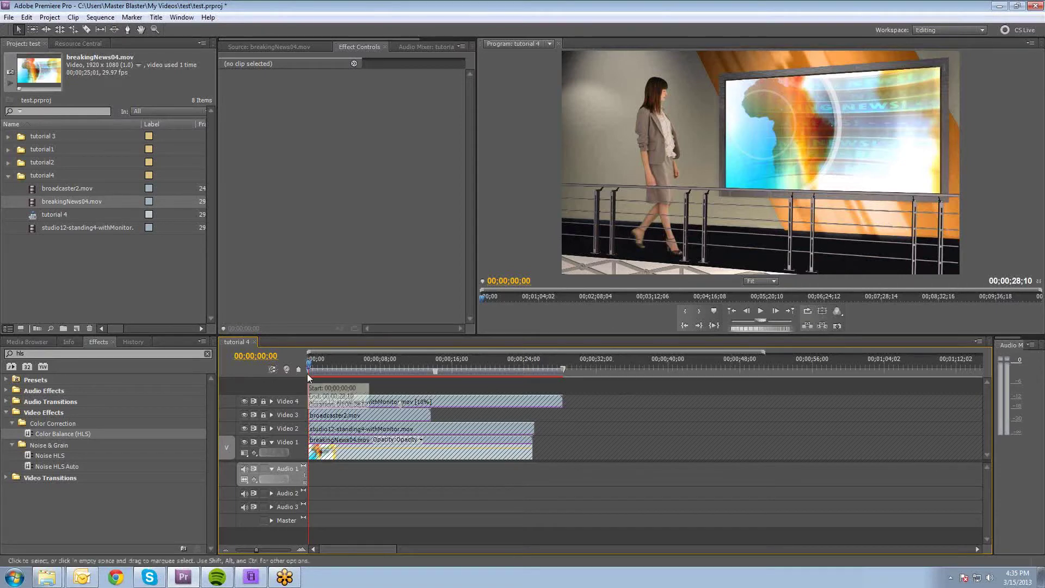
Preview the finished tutorial 4 sequence by playing it from the start and checking frames around 5 and 8 seconds
key(space)
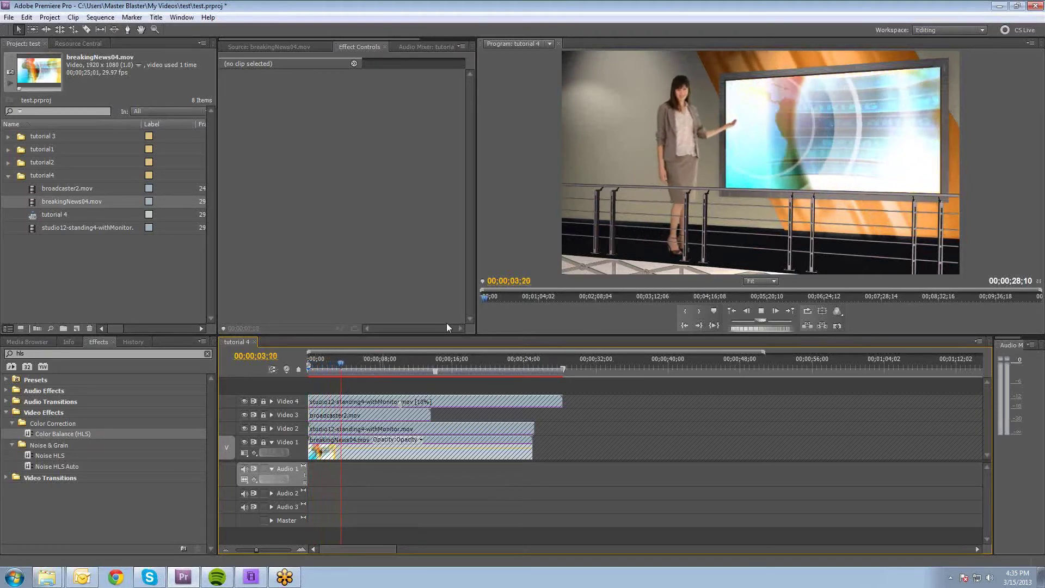
key(space)
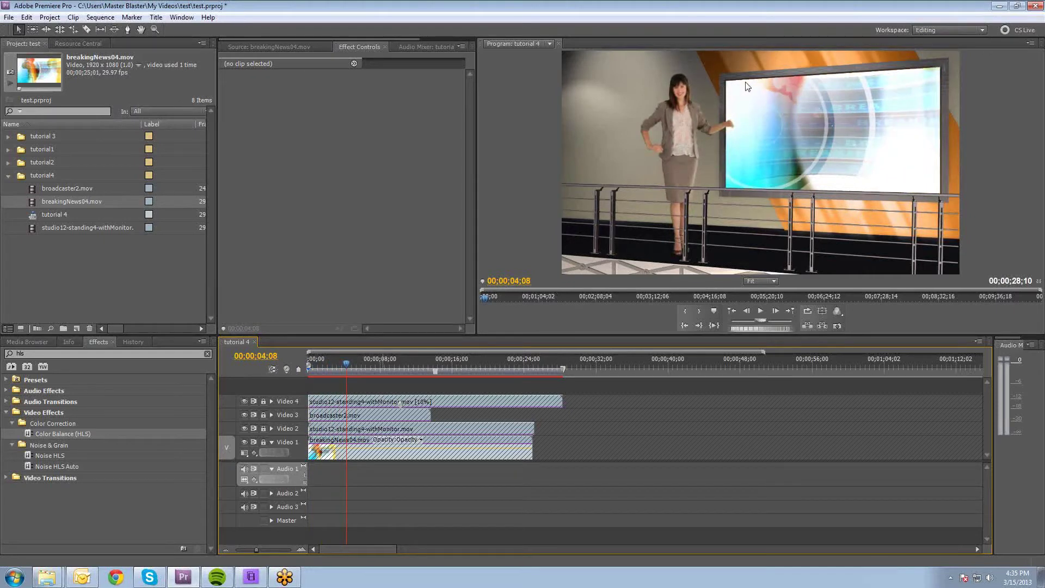
drag(330, 360, 276, 387)
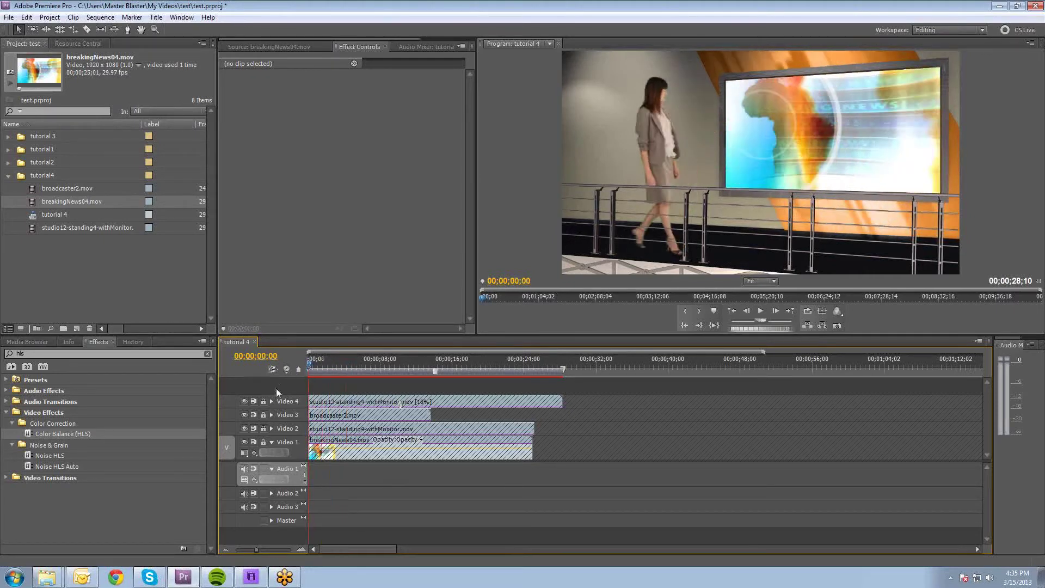
key(space)
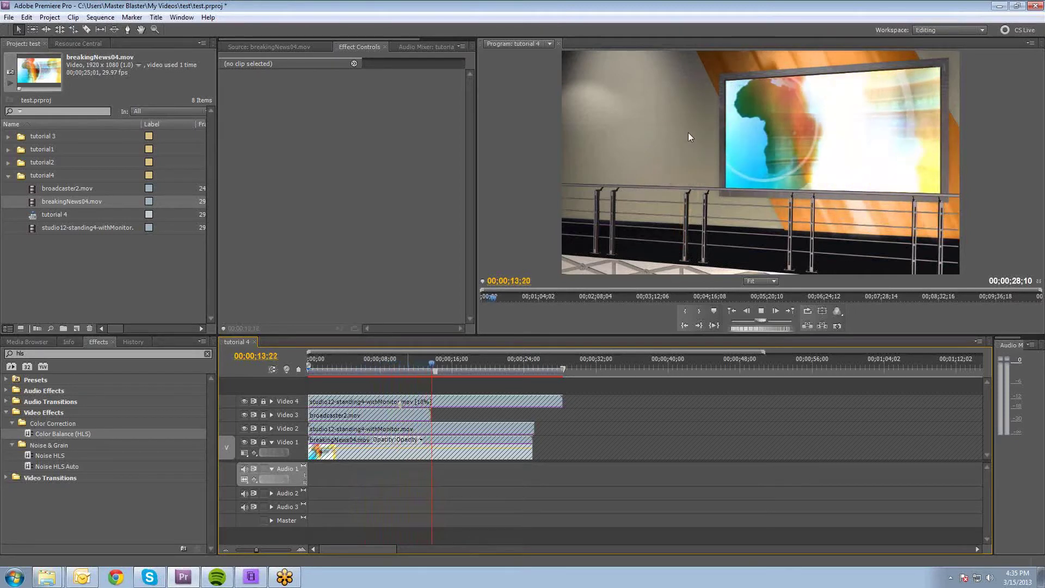
drag(400, 373, 354, 360)
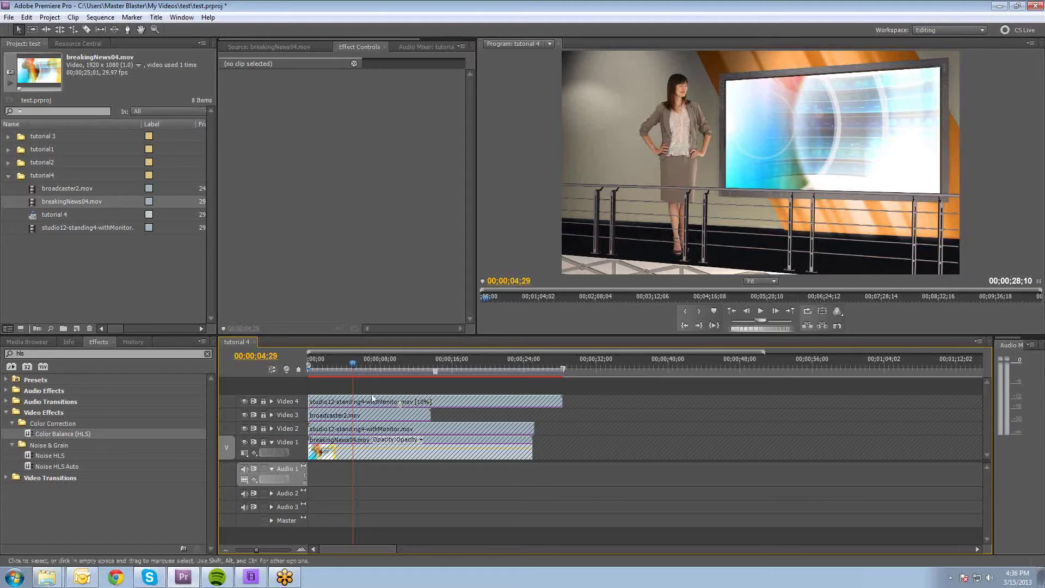
click(379, 364)
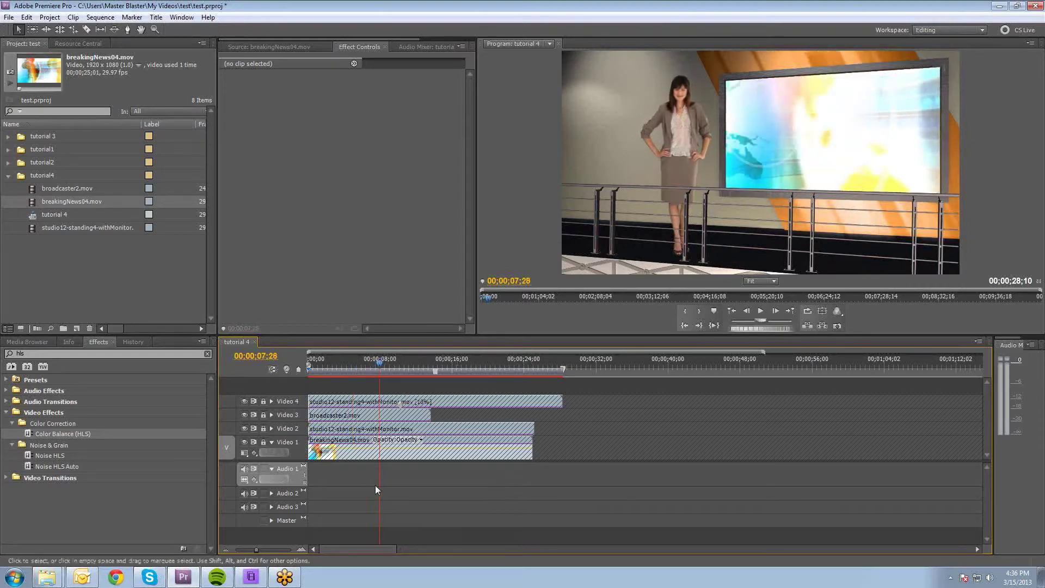
Save the project
key(ctrl+s)
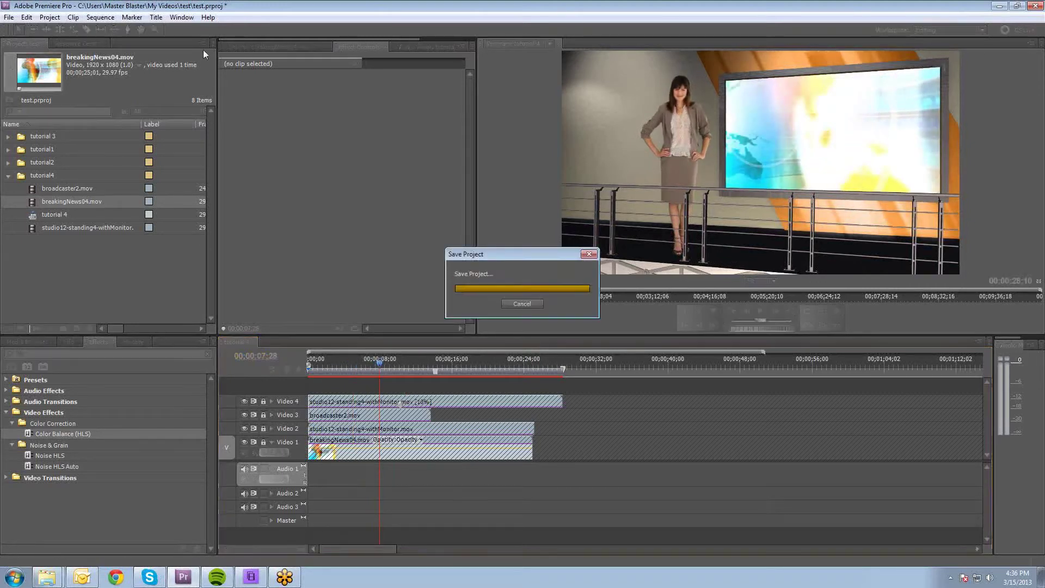
click(188, 18)
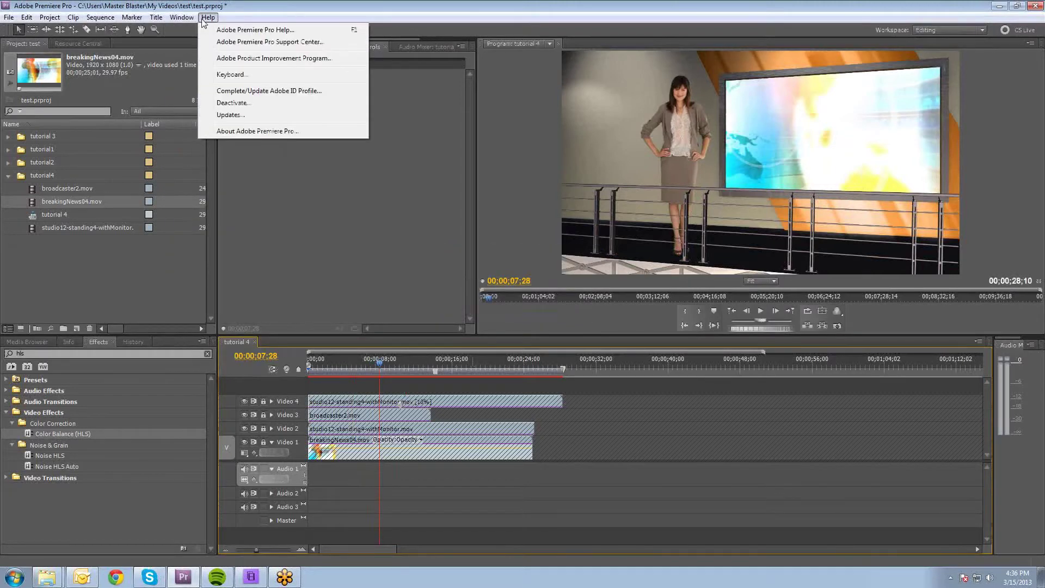
click(302, 51)
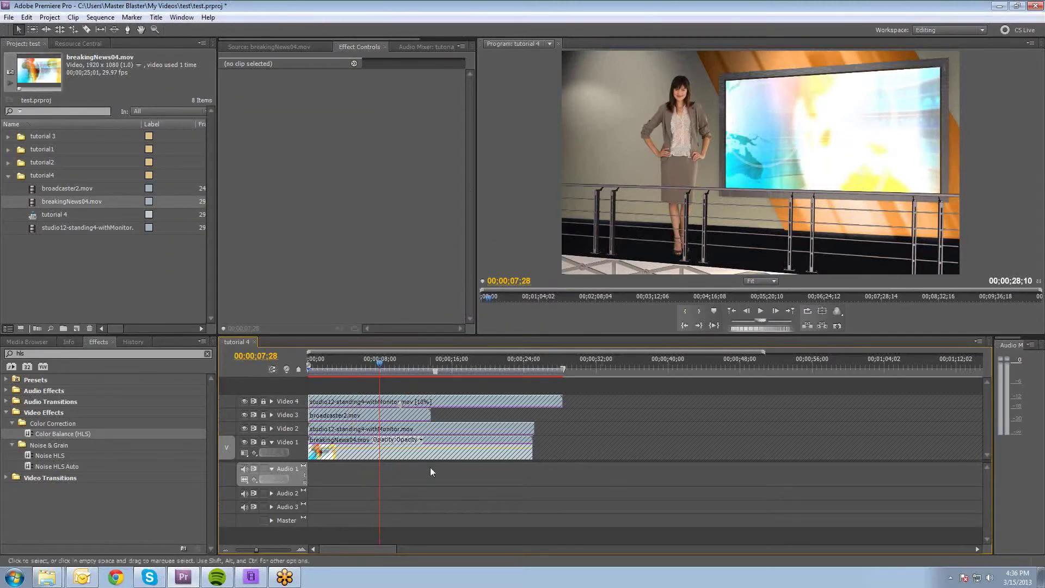
Unlock the Video 1 to Video 4 tracks and delete all their clips from the timeline
click(263, 441)
click(263, 428)
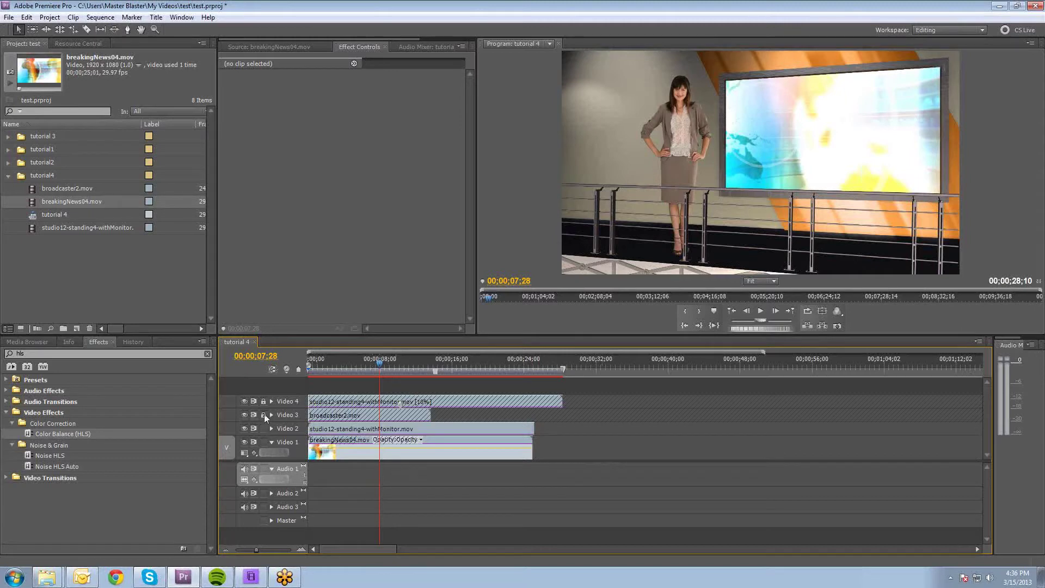
click(263, 415)
click(264, 401)
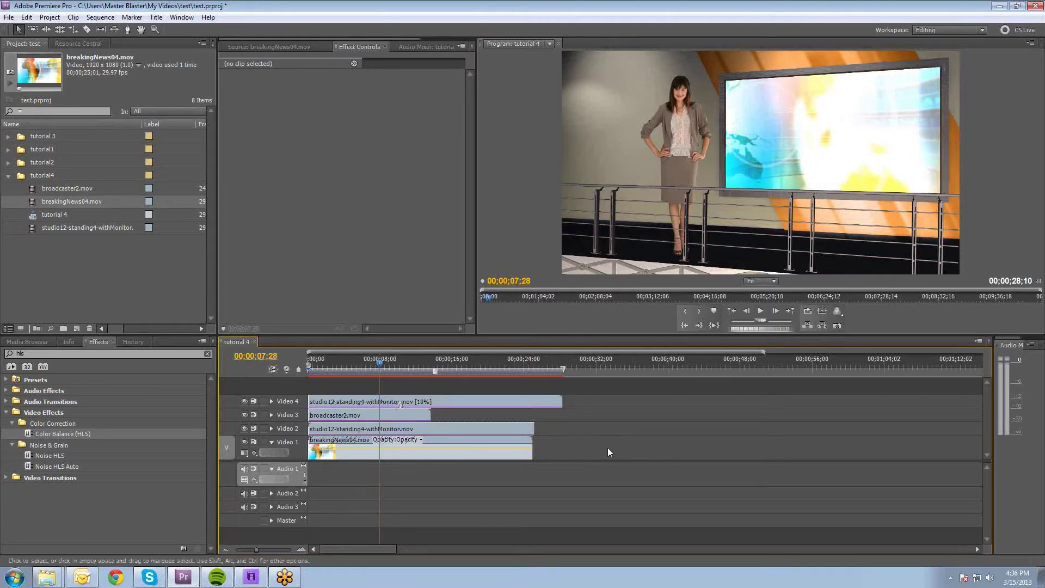
drag(608, 452, 351, 398)
key(Delete)
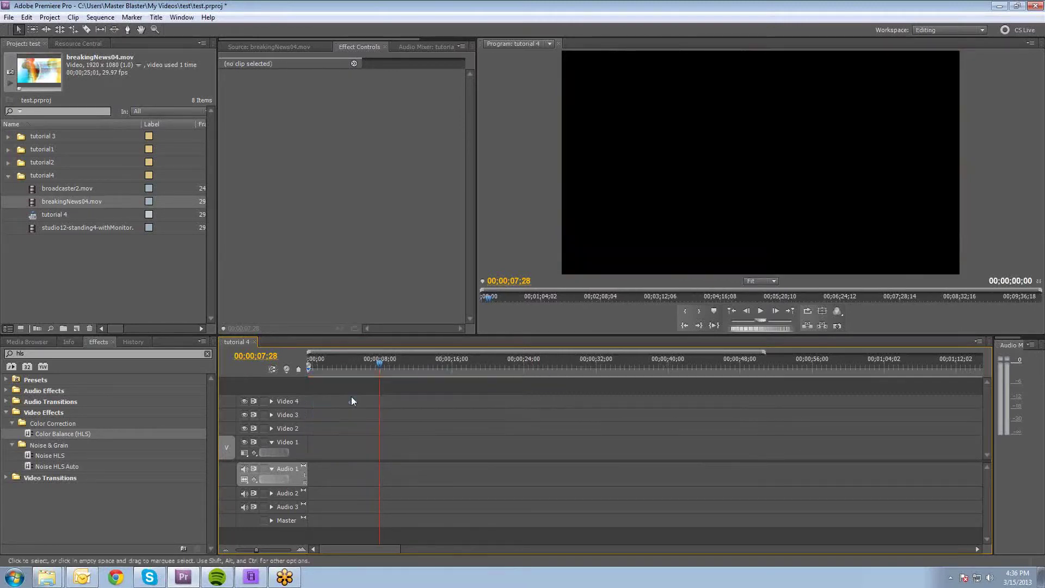
Delete the three video clips and the tutorial 4 sequence from the tutorial4 bin
click(60, 188)
shift+click(47, 225)
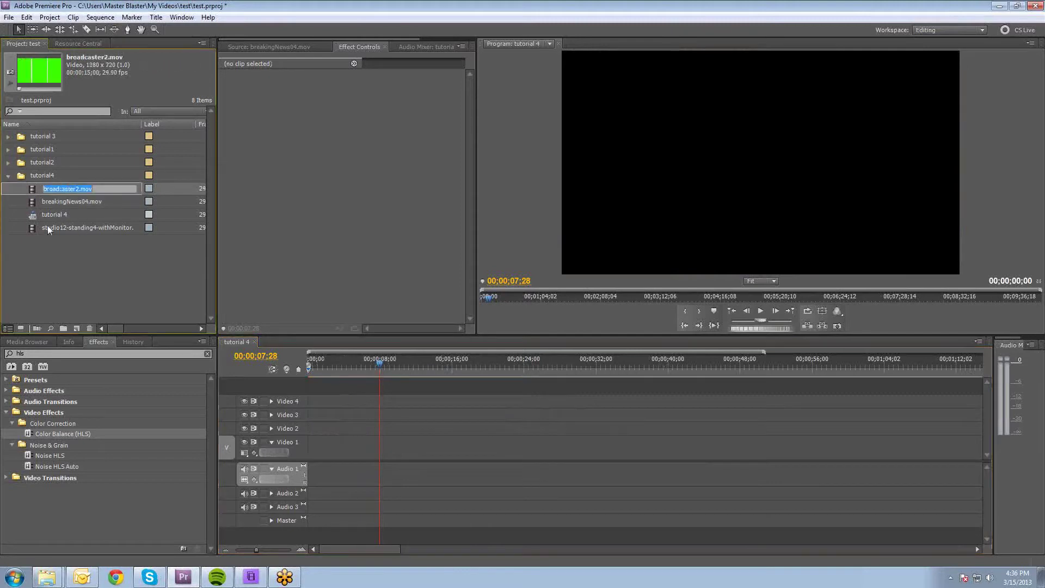
key(Delete)
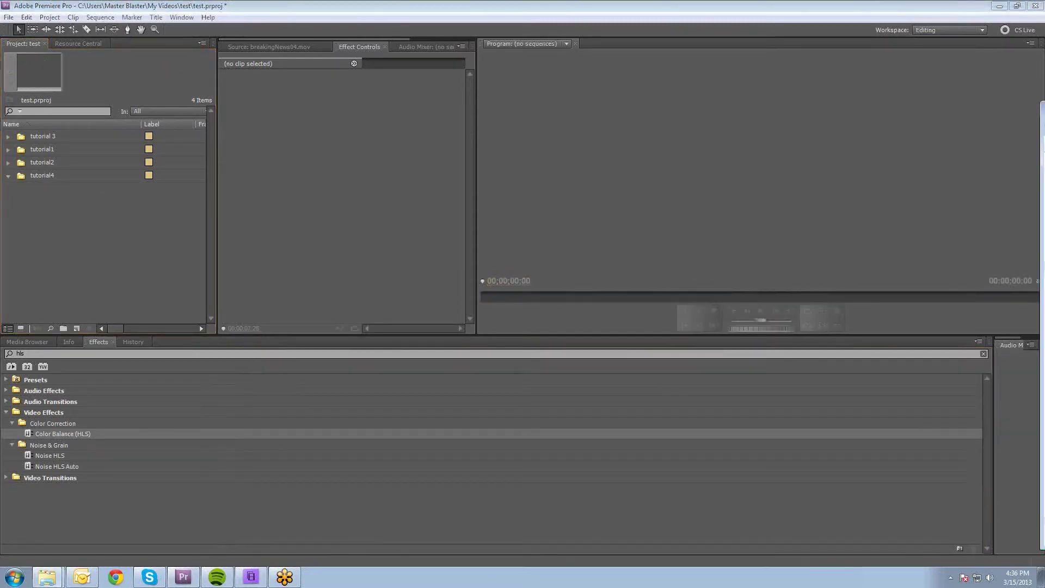
Import breakingNews04.mov and broadcaster2.mov into the project from the studio12 folder in Windows Explorer
drag(1044, 113, 611, 94)
click(812, 461)
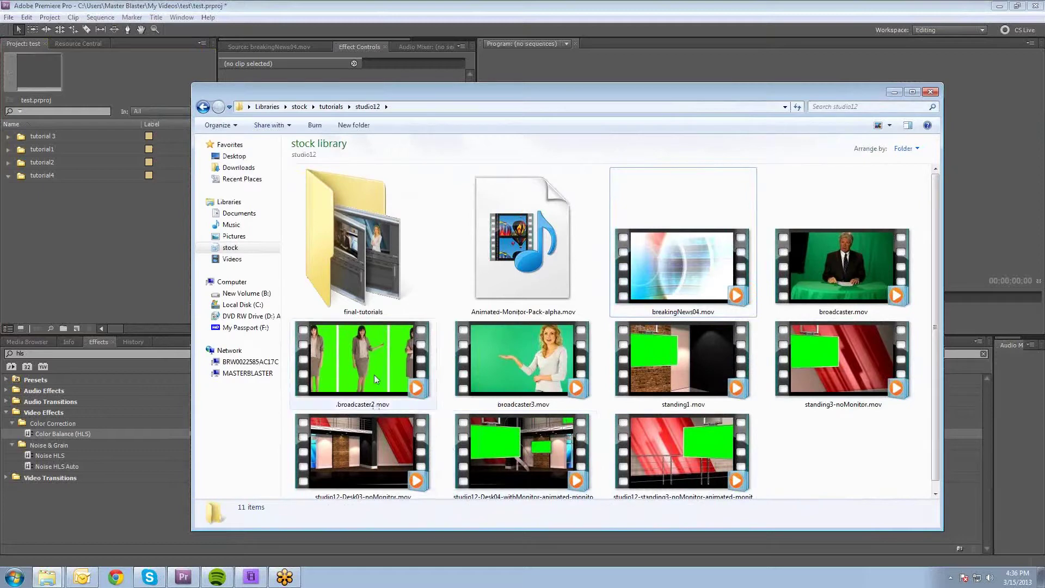
click(367, 363)
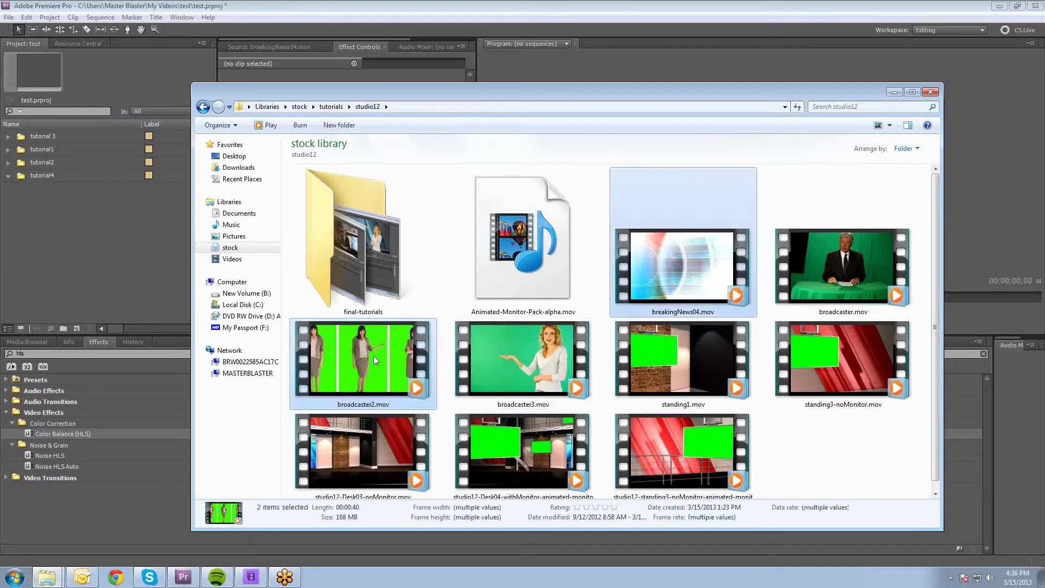
drag(342, 351, 82, 244)
drag(474, 93, 756, 153)
Import studio12-standing4-withMonitor.mov into the project from the Virtual Studio 12 folder in Windows Explorer
key(alt+Tab)
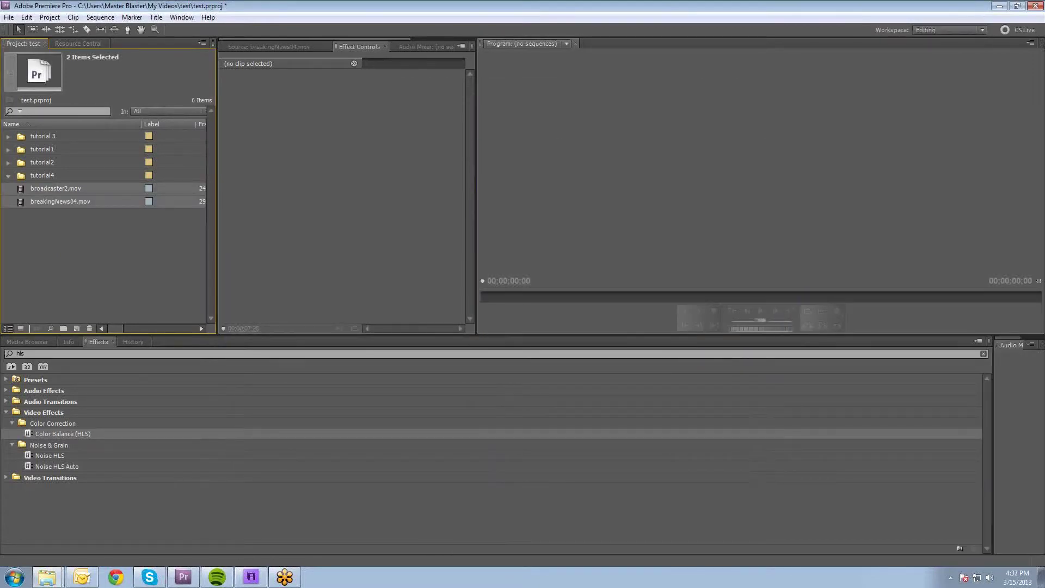
key(alt+Tab)
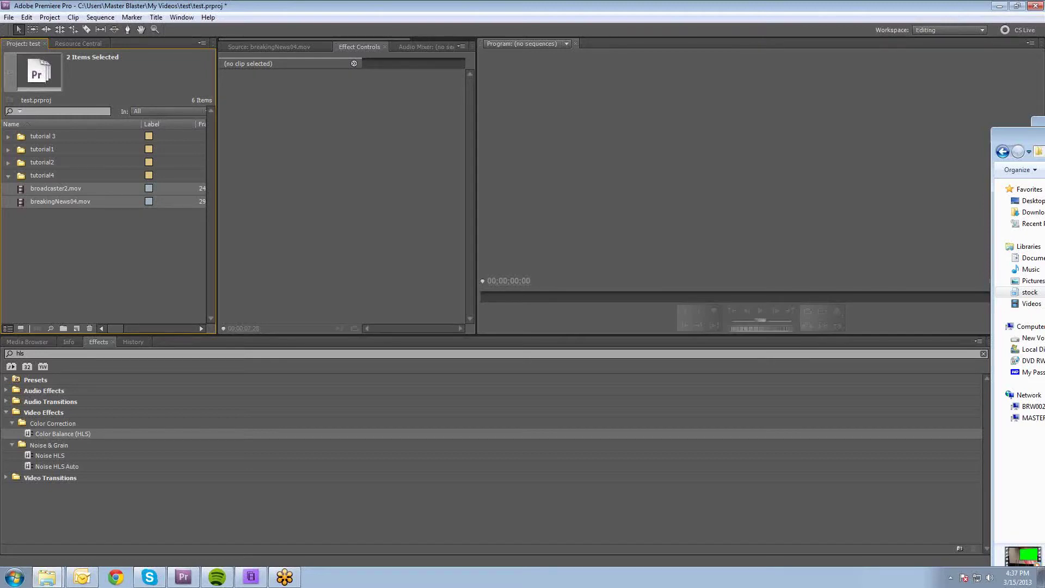
drag(1023, 133, 621, 82)
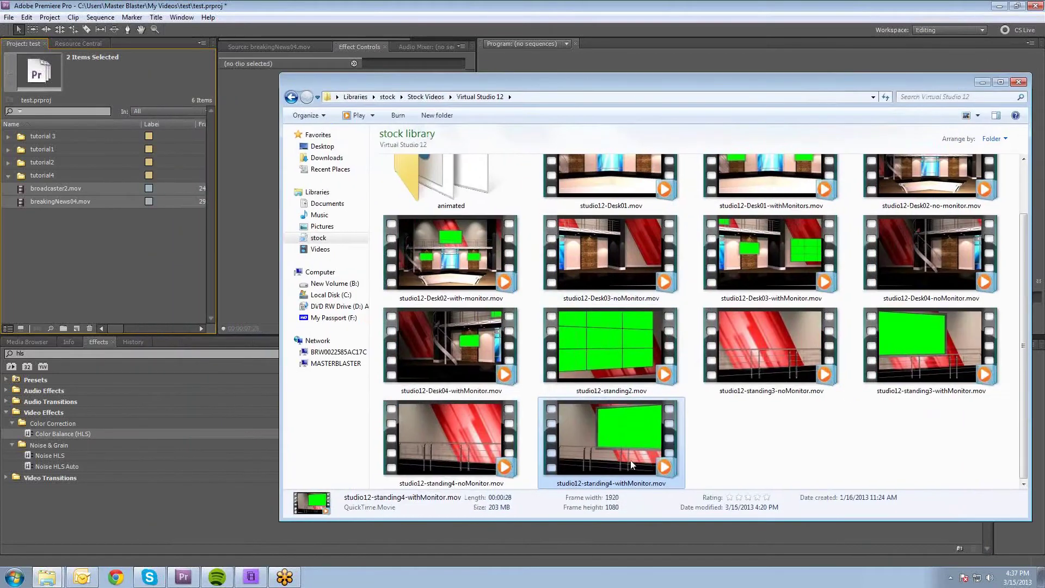
drag(614, 439, 107, 249)
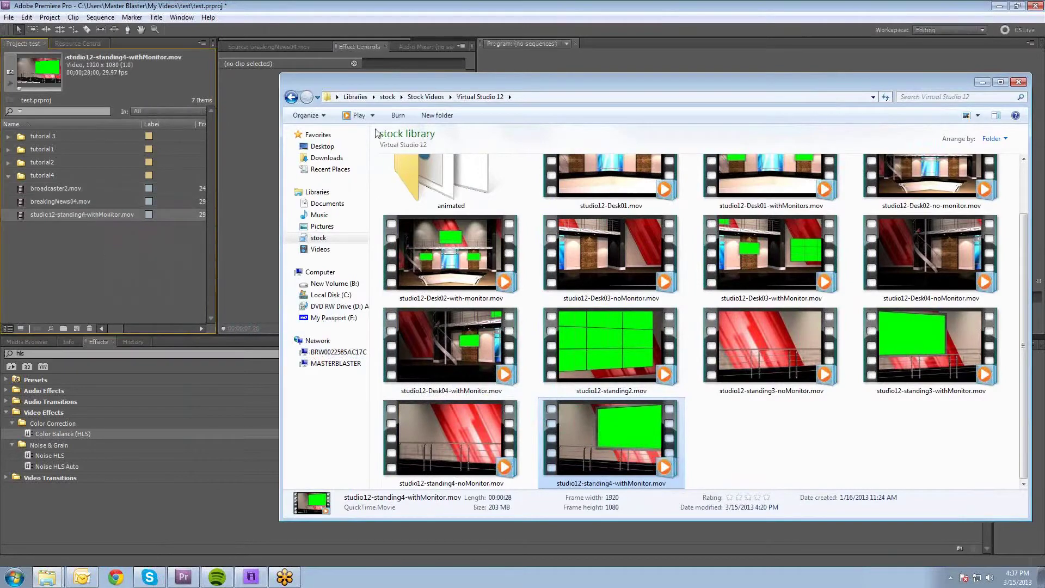
drag(571, 90, 1044, 90)
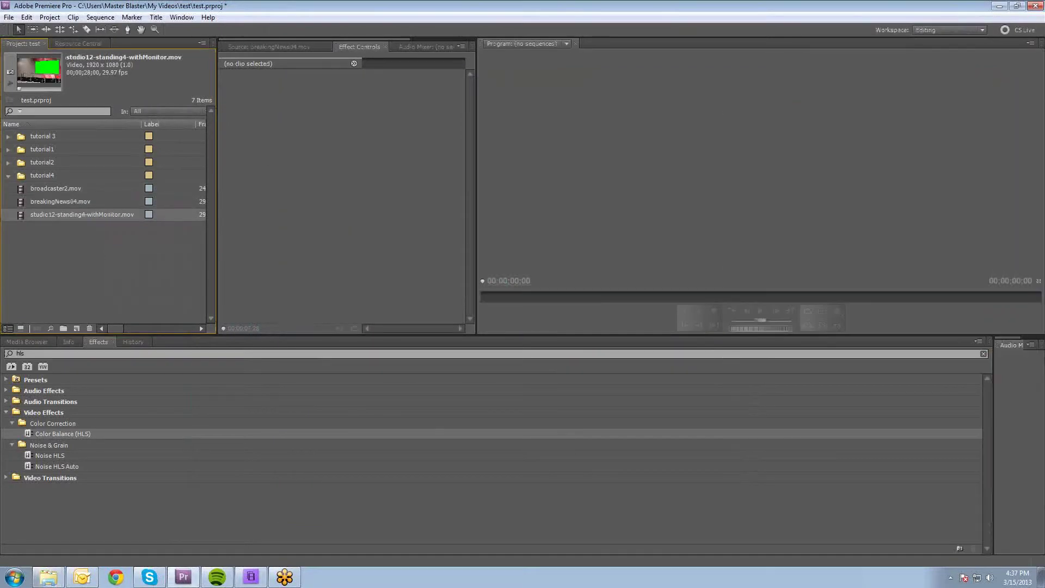
Create a new sequence named Tutorial 4 with the HDV 1080p30 preset
click(75, 255)
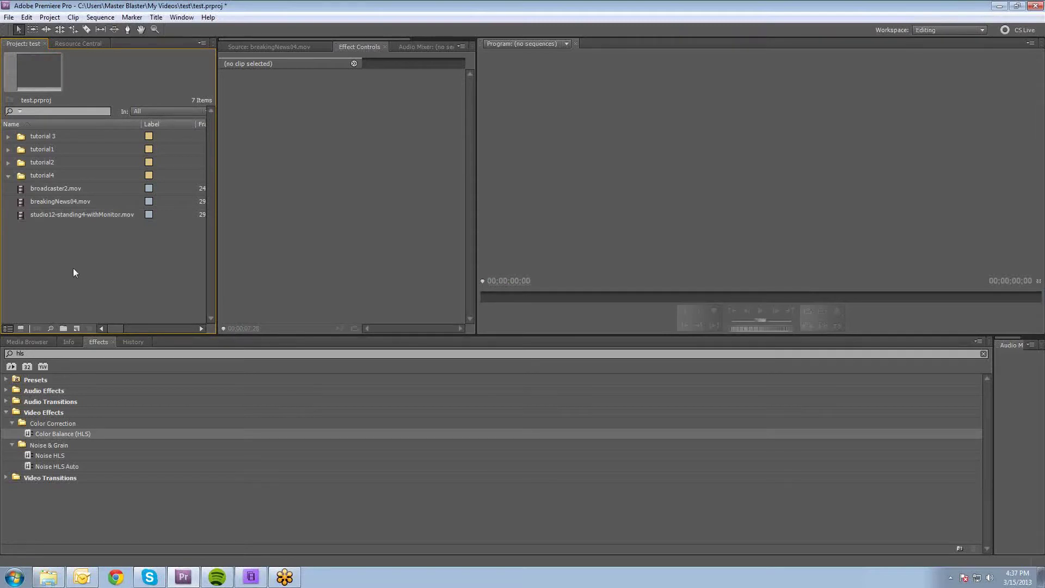
click(10, 19)
mouse_move(21, 31)
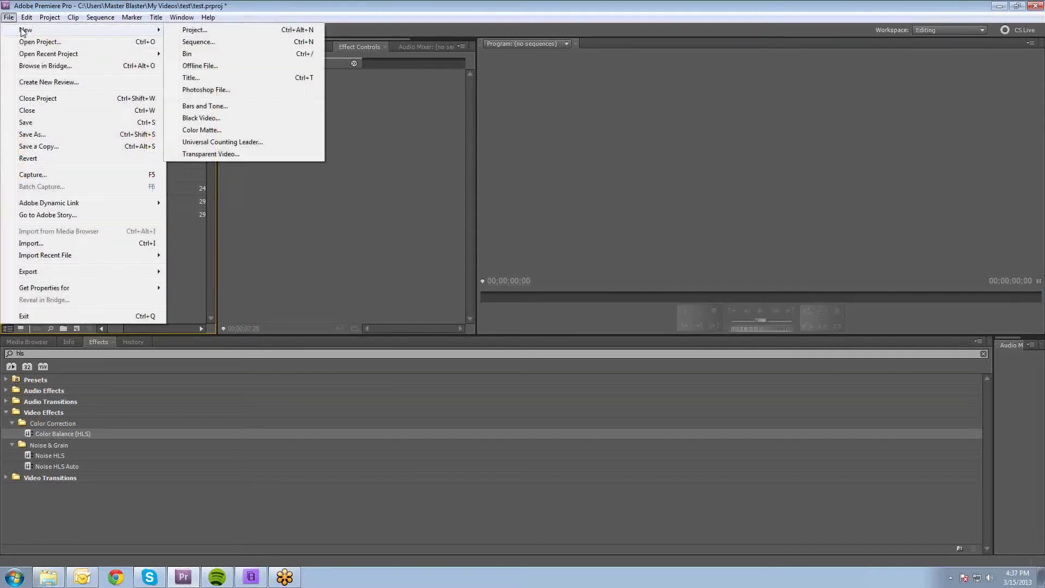
click(195, 42)
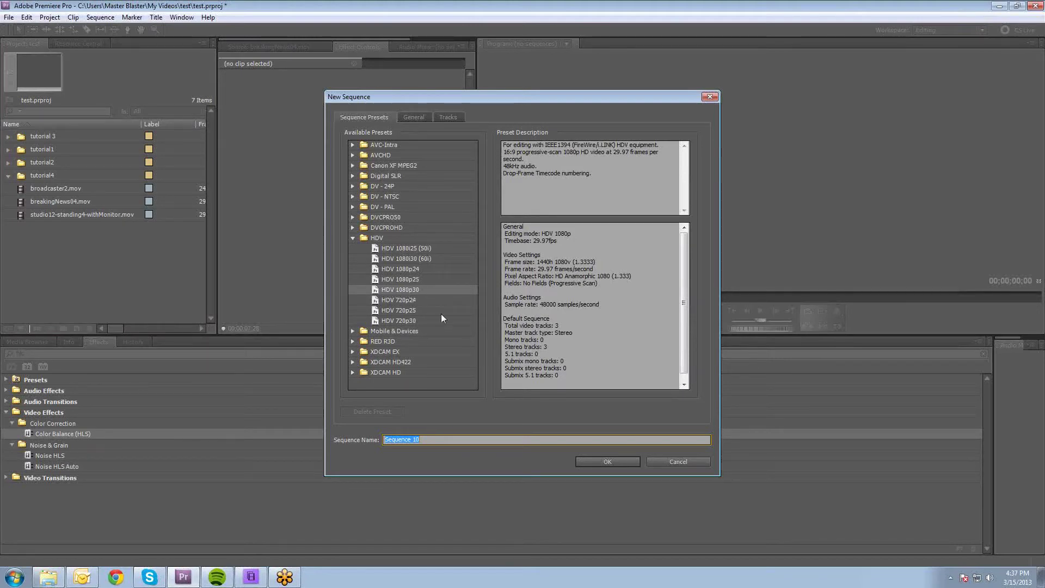
key(End)
triple_click(410, 440)
text(Tutorial 4)
click(604, 462)
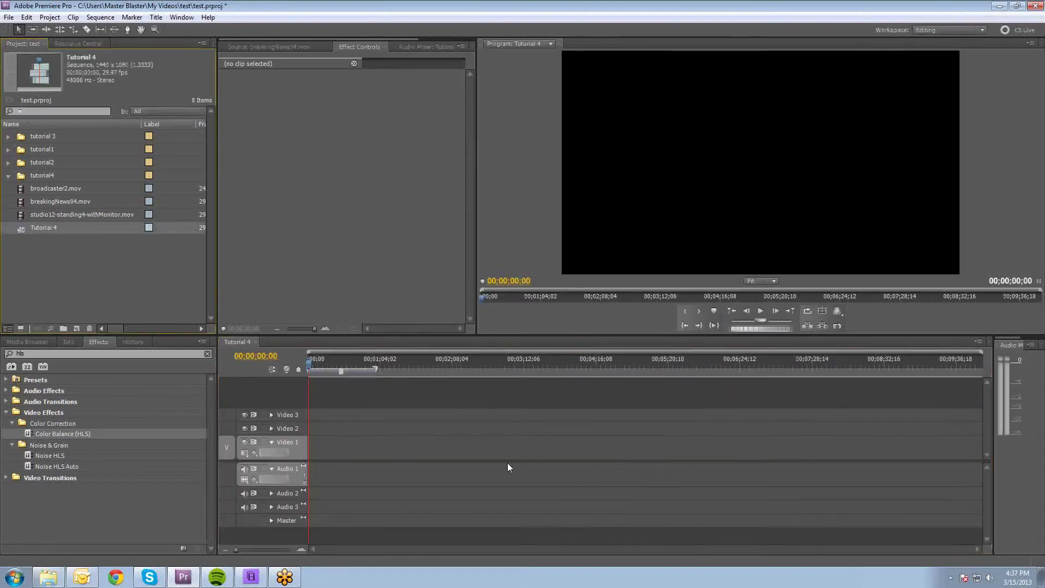
Place broadcaster2.mov at the start of the Video 3 track
click(90, 286)
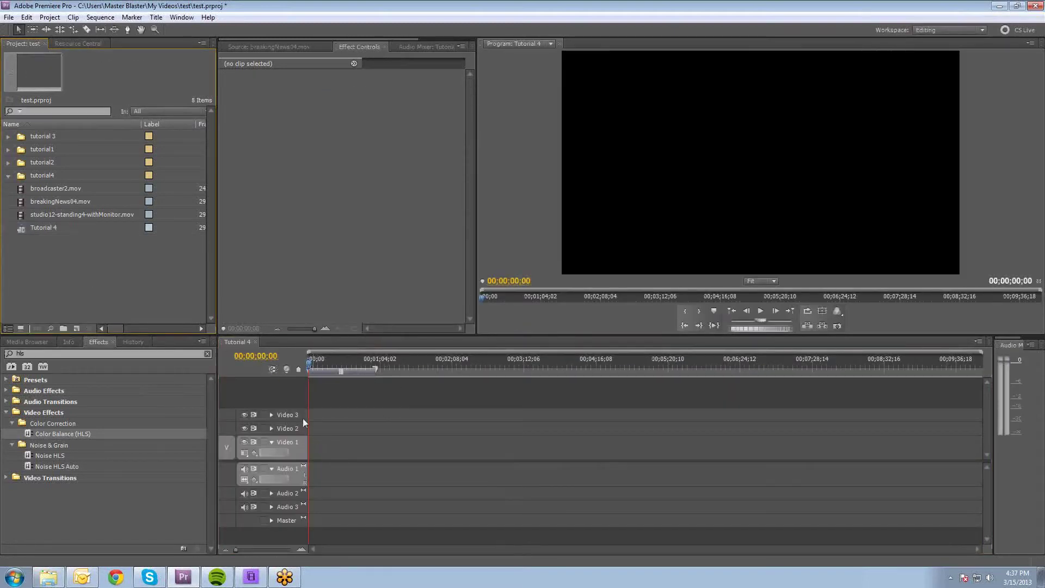
click(24, 192)
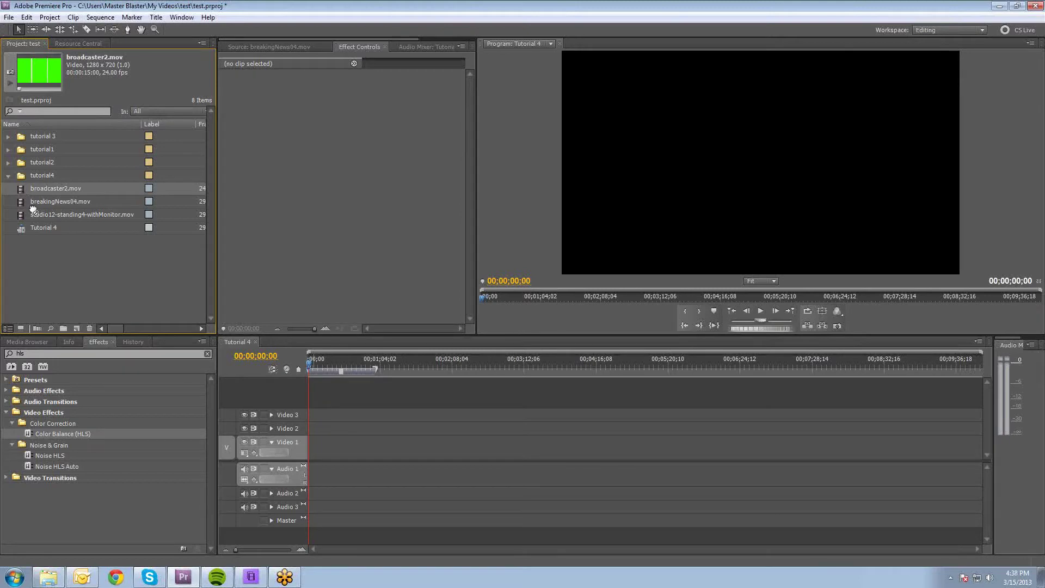
drag(33, 208, 307, 417)
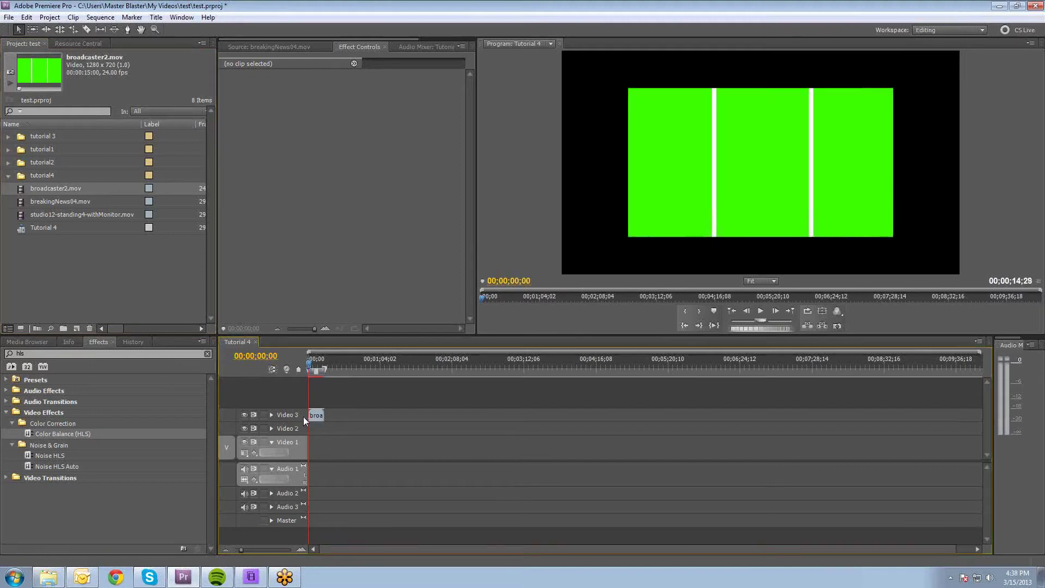
Rename the Video 3 track as TALENT
right_click(285, 413)
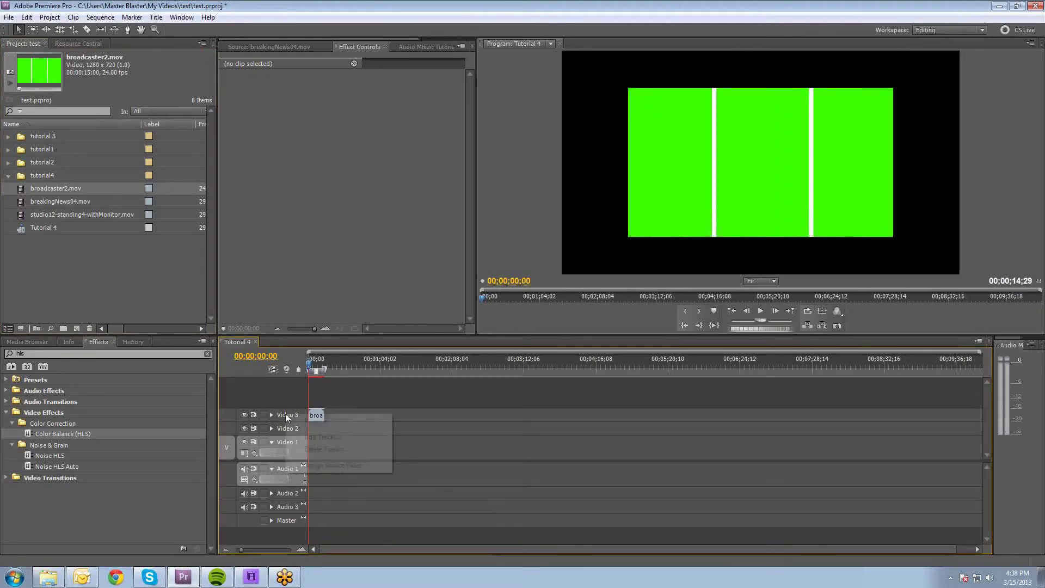
click(305, 422)
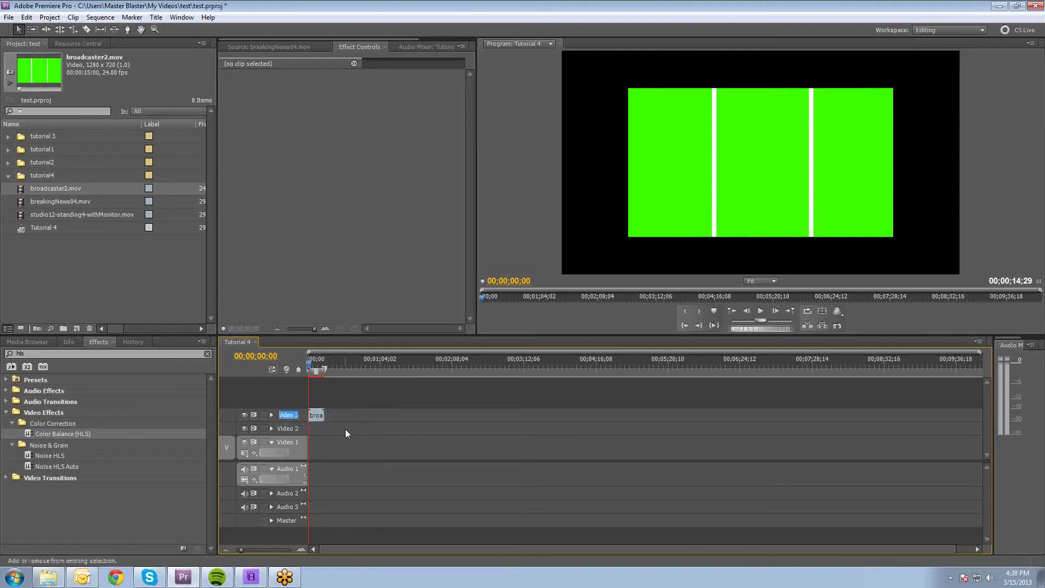
text(TALENT)
key(Return)
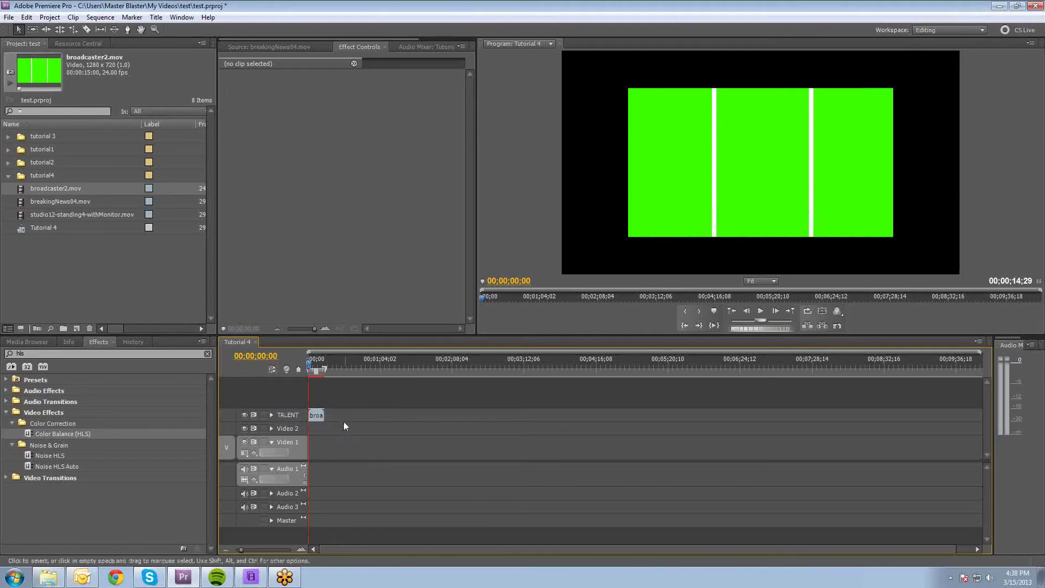
Move the playhead to 00;00;04;25 and apply the Crop effect to broadcaster2.mov on the TALENT track
drag(311, 362, 316, 364)
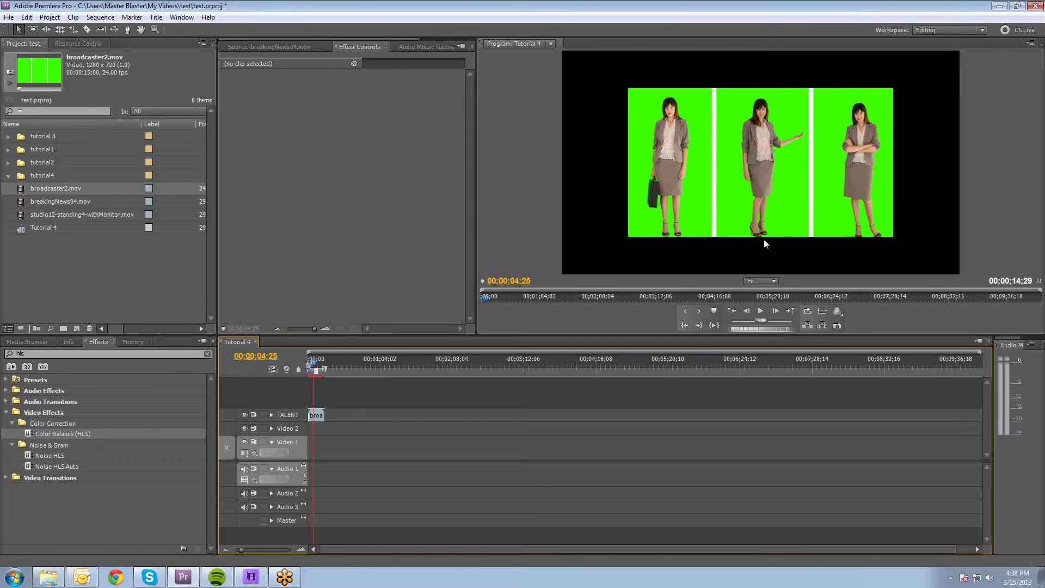
click(313, 418)
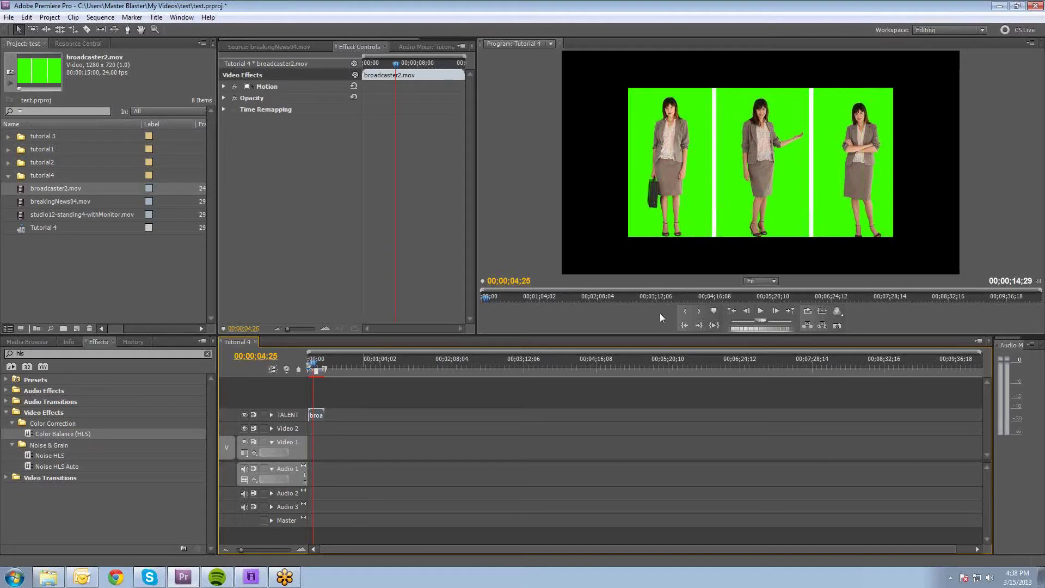
click(208, 354)
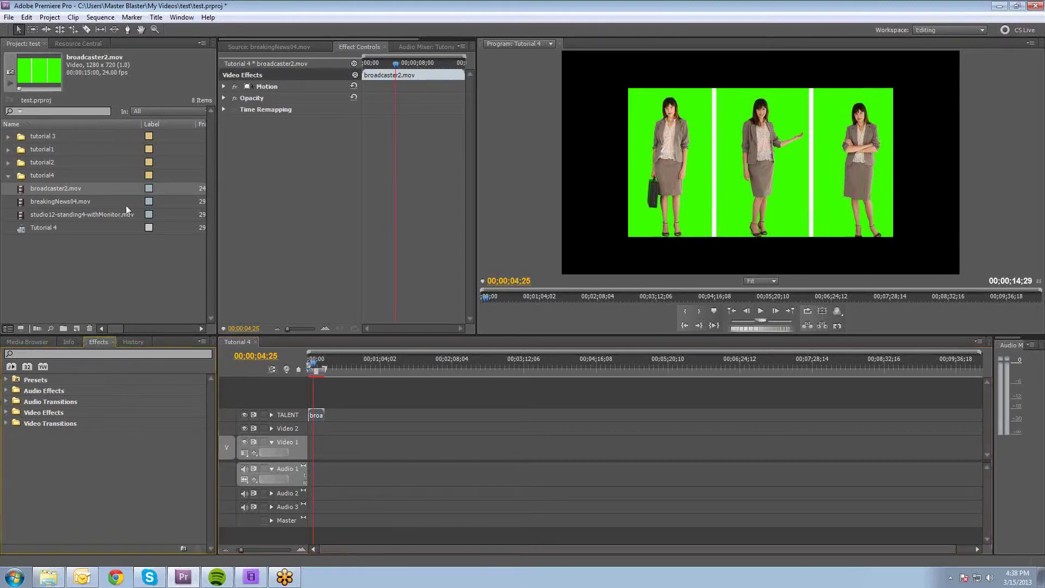
click(181, 17)
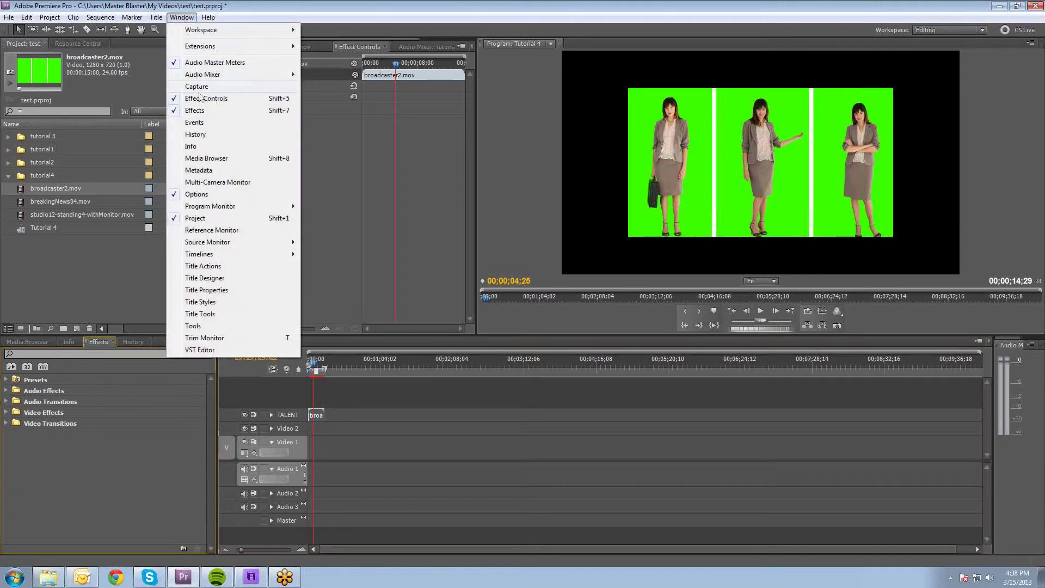
click(60, 362)
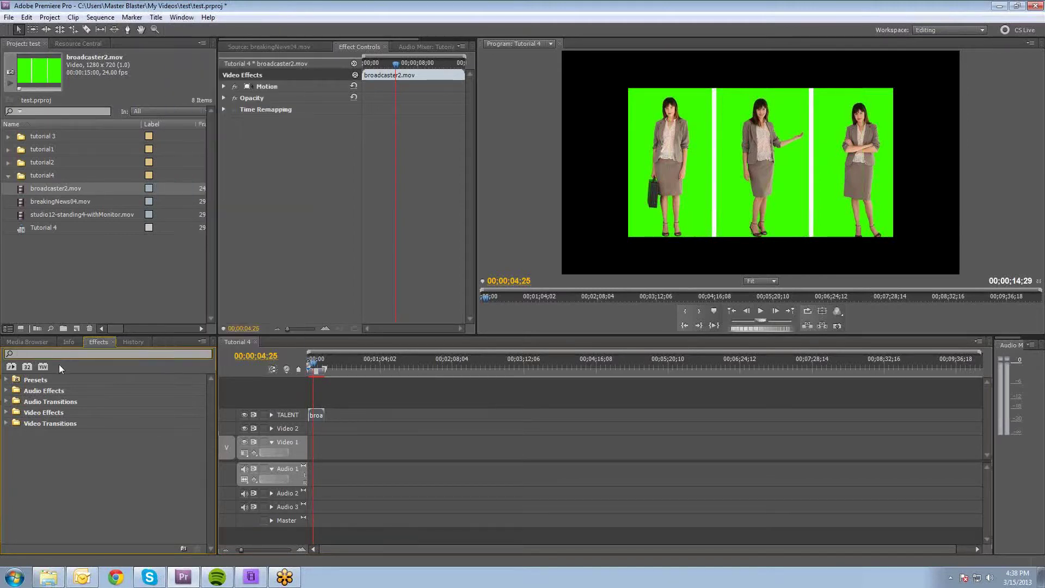
click(6, 412)
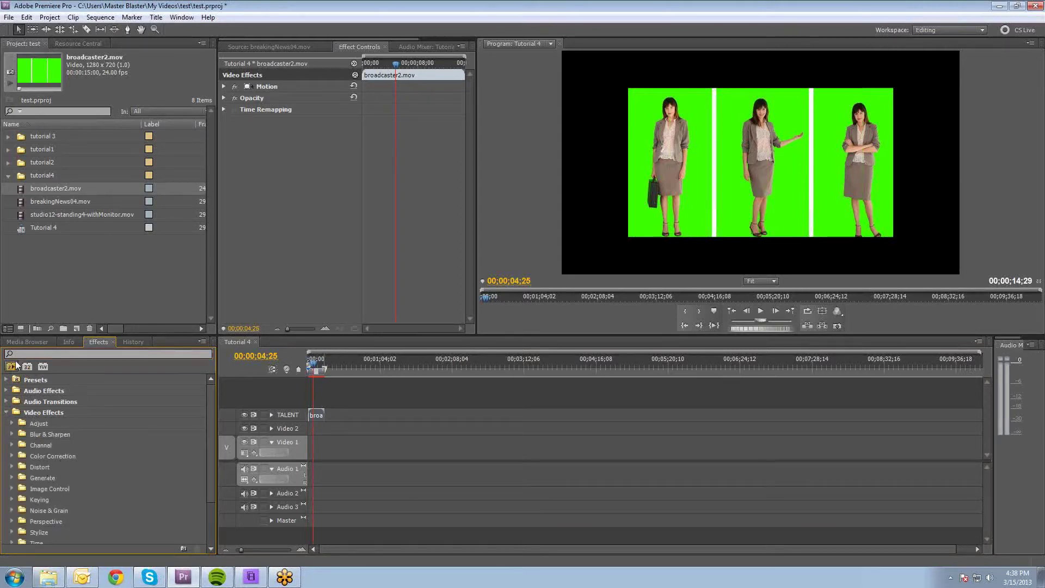
click(18, 353)
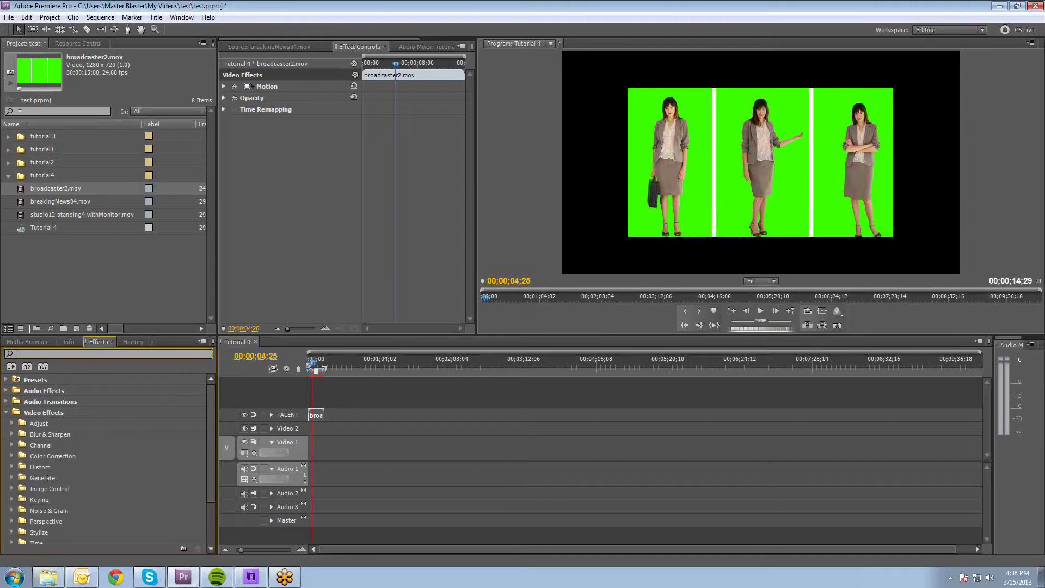
text(c)
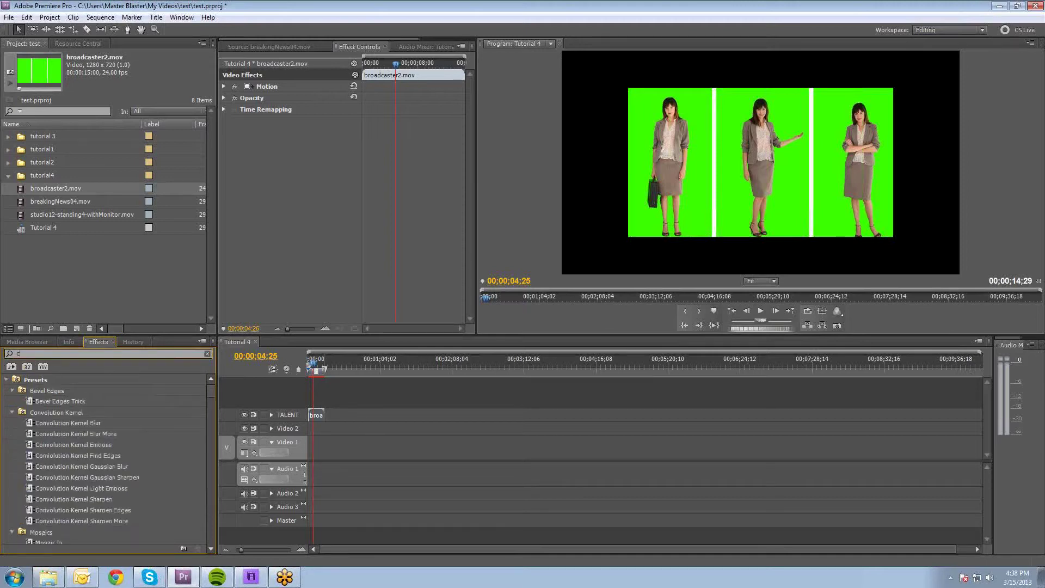
text(rop)
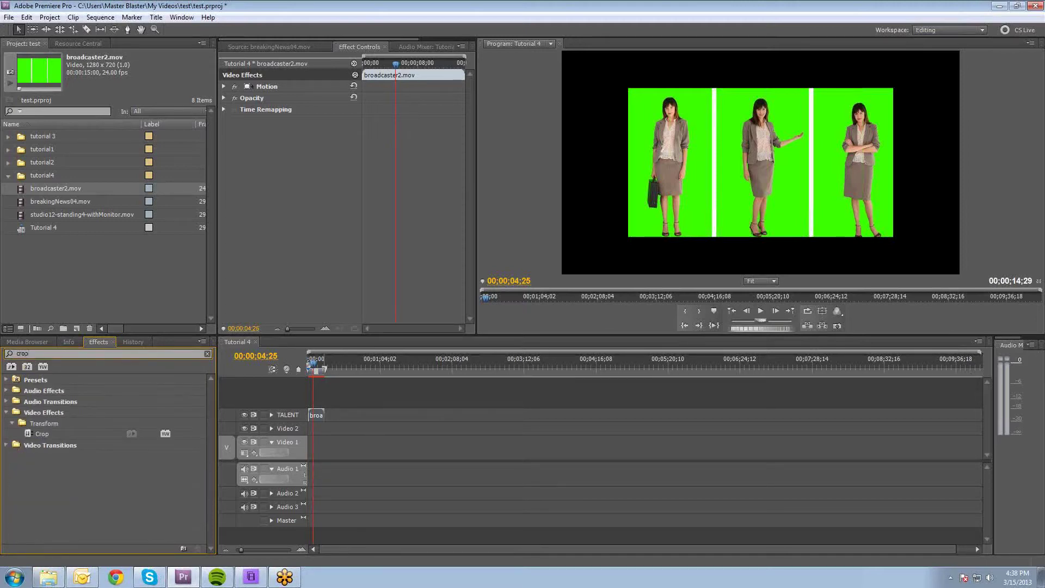
click(34, 433)
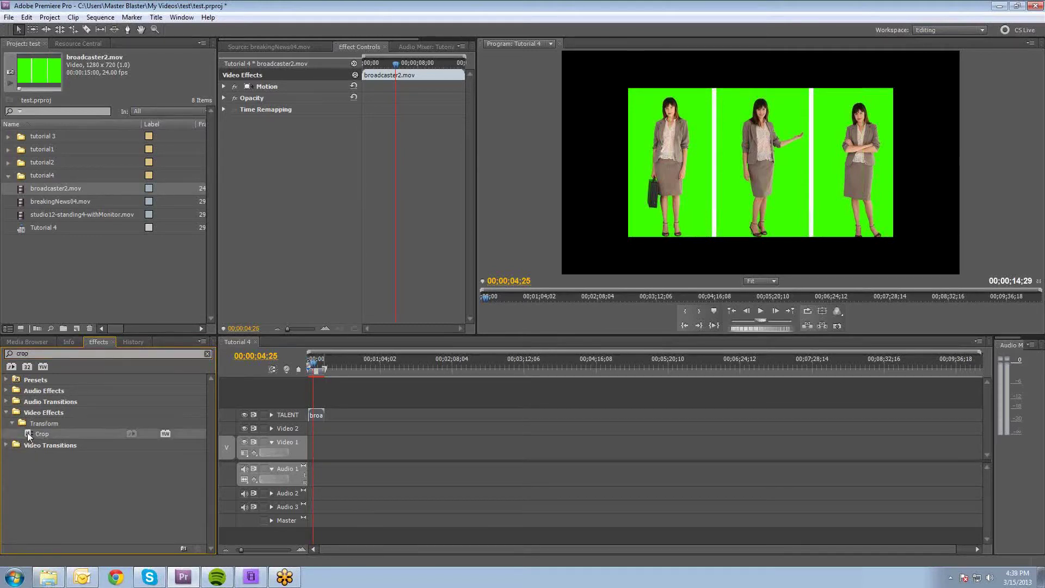
drag(28, 432, 317, 415)
Crop broadcaster2.mov to the middle presenter by setting Left to 34% and Right to 32%
click(224, 121)
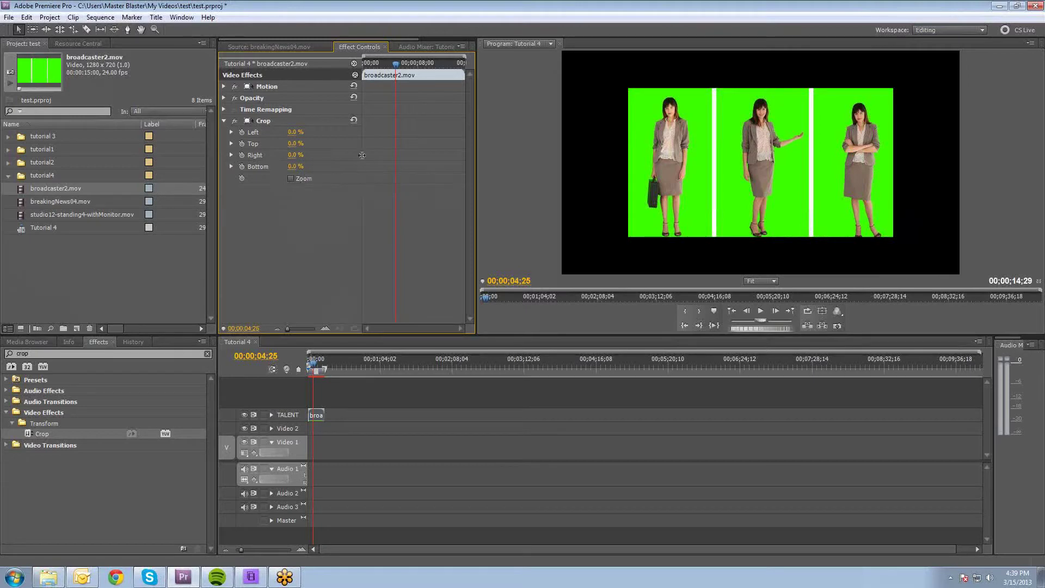
drag(295, 132, 314, 154)
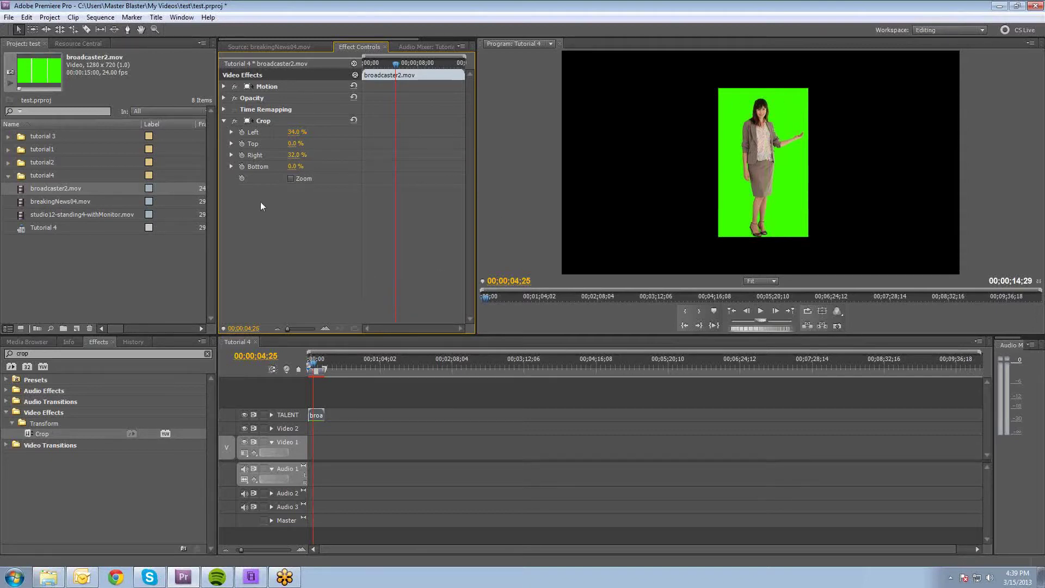
click(224, 121)
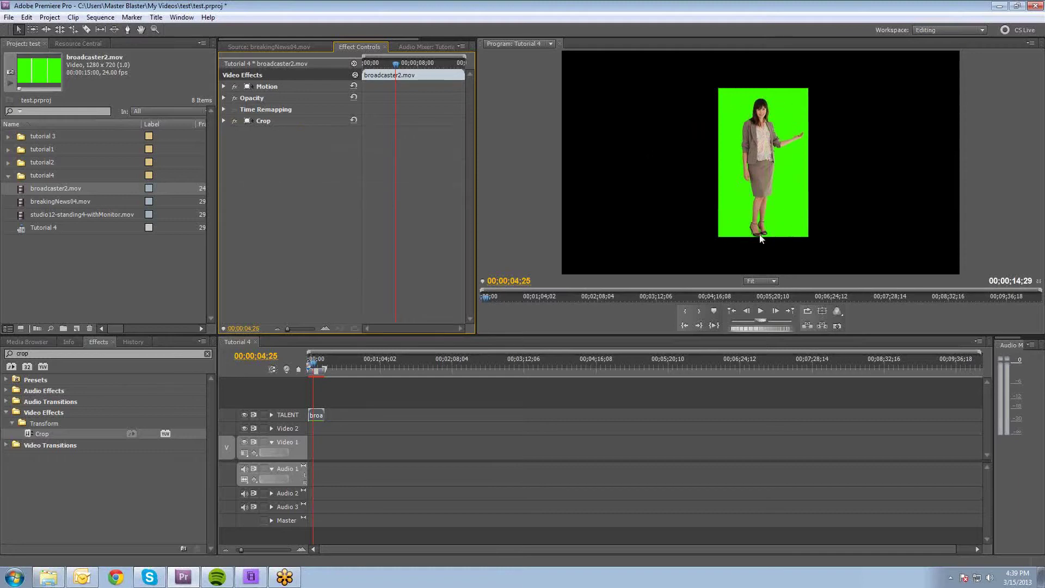
Search the effects library for "key"
click(36, 354)
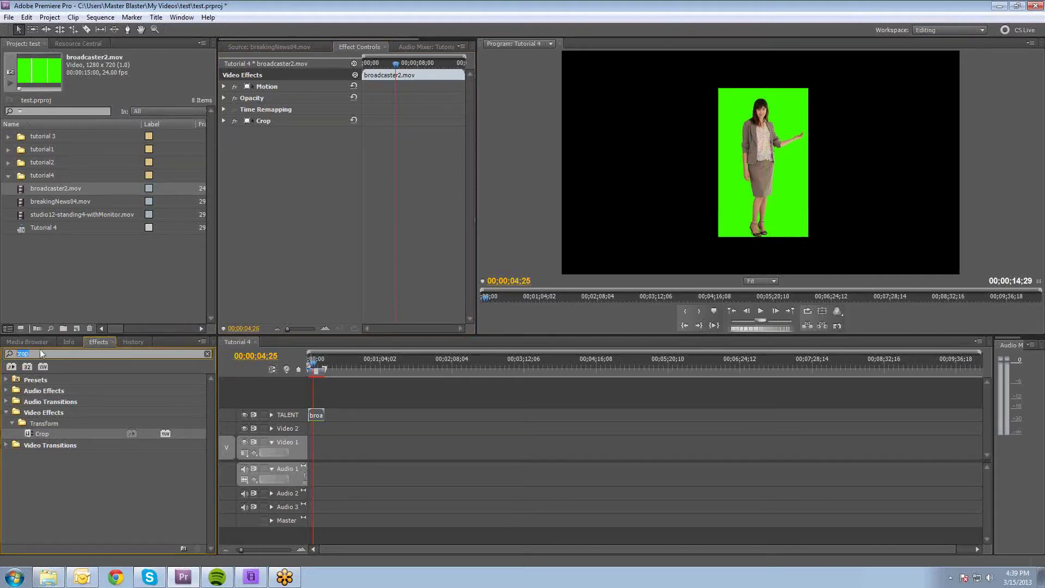
text(key)
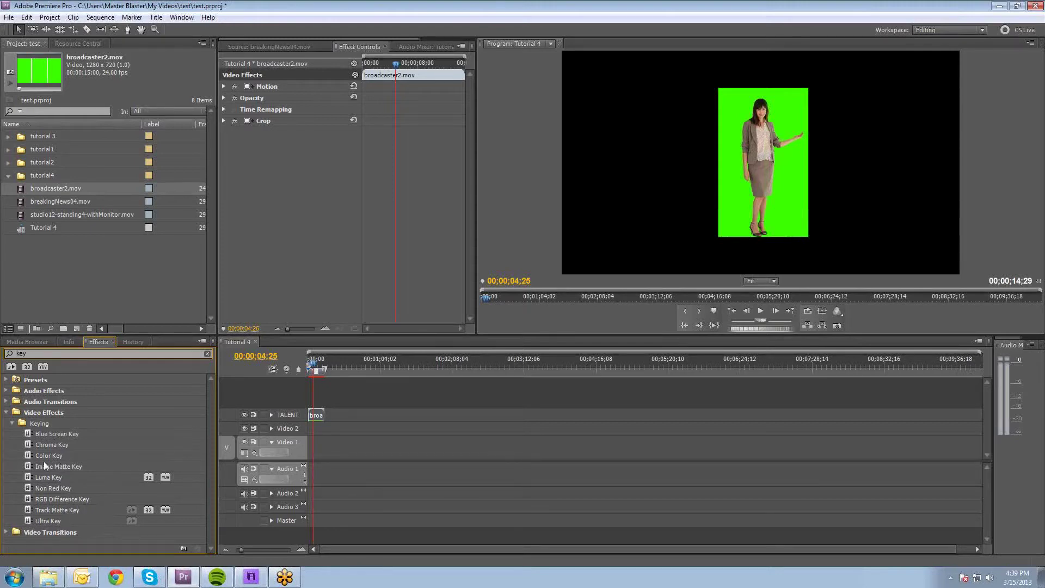
Try the Chroma Key effect on broadcaster2.mov with the green background as its sampled color, then remove the effect
click(31, 445)
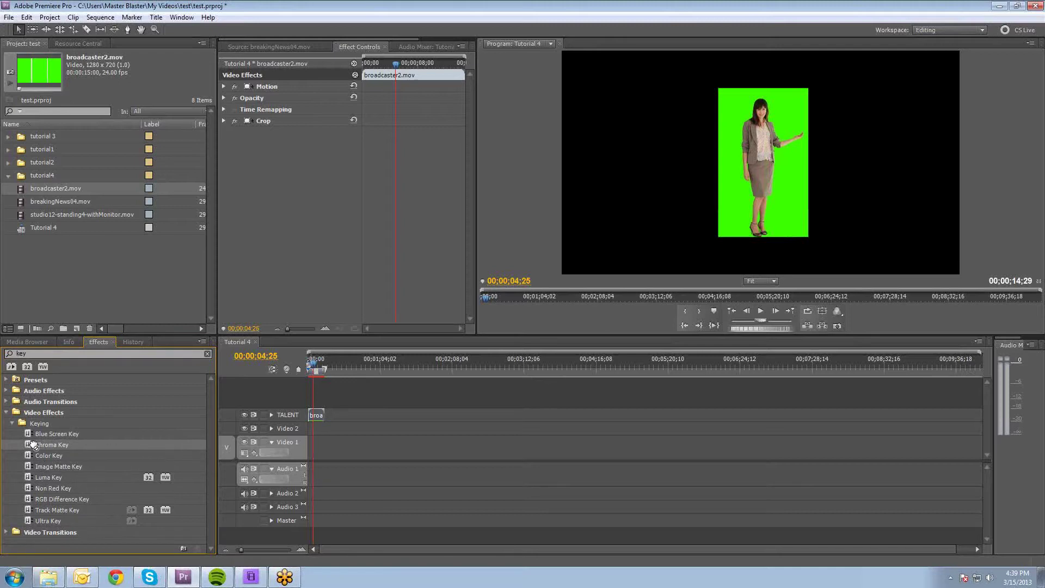
drag(31, 446, 318, 415)
click(223, 133)
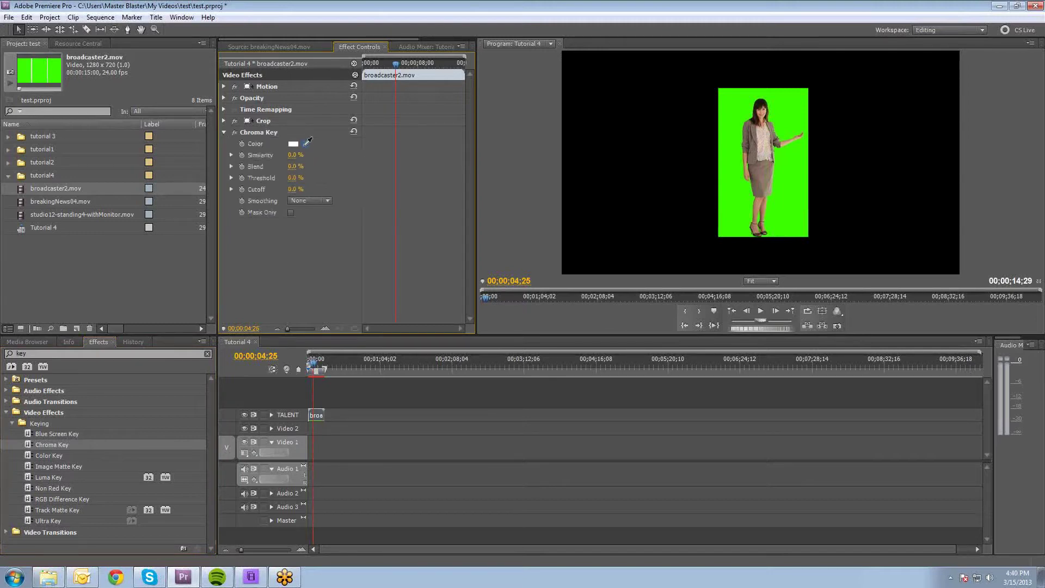
drag(307, 142, 736, 112)
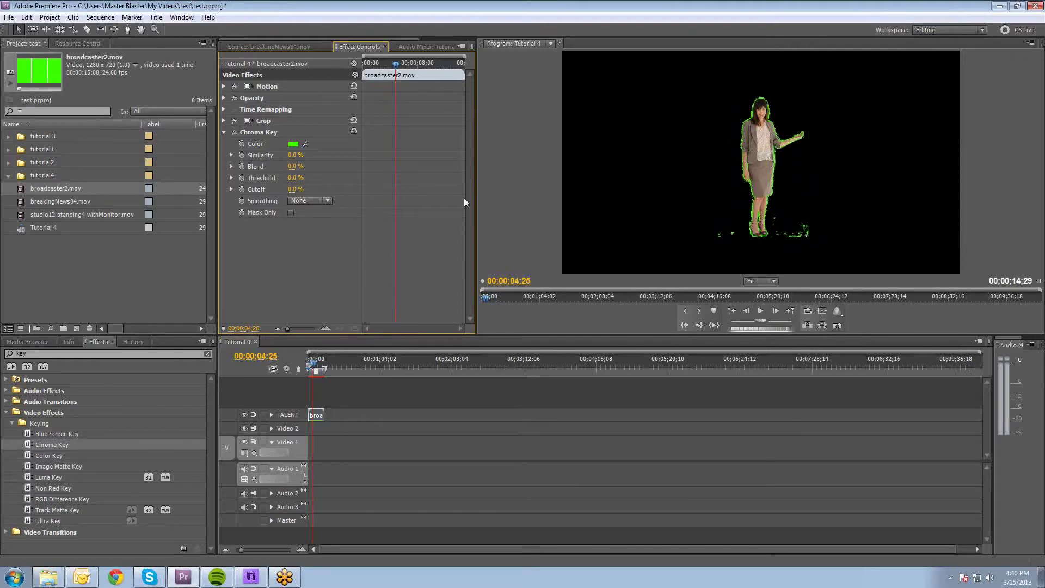
click(270, 133)
key(Delete)
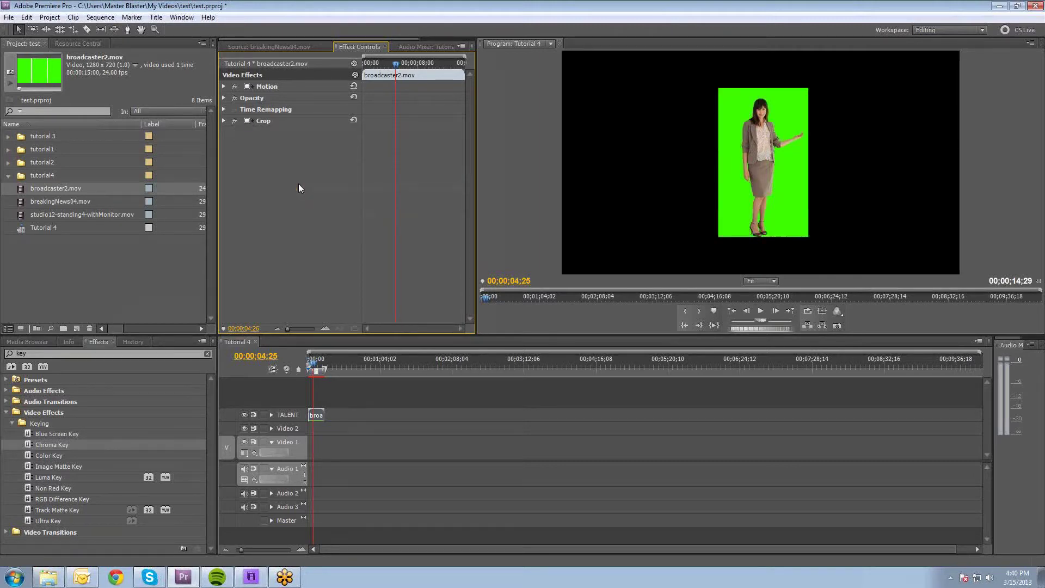
Apply the Ultra Key effect to broadcaster2.mov and sample the green background beside the presenter as the key color
click(29, 521)
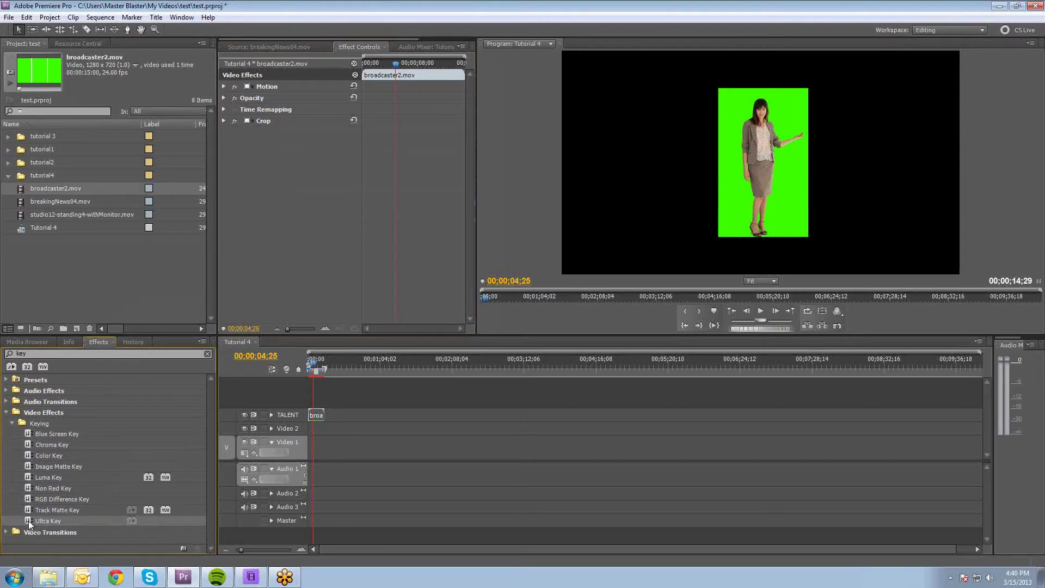
drag(29, 521, 318, 413)
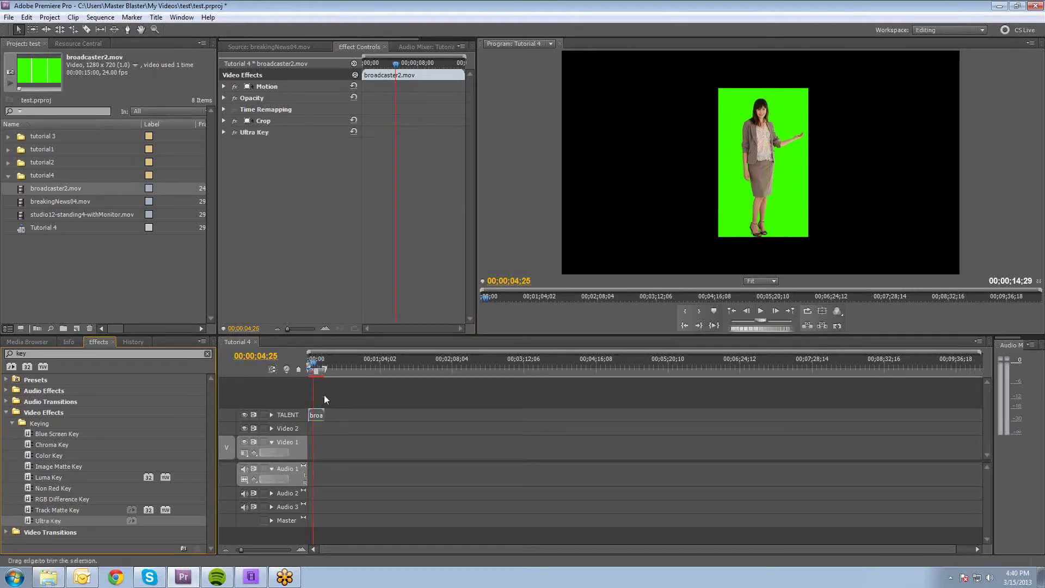
click(223, 132)
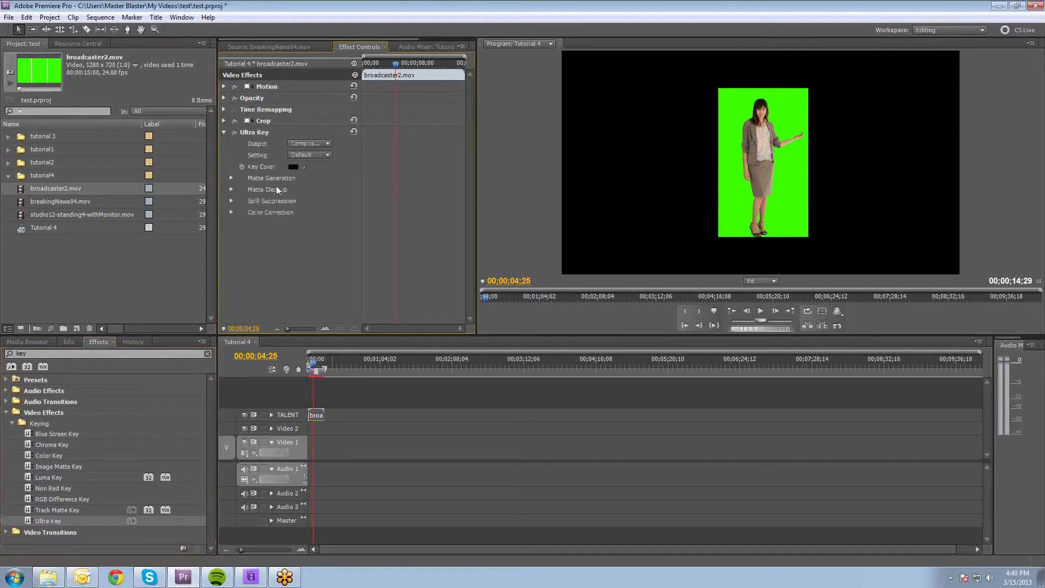
drag(305, 167, 744, 100)
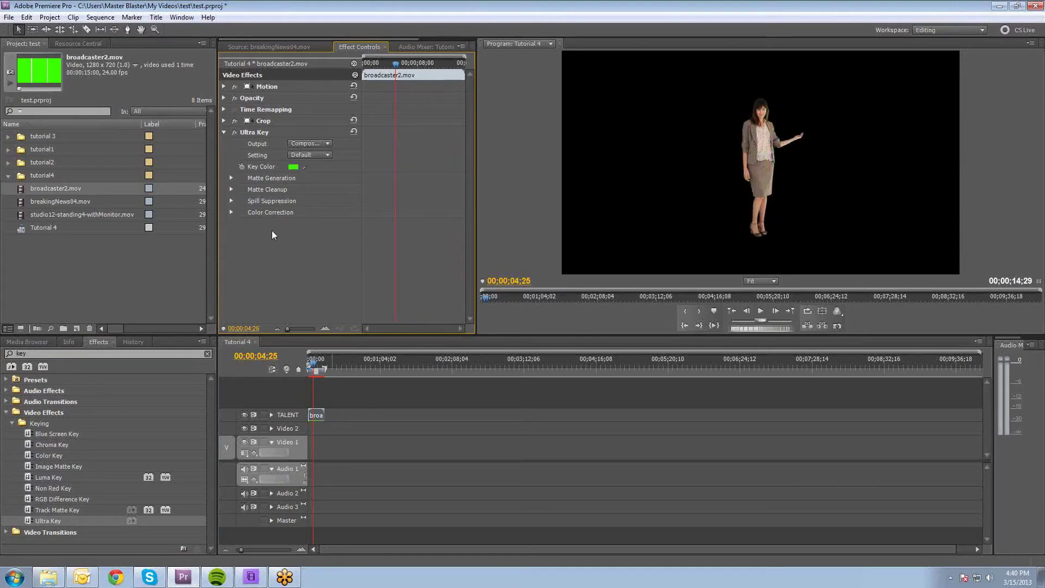
click(231, 178)
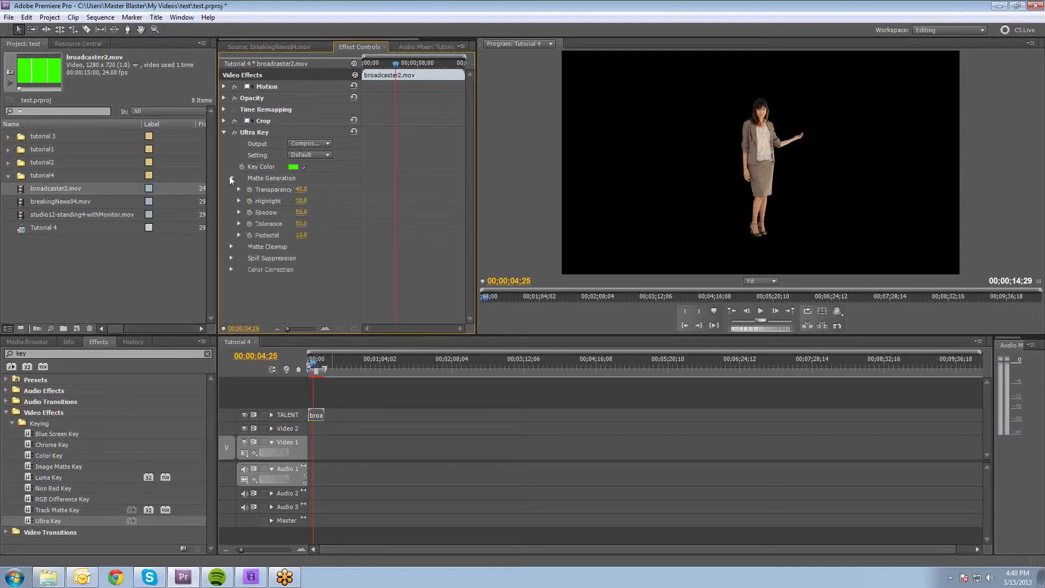
click(231, 178)
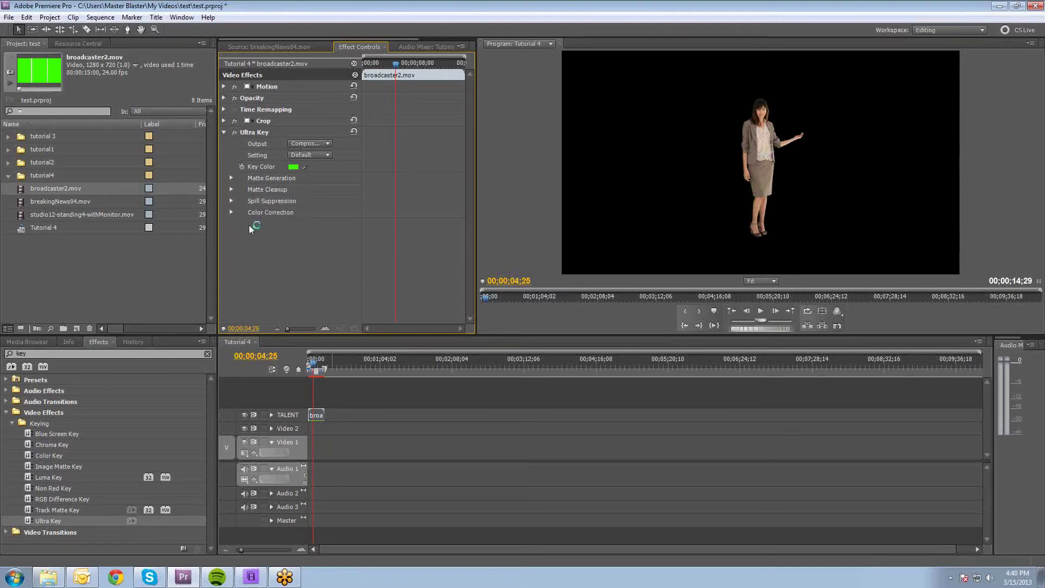
click(224, 132)
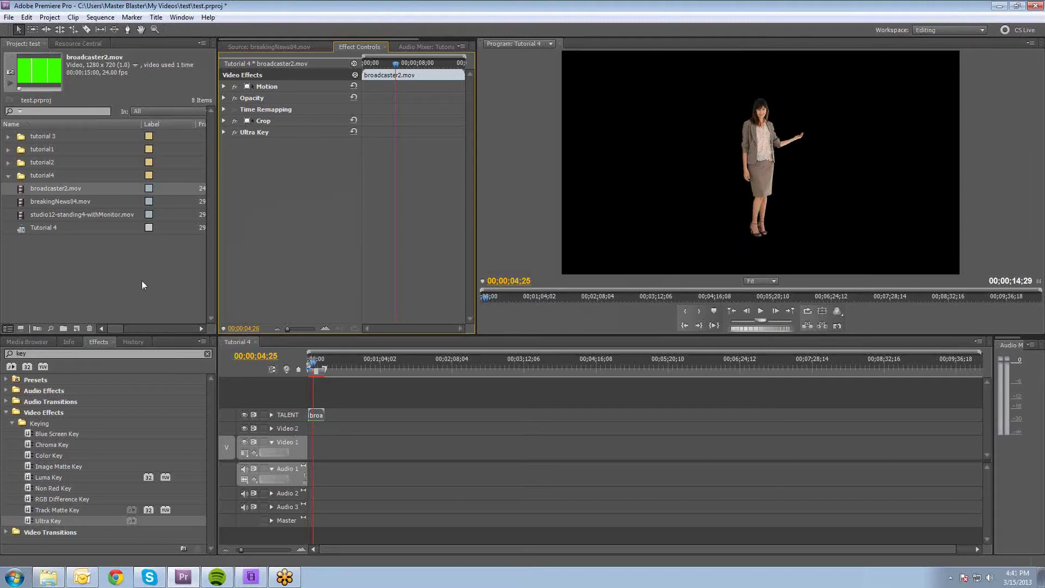
Place studio12-standing4-withMonitor.mov at the start of the Video 2 track
click(21, 201)
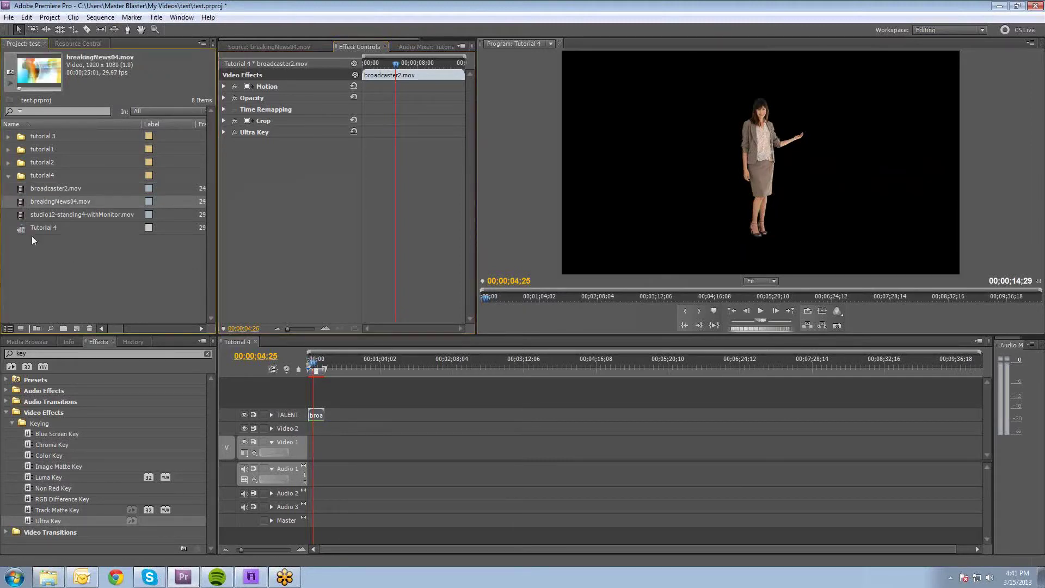
click(20, 215)
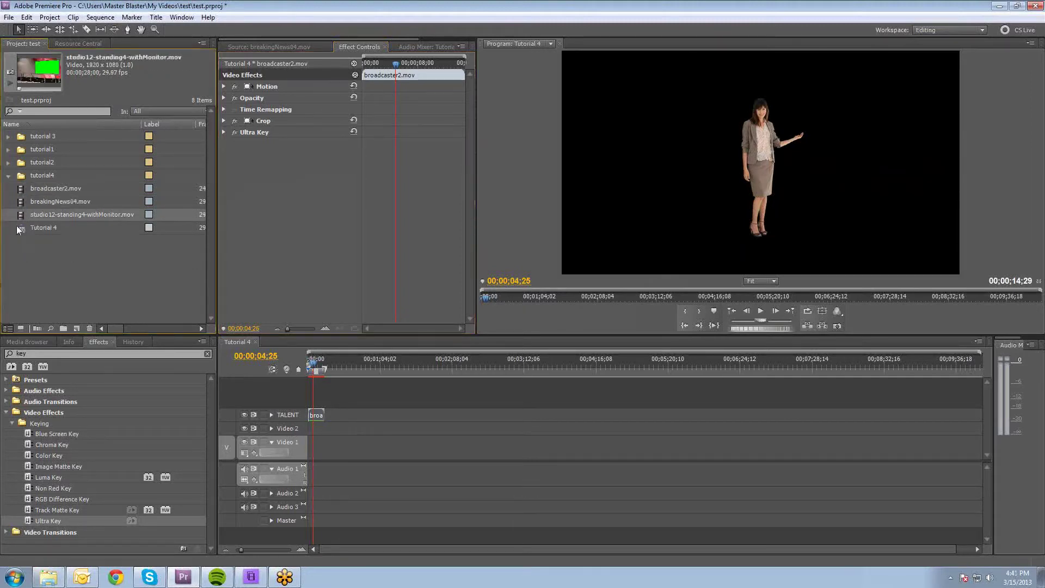
drag(23, 217, 305, 429)
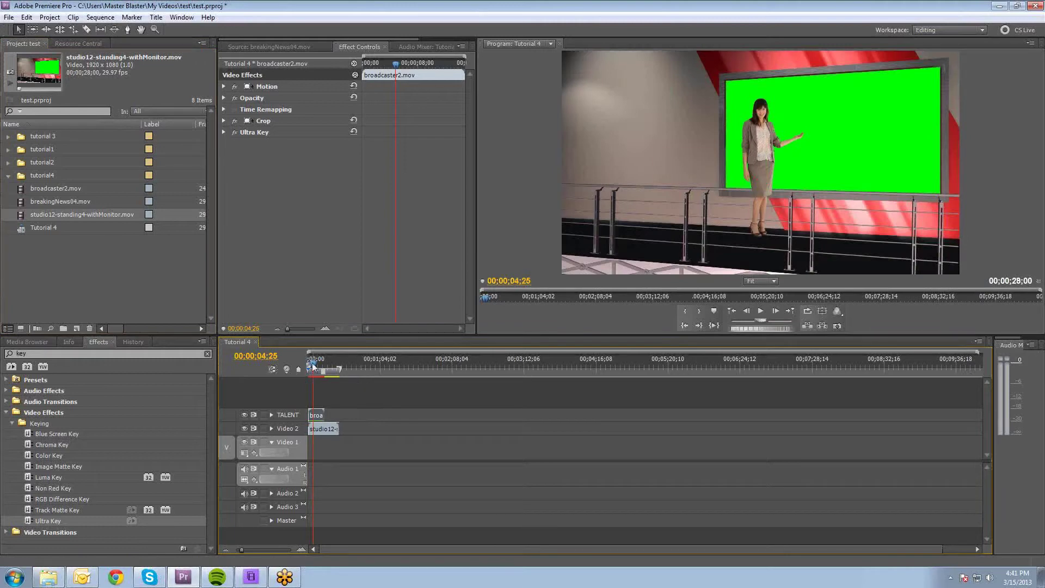
Rename the Video 2 track as STUDIO
right_click(289, 428)
click(307, 435)
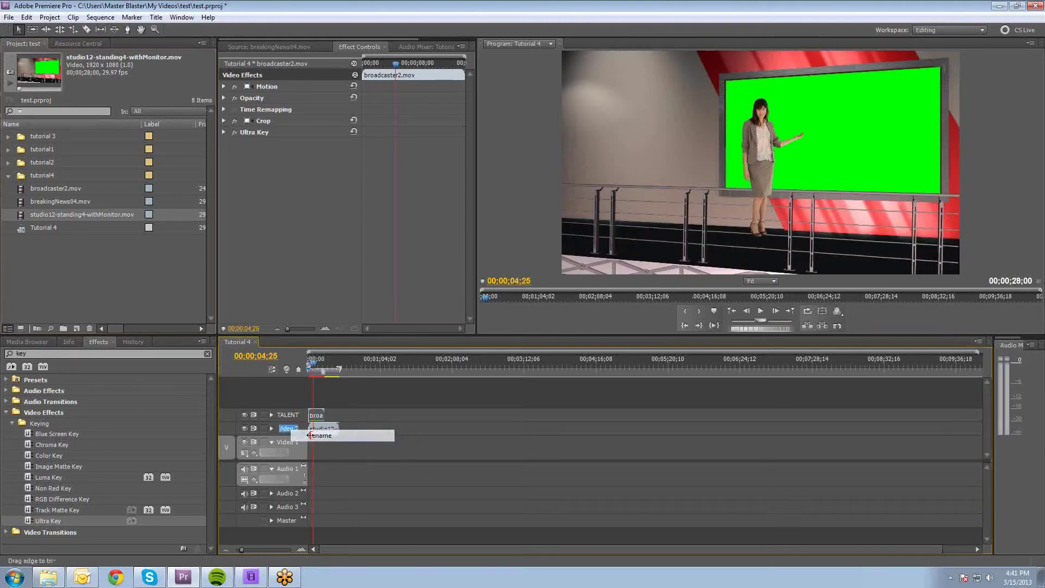
text(ST)
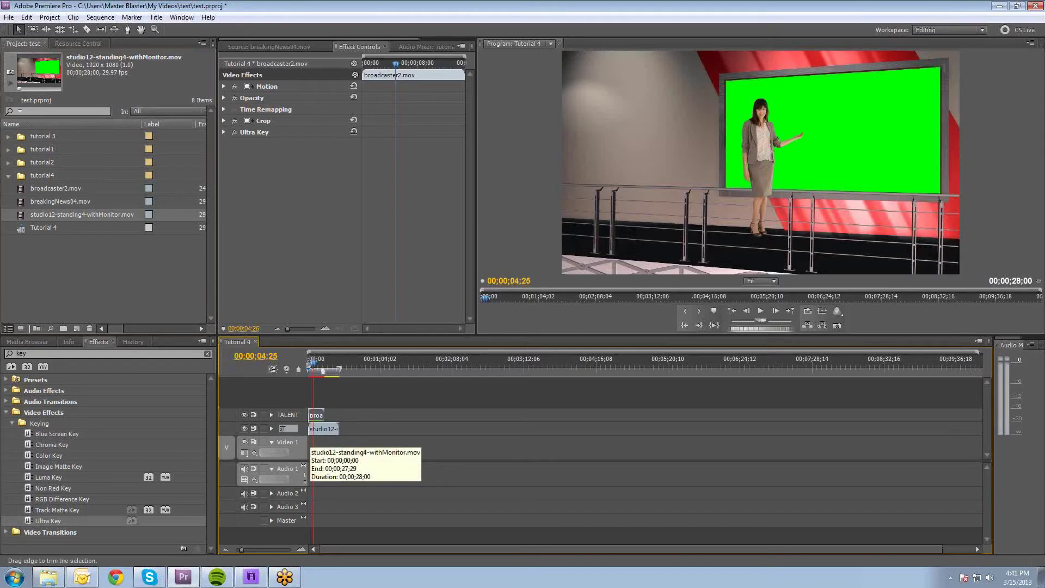
text(UDIO)
key(Return)
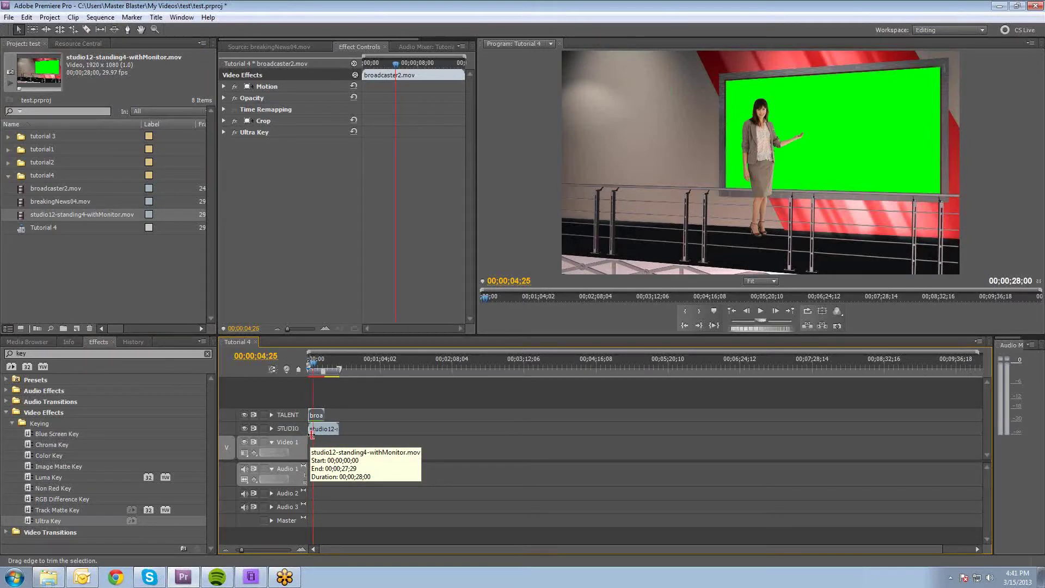
Return the playhead to the start of the sequence and zoom the timeline in on the TALENT and STUDIO clips
click(307, 364)
key(equal)
key(equal)
key(equal)
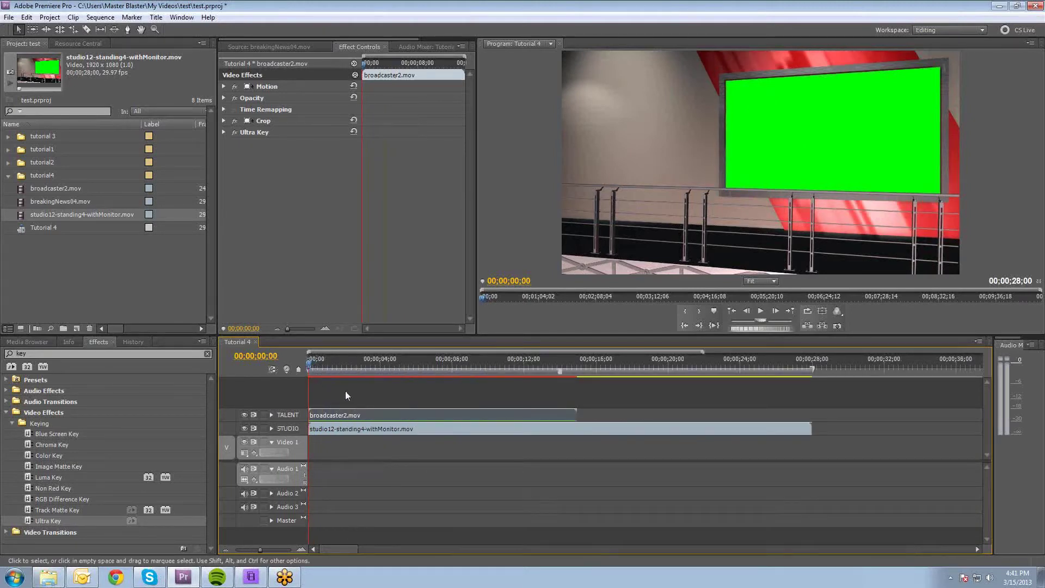
key(minus)
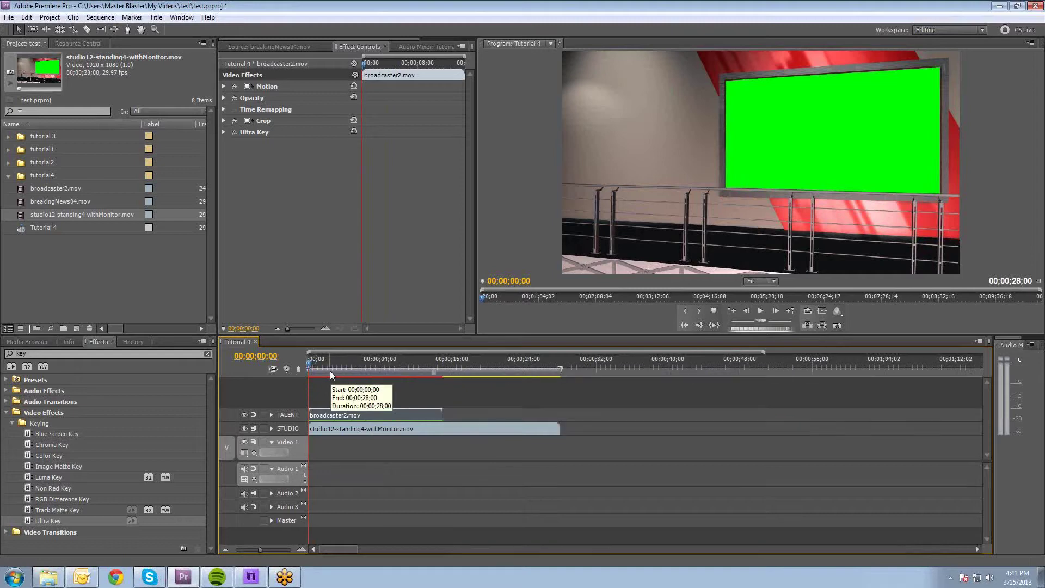
key(equal)
key(minus)
key(equal)
key(equal)
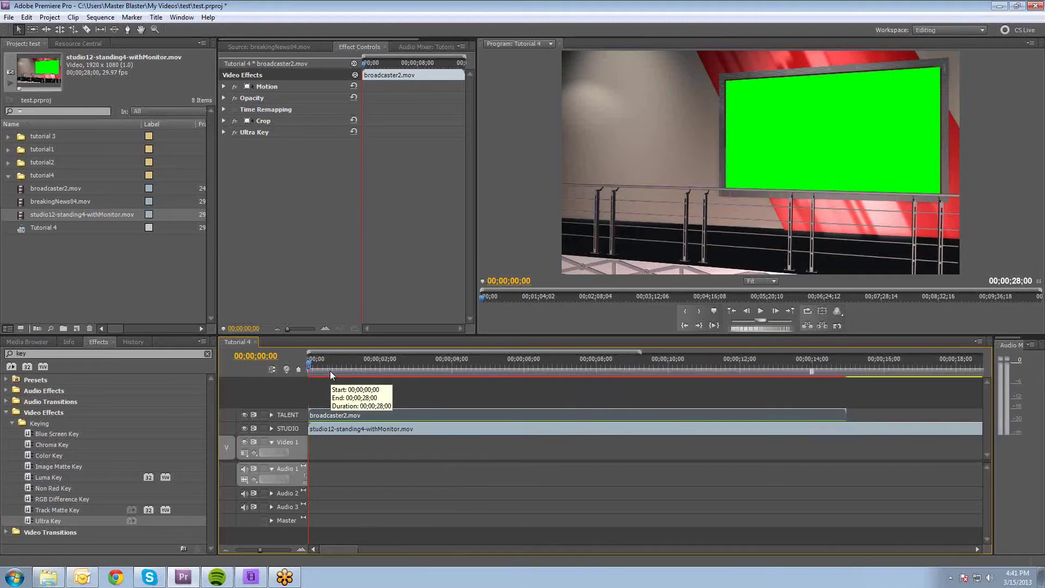
Scale broadcaster2.mov to 123 and set its position to 425, 518 so the presenter stands beside the studio monitor
key(minus)
key(minus)
click(330, 370)
drag(330, 371, 373, 368)
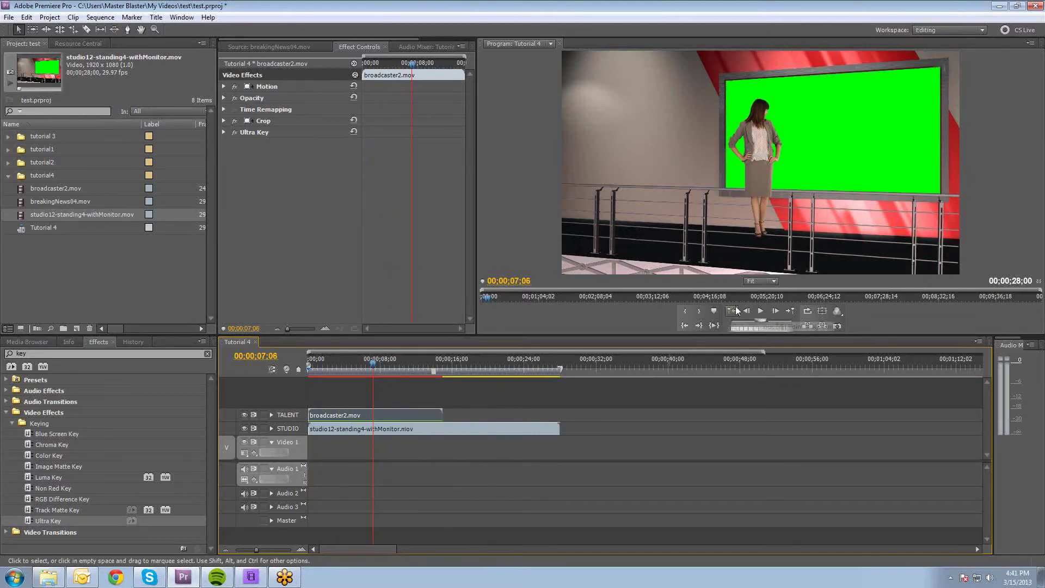
drag(368, 365, 322, 341)
mouse_move(312, 339)
mouse_down()
mouse_move(331, 334)
mouse_move(313, 331)
mouse_move(328, 346)
mouse_up()
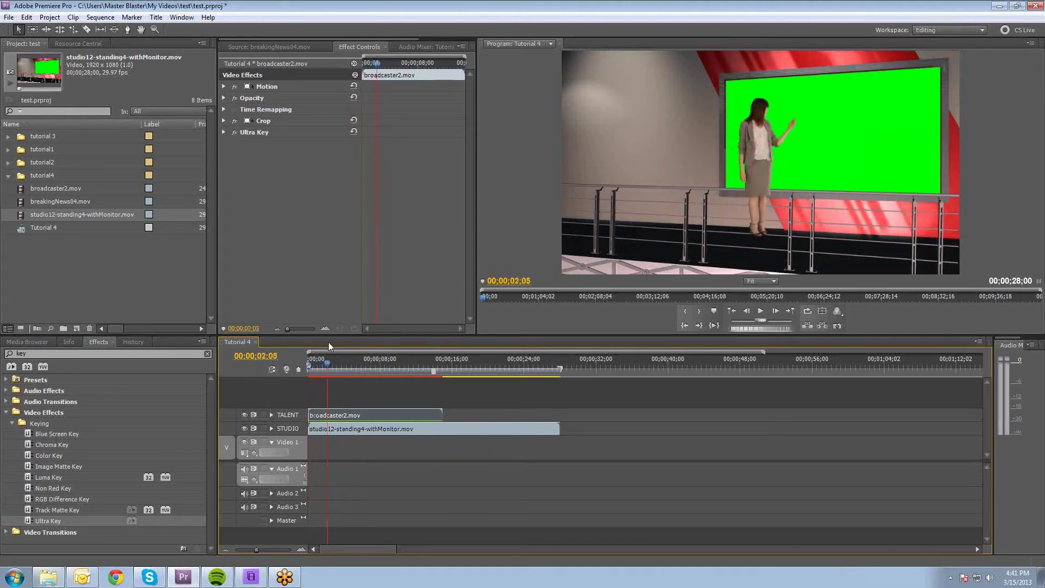
click(223, 87)
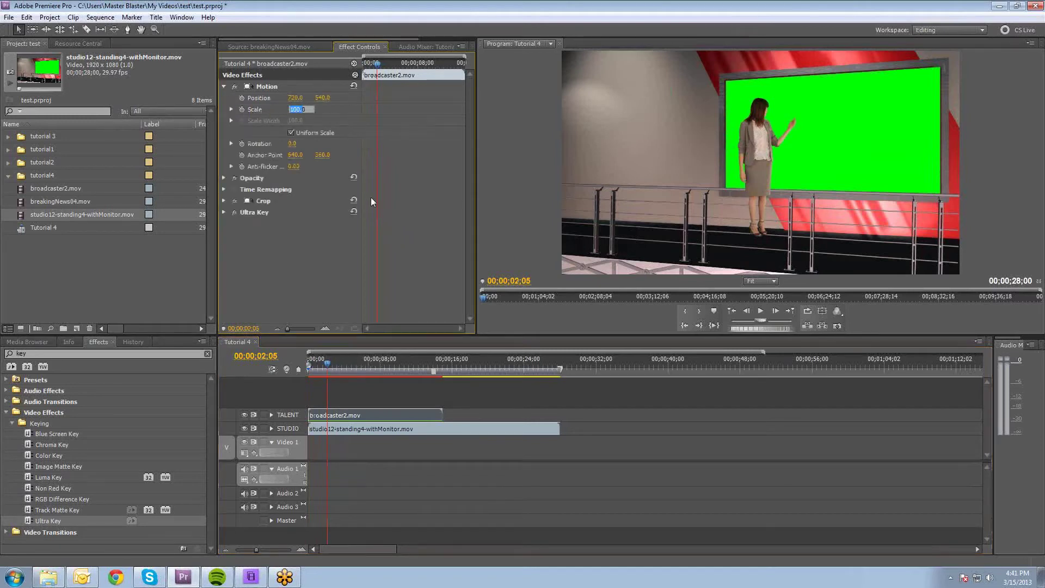
key(Return)
mouse_move(295, 109)
mouse_down()
mouse_move(313, 109)
mouse_move(303, 110)
mouse_up()
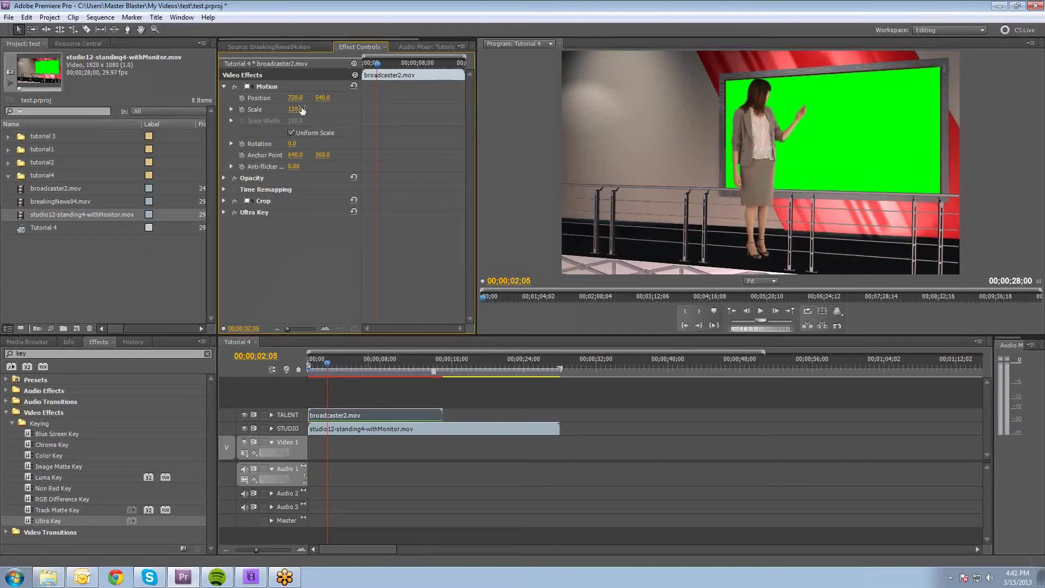
drag(321, 99, 134, 98)
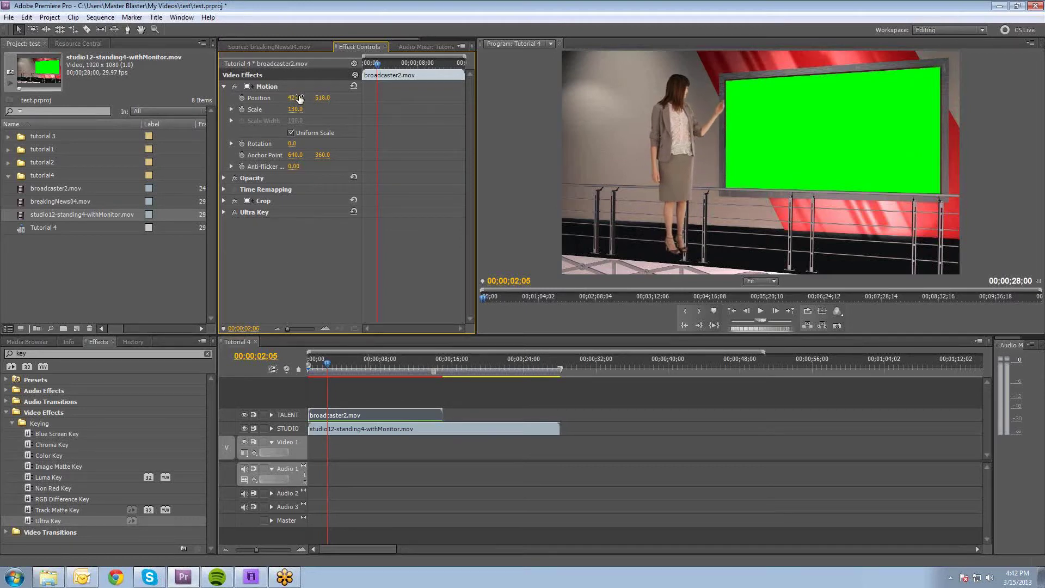
drag(329, 371, 359, 371)
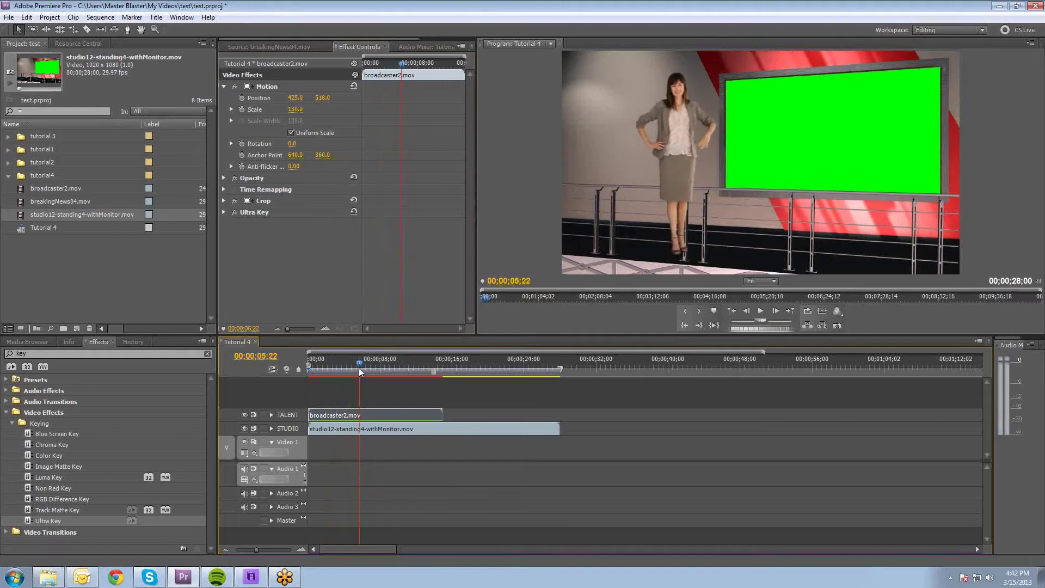
click(299, 116)
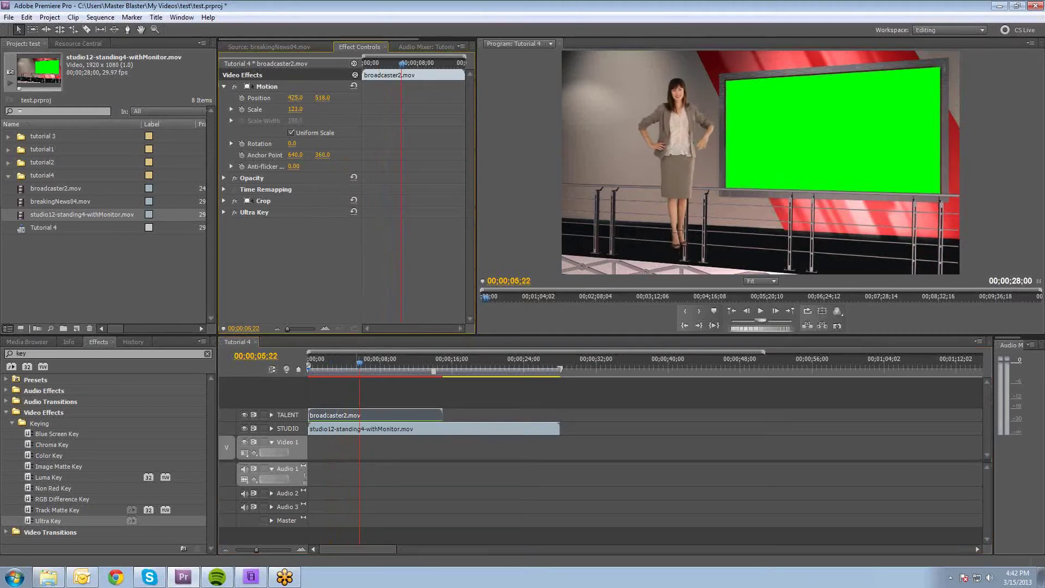
Trim the start of broadcaster2.mov to 00;00;01;03 and ripple delete the gap left before it on the TALENT track
drag(372, 370, 319, 363)
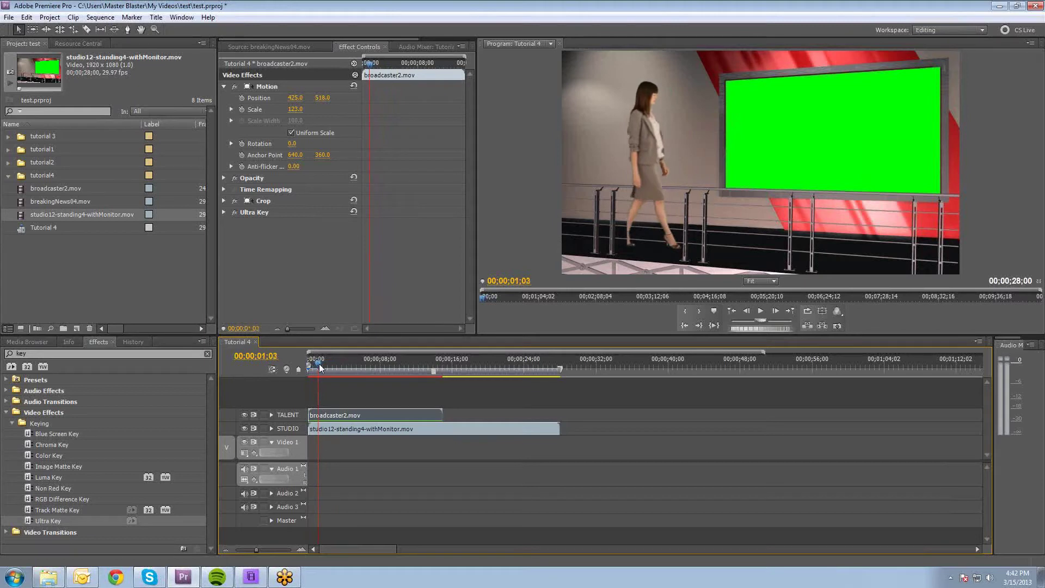
drag(309, 415, 319, 416)
key(=)
key(=)
key(=)
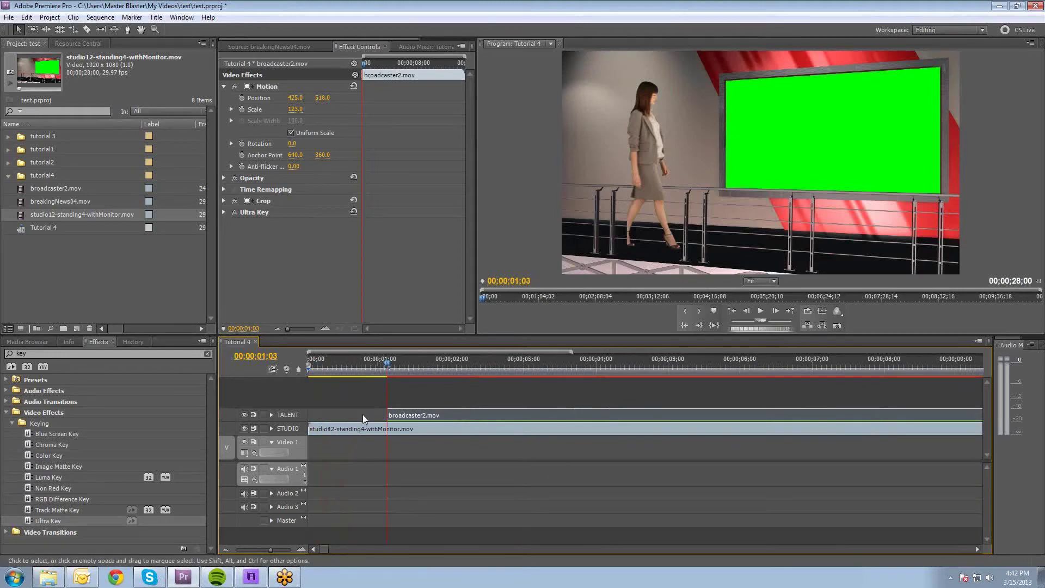
right_click(363, 413)
click(379, 422)
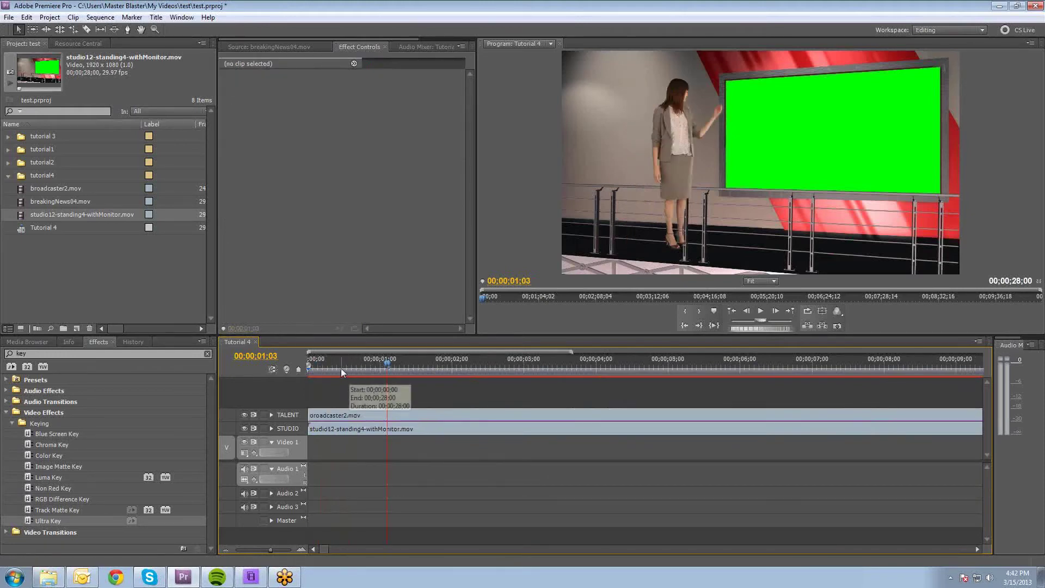
Play the composite from the start of the sequence to check the presenter's entrance, and return the playhead to the start
drag(341, 368, 302, 361)
key(-)
key(-)
key(-)
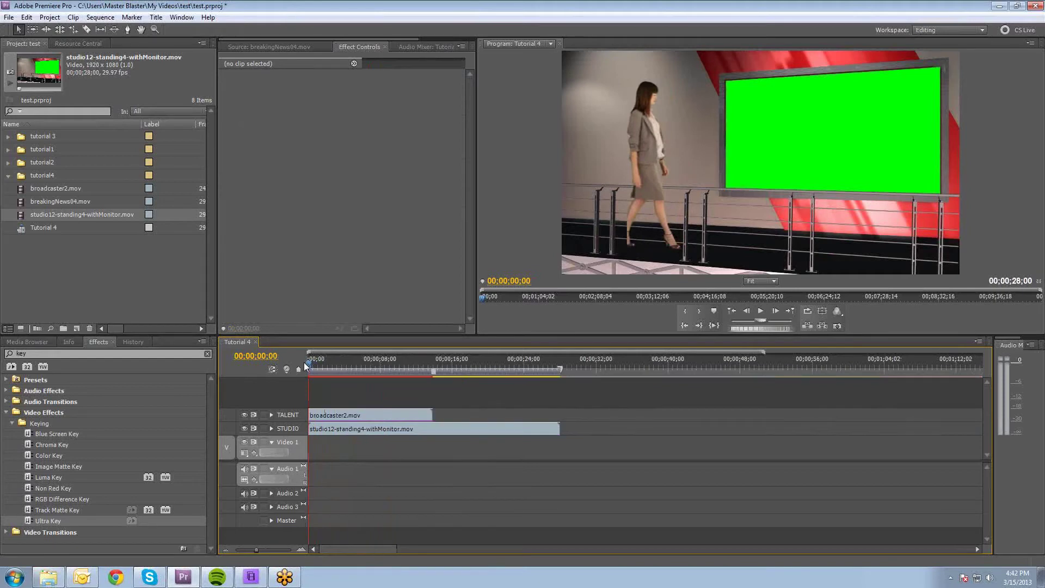
key(space)
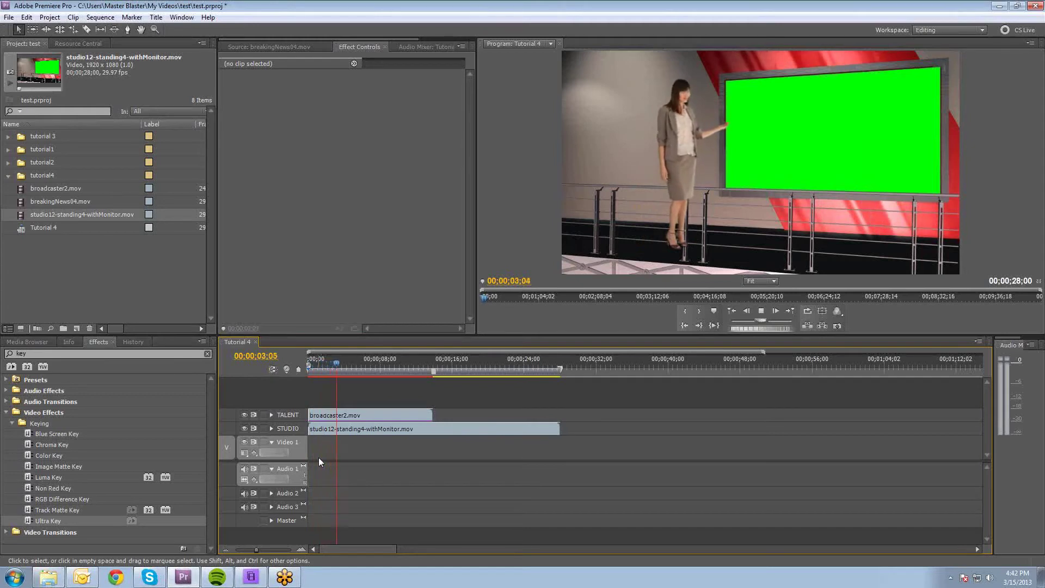
key(space)
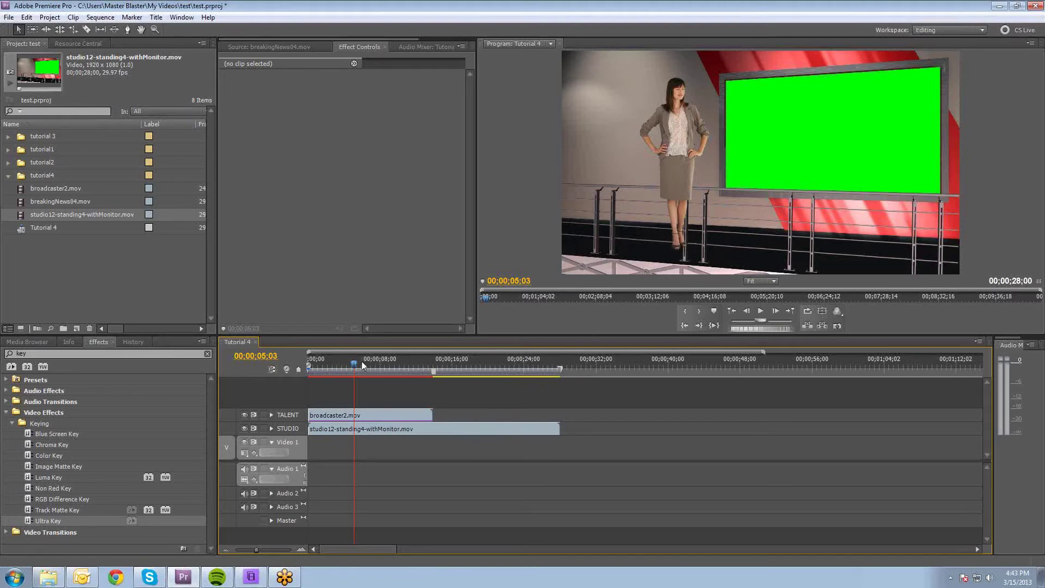
drag(354, 365, 311, 359)
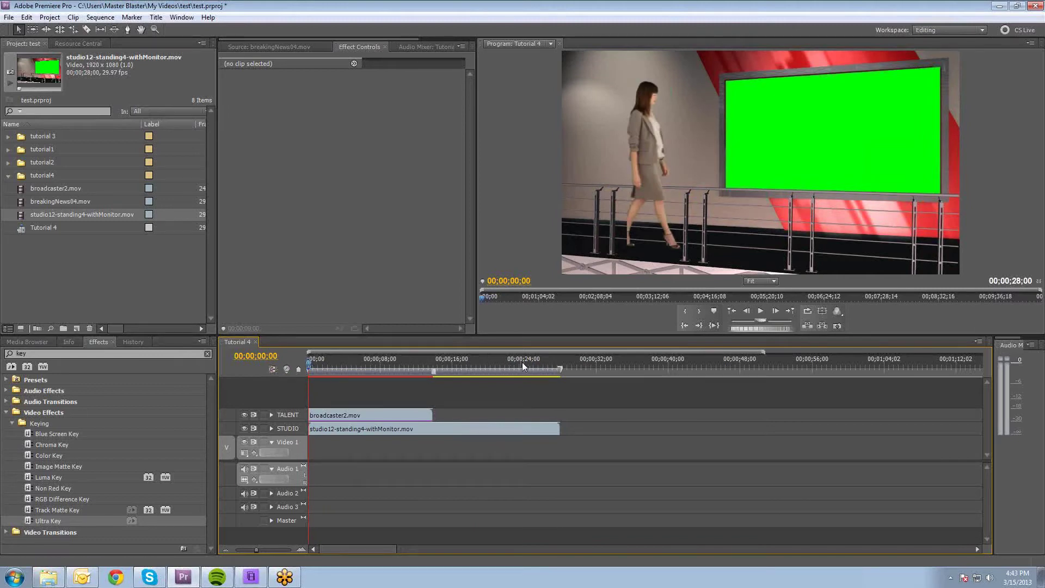
Split the studio12-standing4-withMonitor.mov clip on the STUDIO track at 00;00;25;00, where the railing on green begins
drag(524, 361, 531, 362)
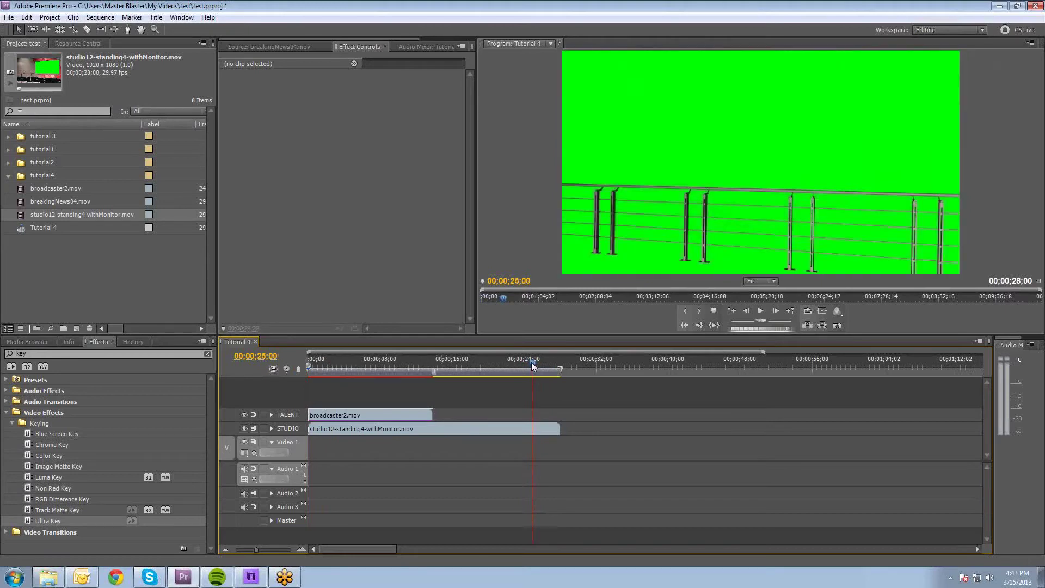
click(534, 432)
click(131, 18)
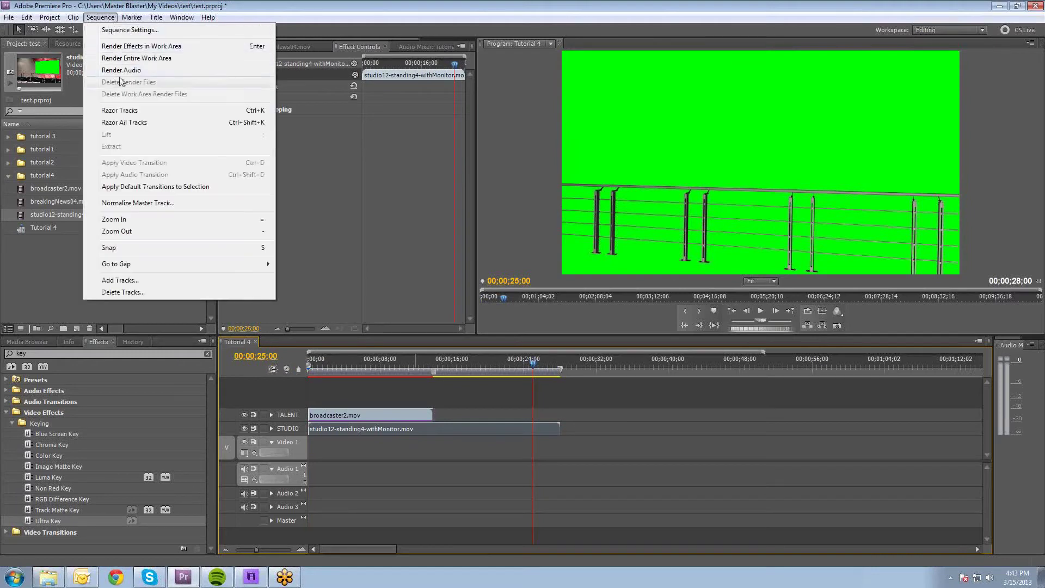
click(126, 111)
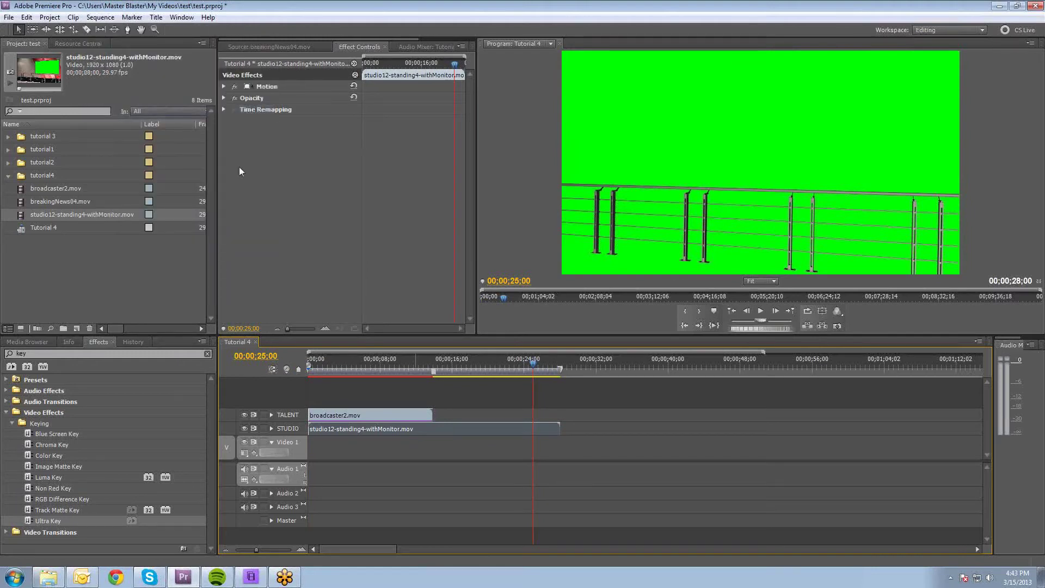
click(547, 417)
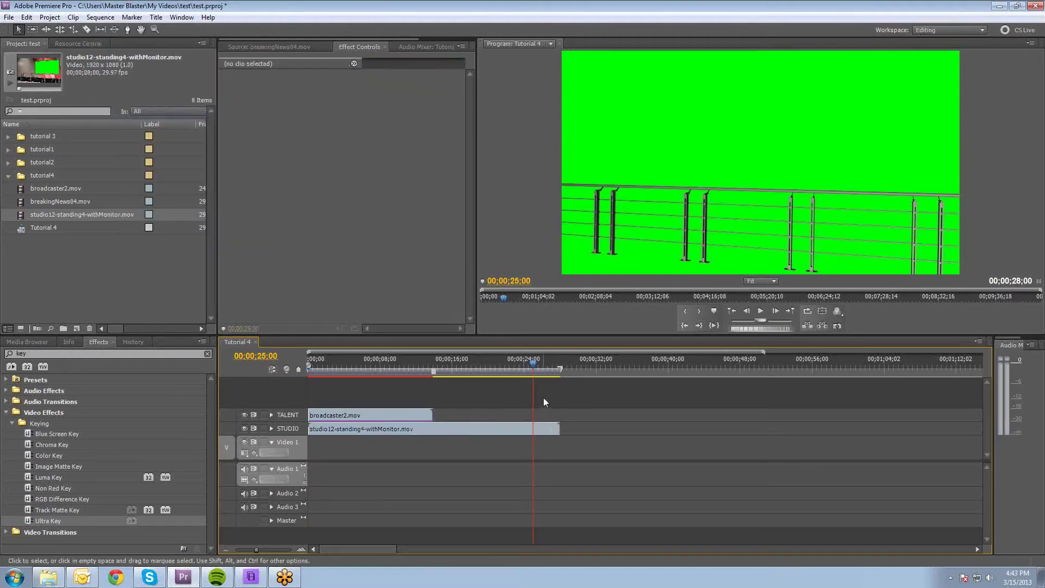
click(506, 427)
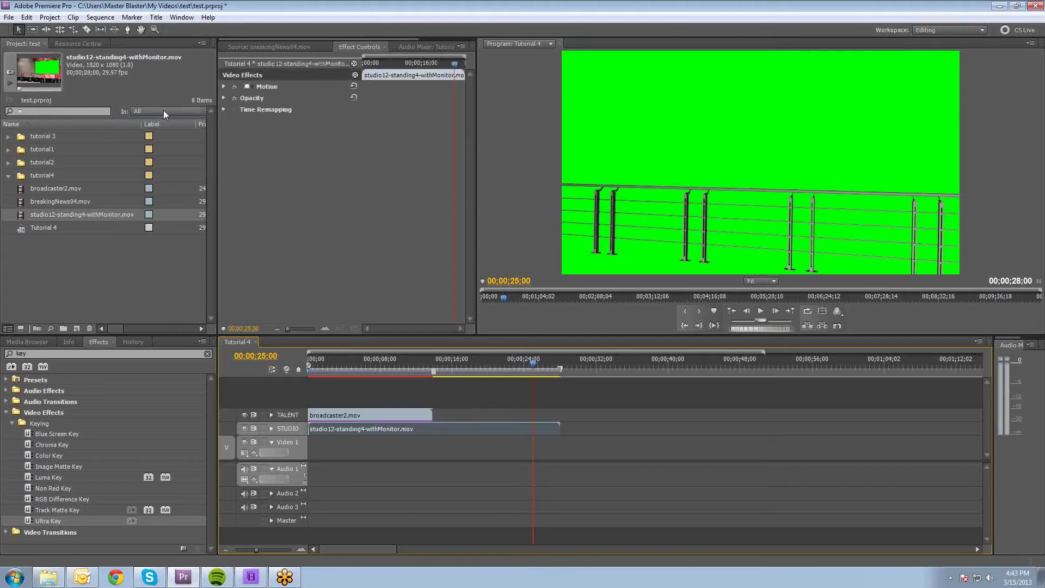
click(101, 17)
click(131, 98)
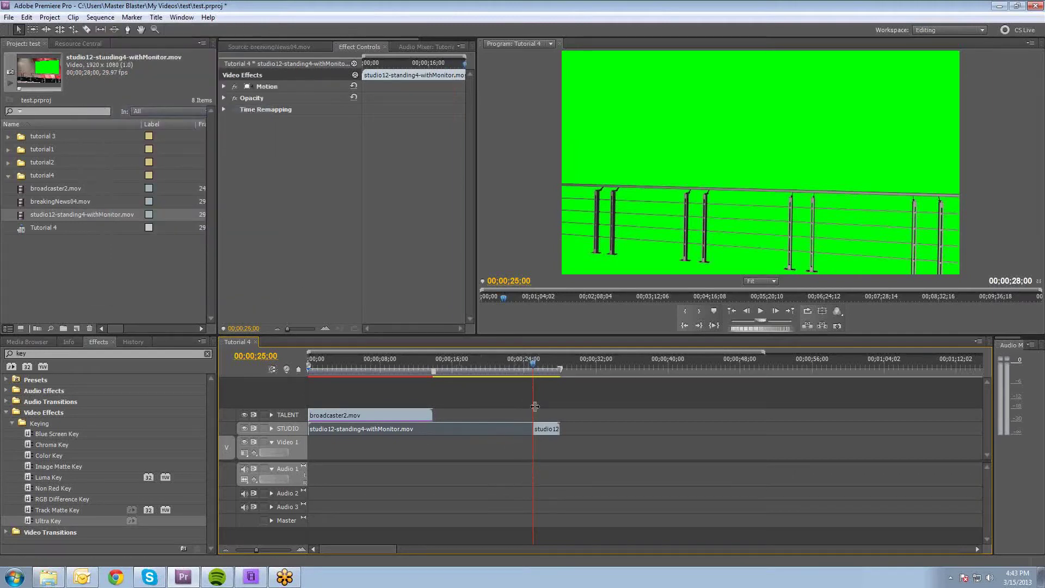
Move the railing-only segment off the STUDIO track onto a new video track above TALENT, starting at about 5 seconds
click(522, 364)
drag(549, 427, 592, 442)
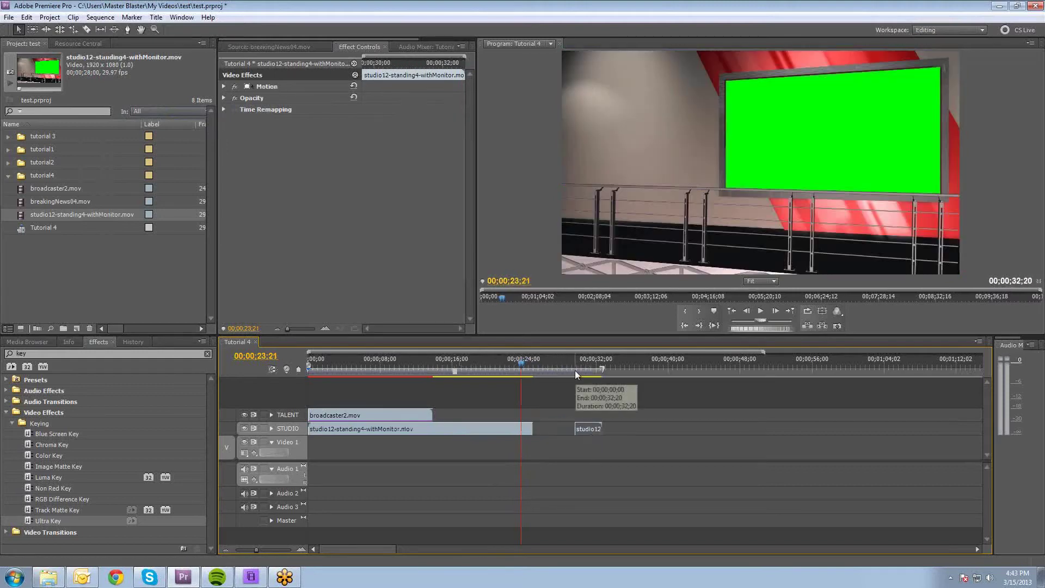
click(583, 364)
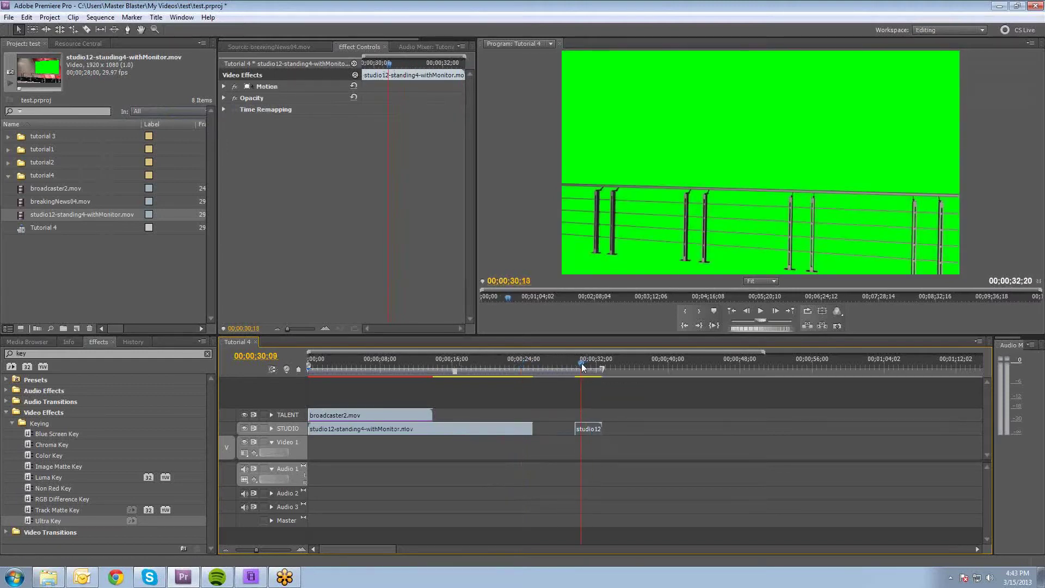
drag(583, 368, 579, 368)
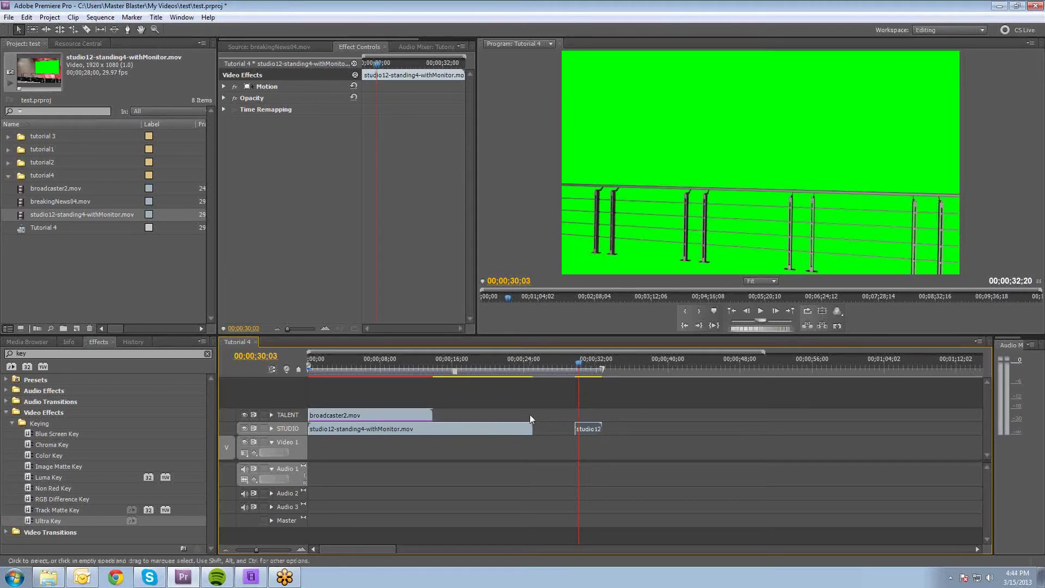
drag(590, 431, 367, 401)
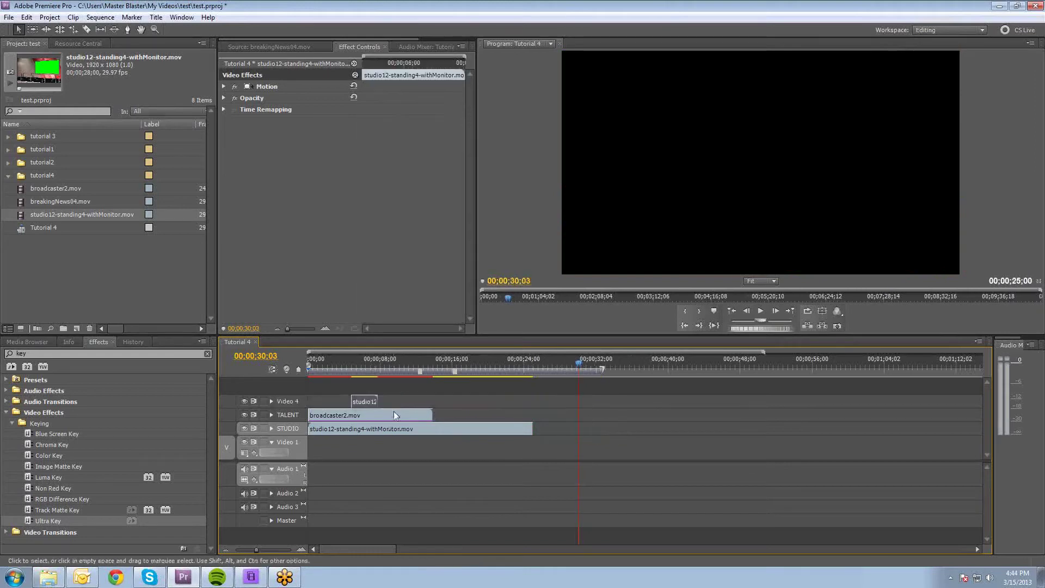
Target the STUDIO track and copy its remaining studio12-standing4-withMonitor.mov clip
drag(309, 363, 530, 364)
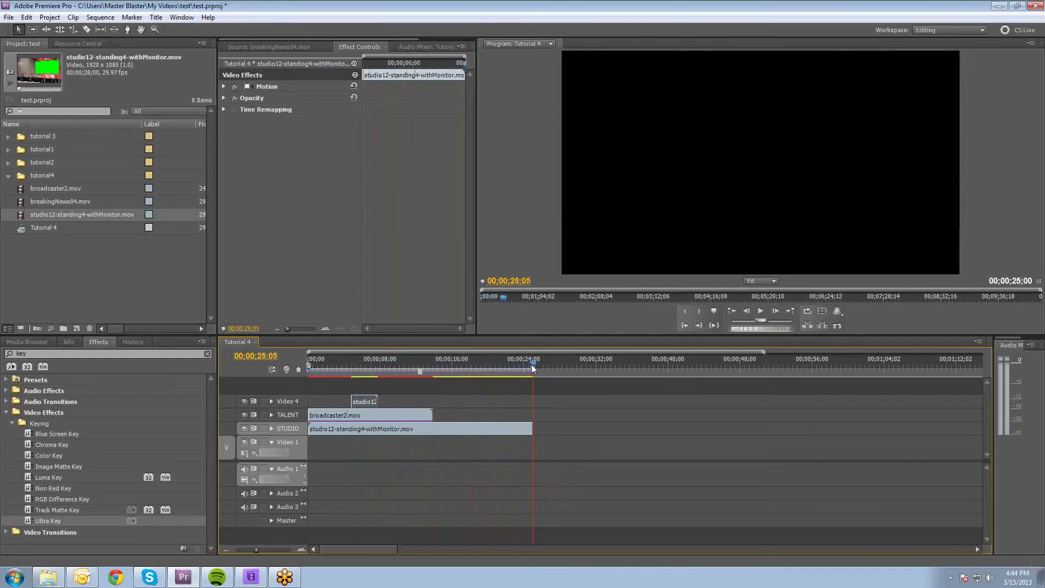
click(521, 434)
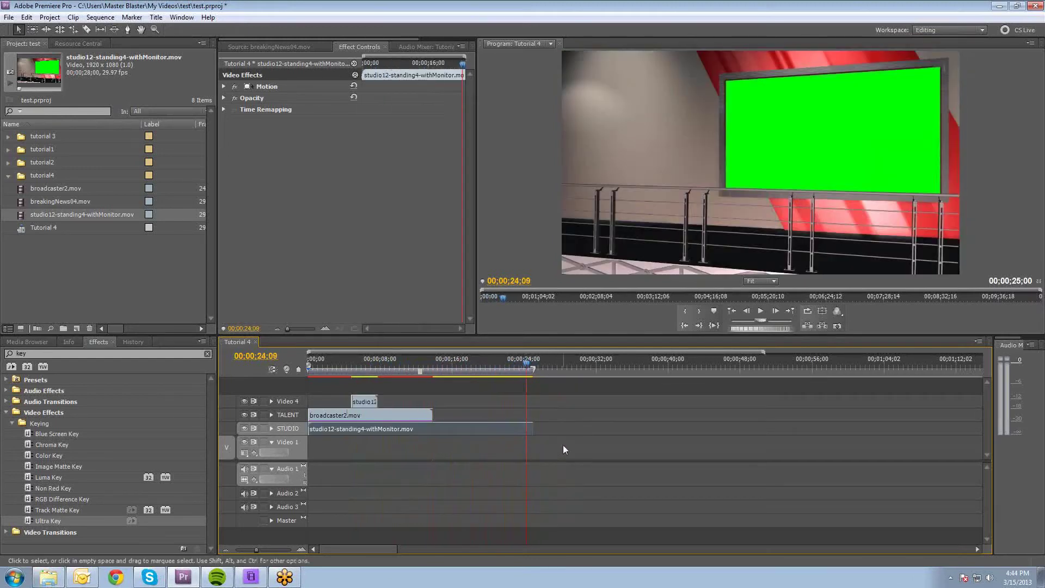
click(534, 363)
click(323, 452)
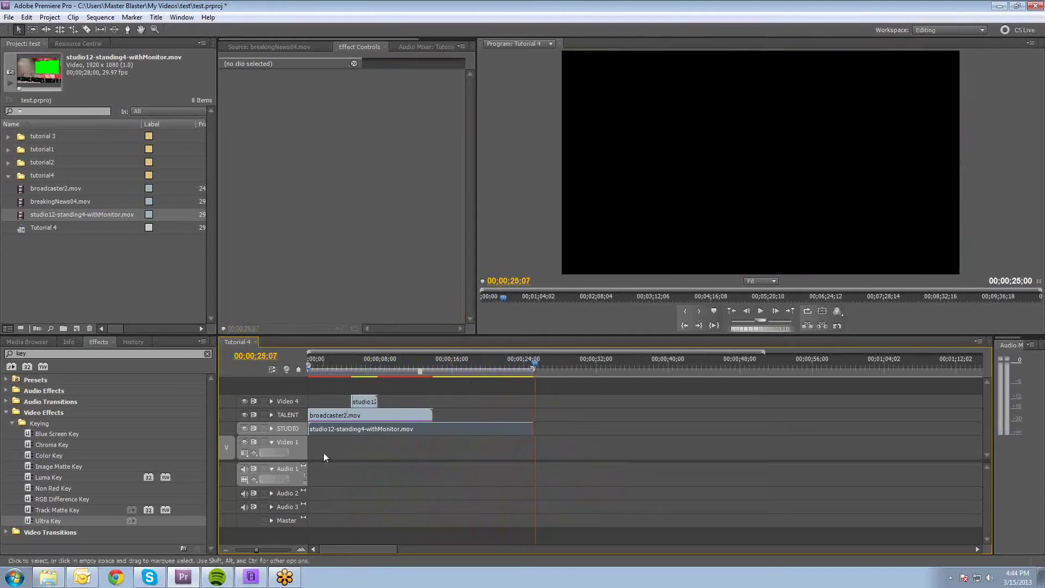
click(295, 433)
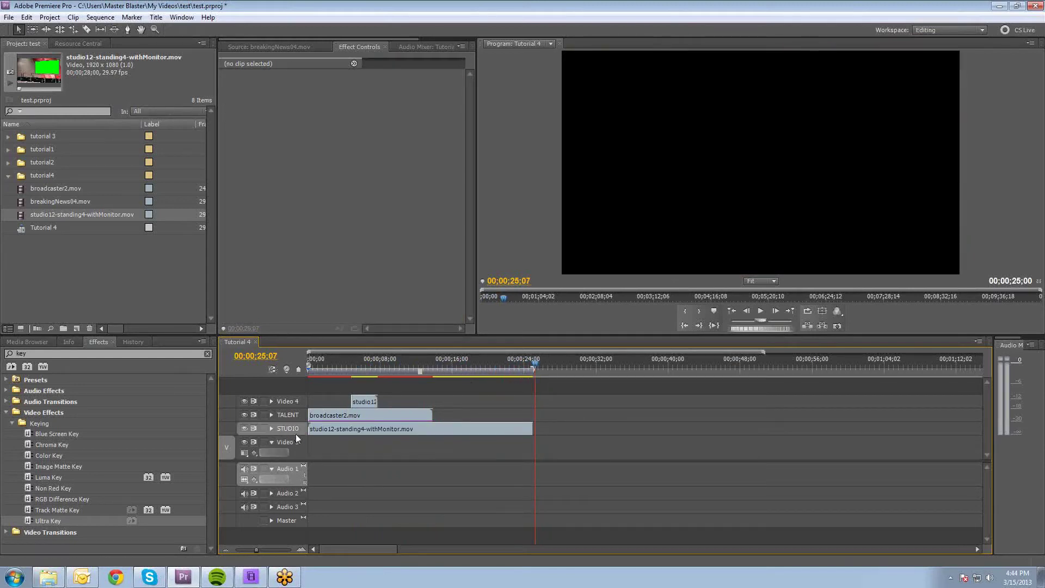
click(526, 430)
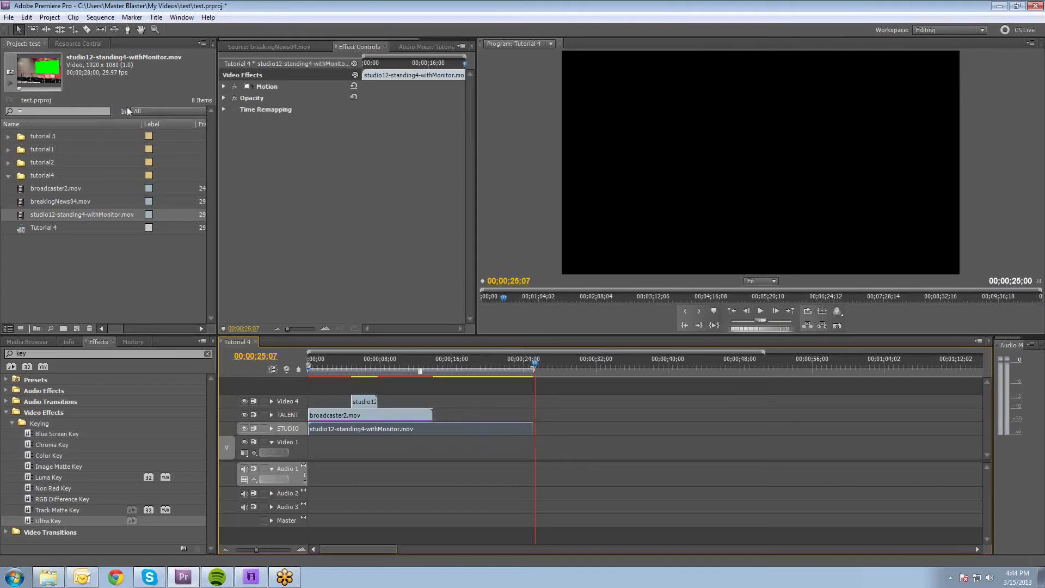
click(26, 17)
Paste the copied studio clip on the STUDIO track at 00;00;25;00, directly after the original
click(530, 366)
key(=)
key(=)
key(=)
key(=)
key(=)
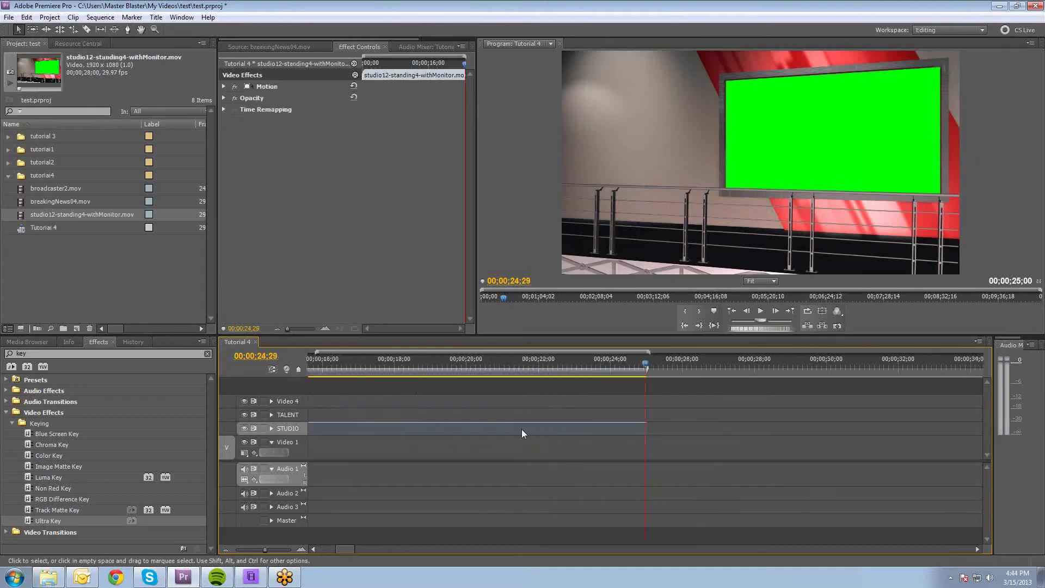
key(Right)
key(Right)
key(Left)
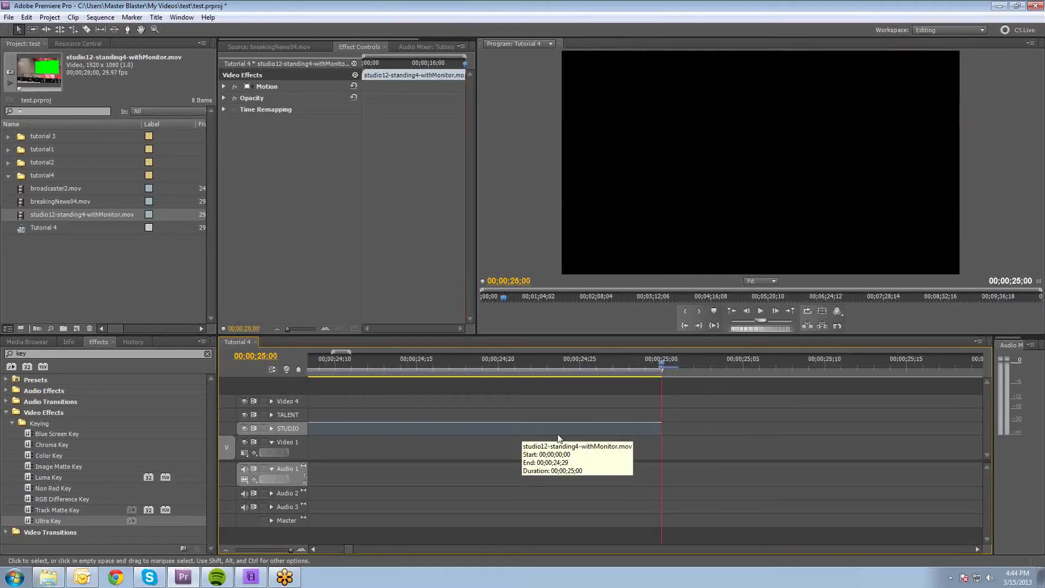
click(683, 435)
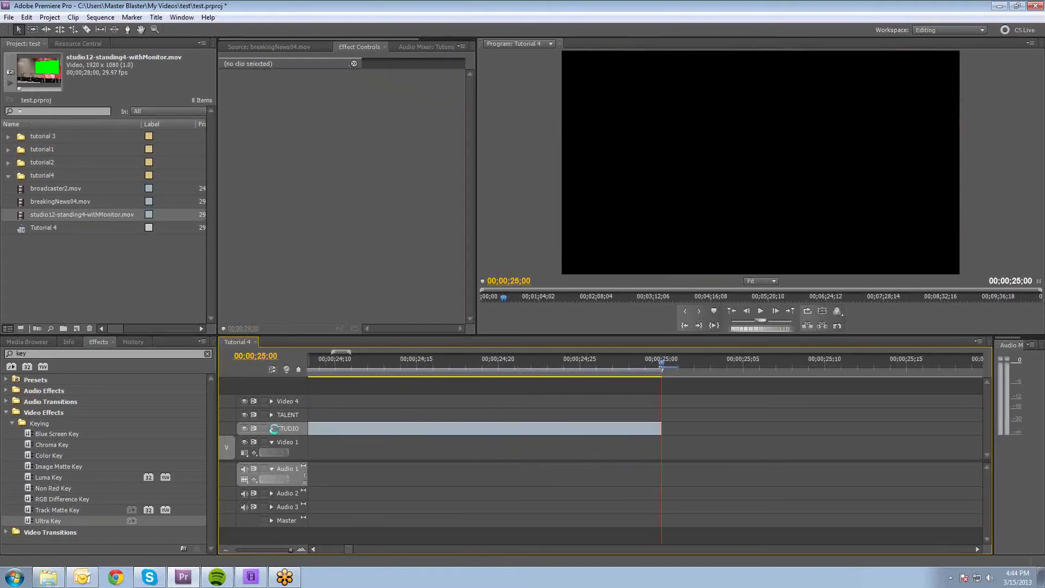
key(ctrl+v)
Review the join between the two studio clips and the railing segment above the TALENT clip
key(minus)
key(minus)
key(minus)
key(minus)
key(minus)
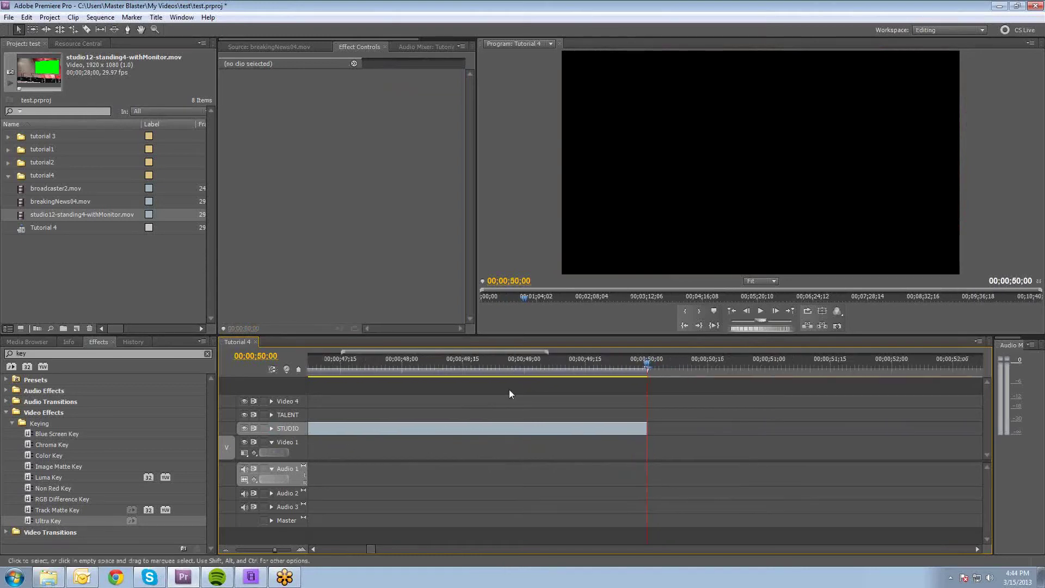
drag(468, 368, 396, 368)
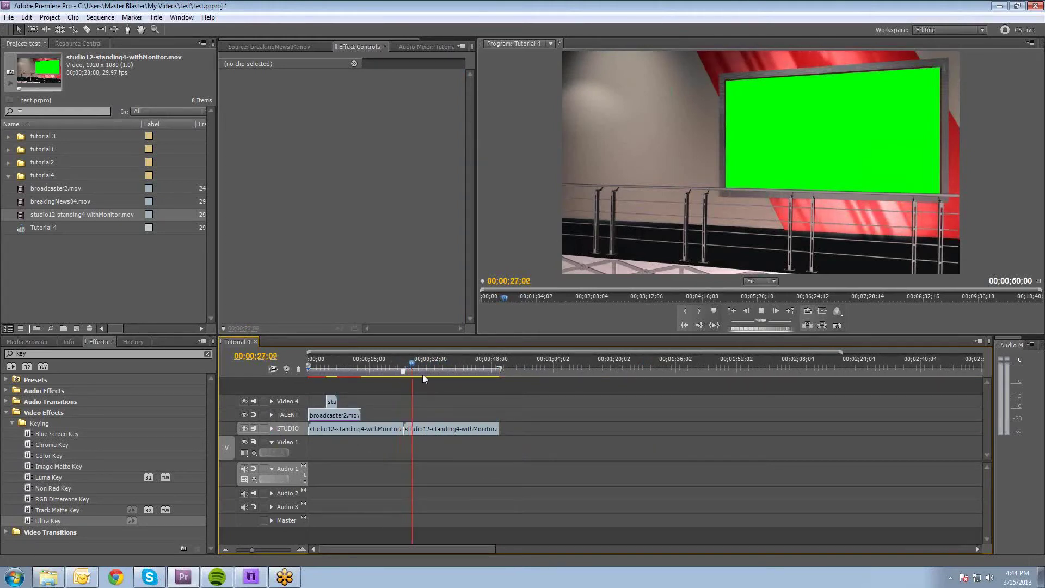
click(384, 361)
drag(385, 362, 330, 351)
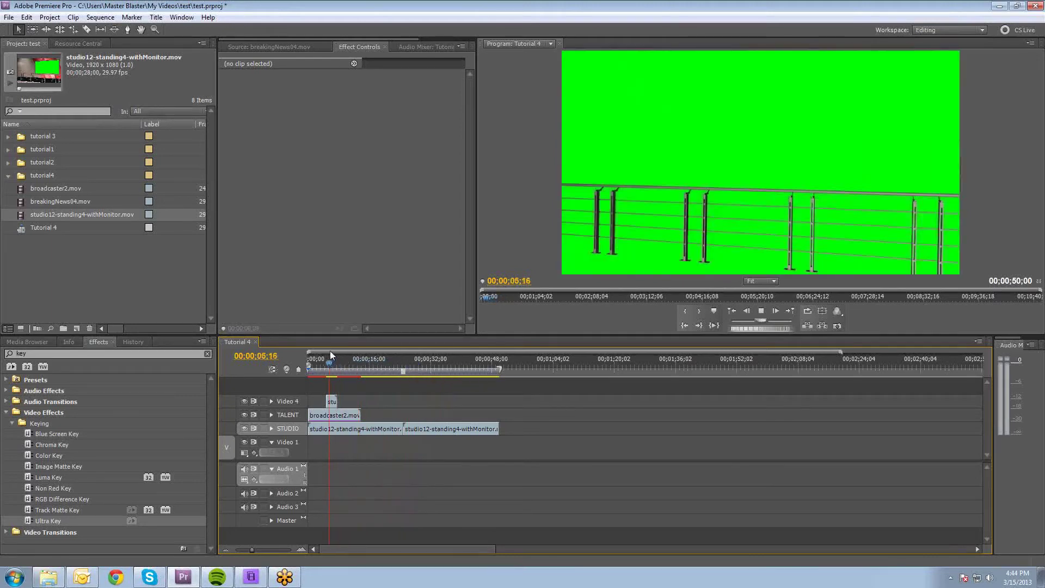
Rename the Video 4 track above TALENT to RAILING
key(equal)
key(equal)
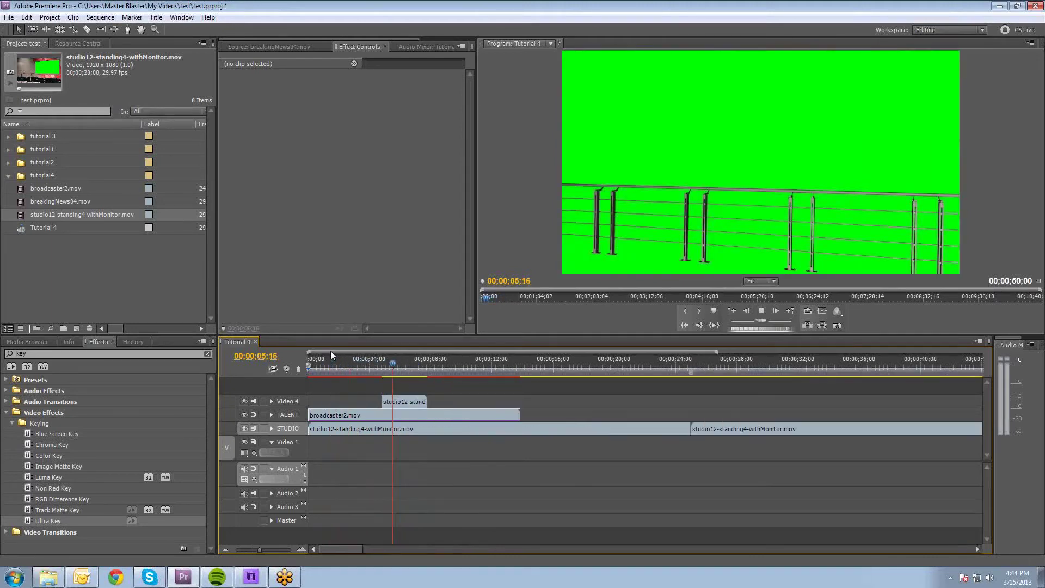
click(392, 365)
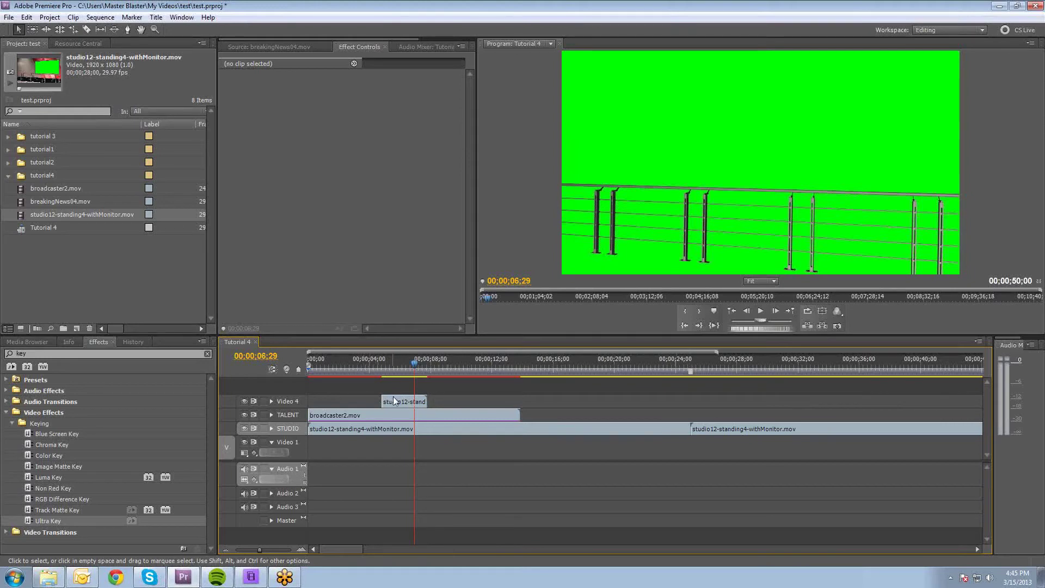
right_click(285, 401)
click(305, 407)
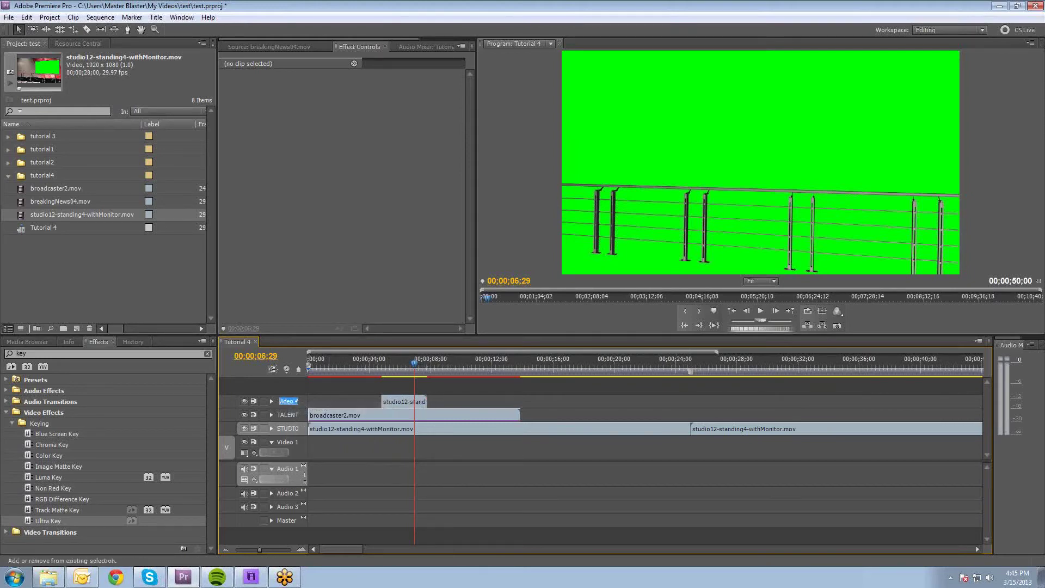
text(RAILING)
key(Return)
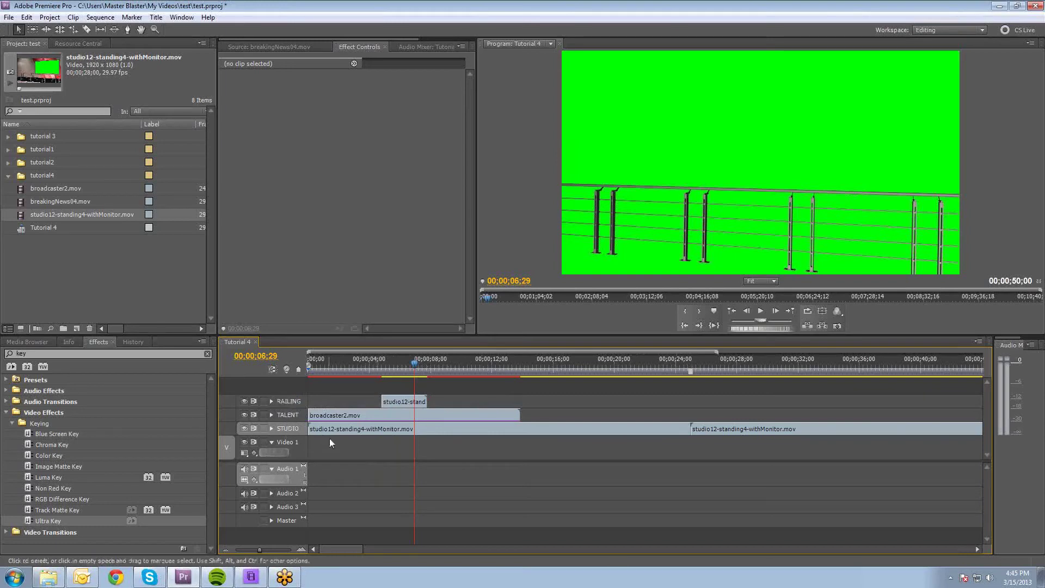
Apply the Ultra Key effect to the clip on the RAILING track and sample the green backdrop as its key color
click(414, 403)
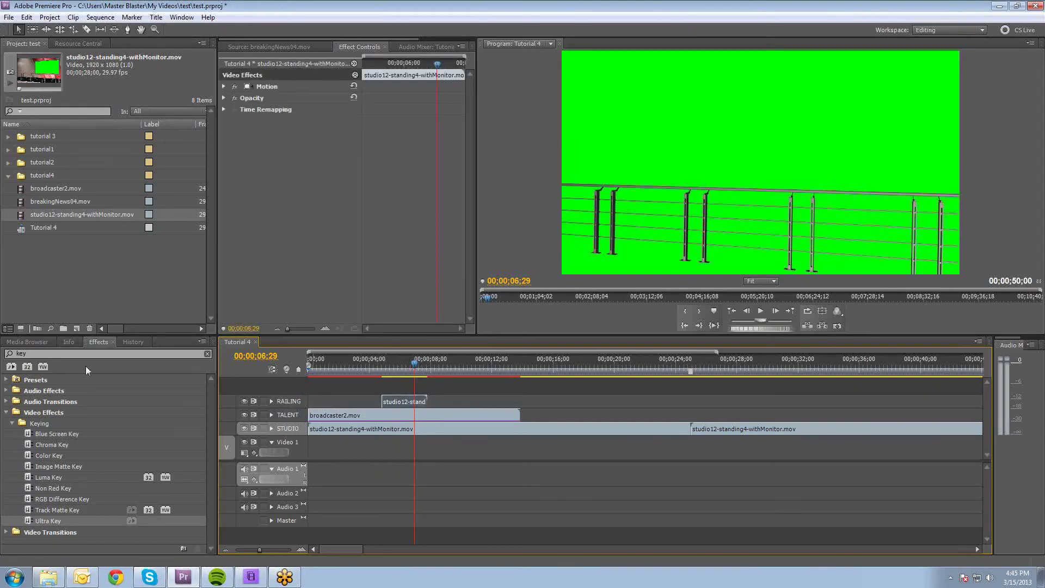
click(26, 521)
drag(27, 521, 402, 403)
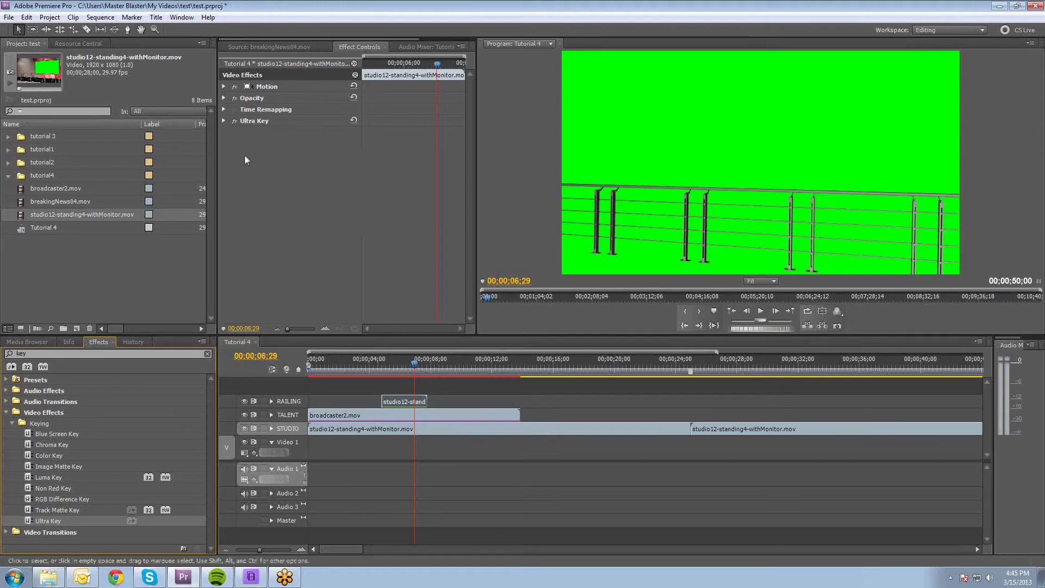
click(223, 120)
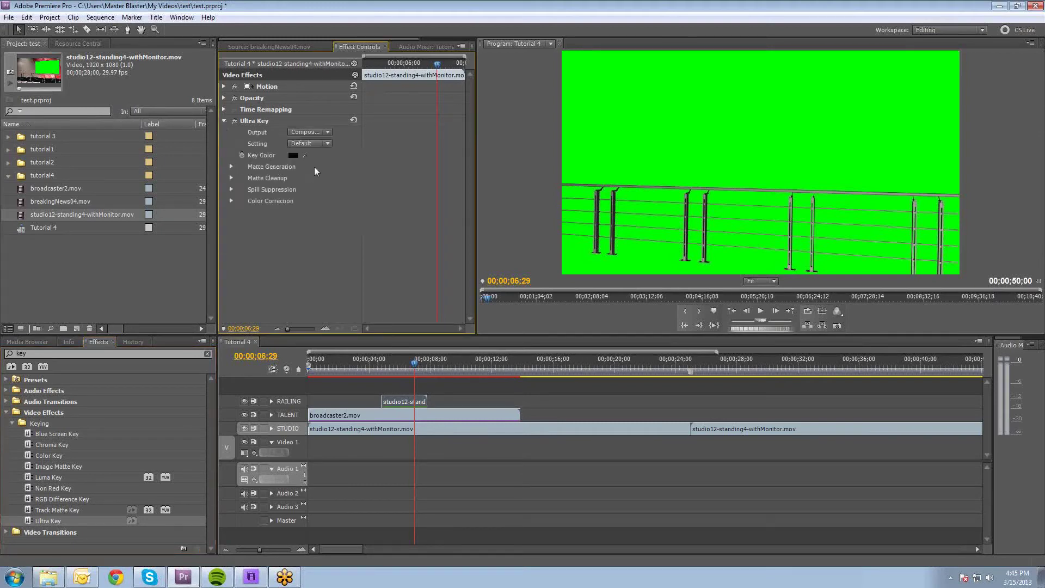
drag(307, 154, 720, 130)
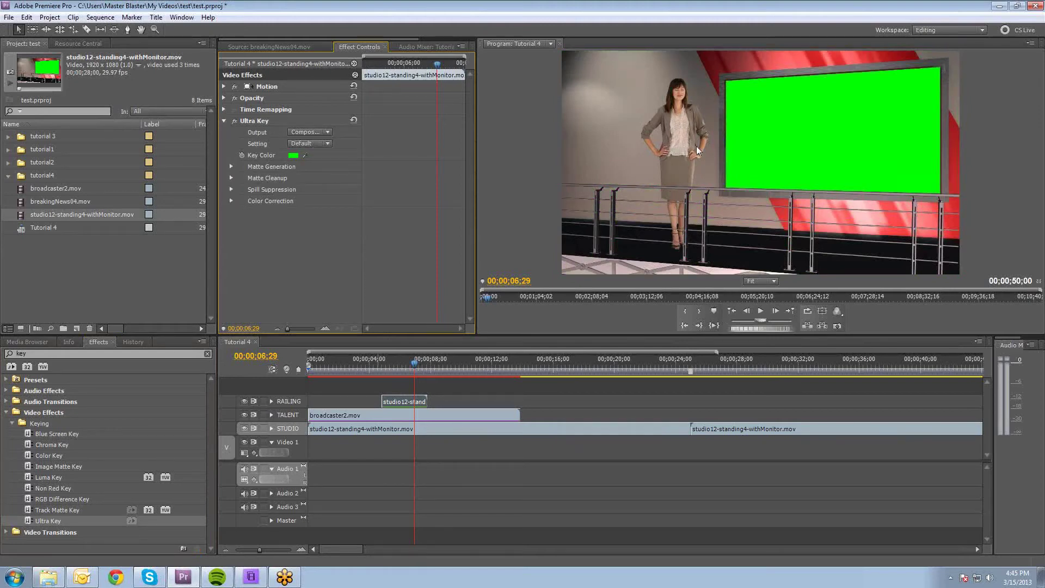
Set a clip marker with the next available number on the RAILING clip at 00;00;06;29
click(393, 405)
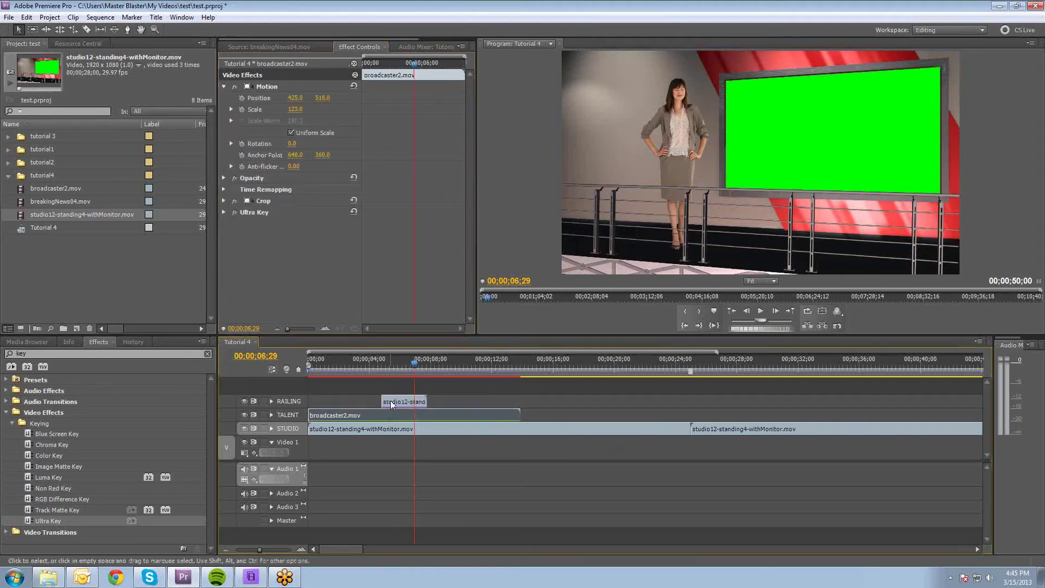
click(388, 412)
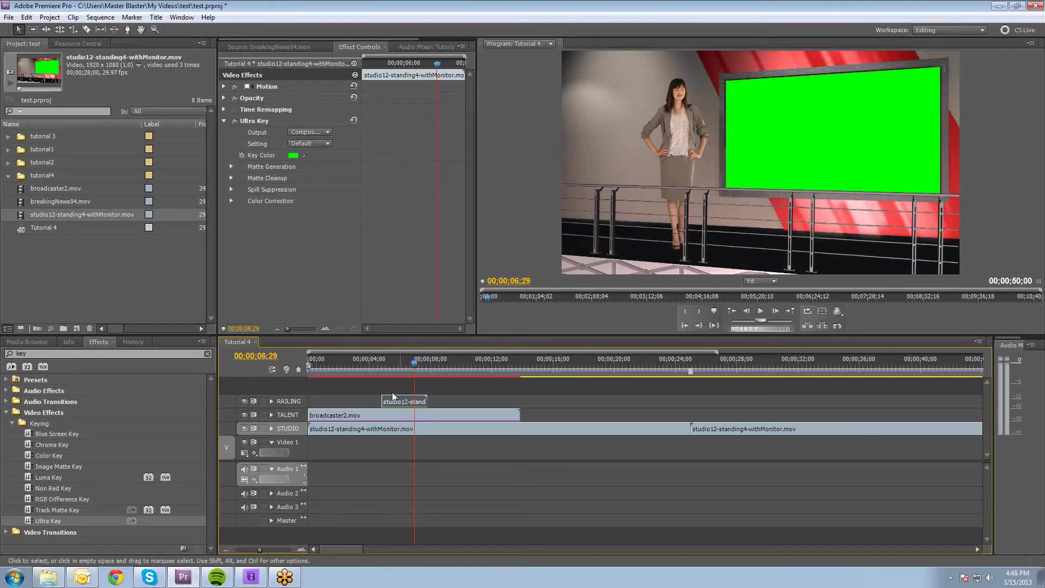
click(134, 19)
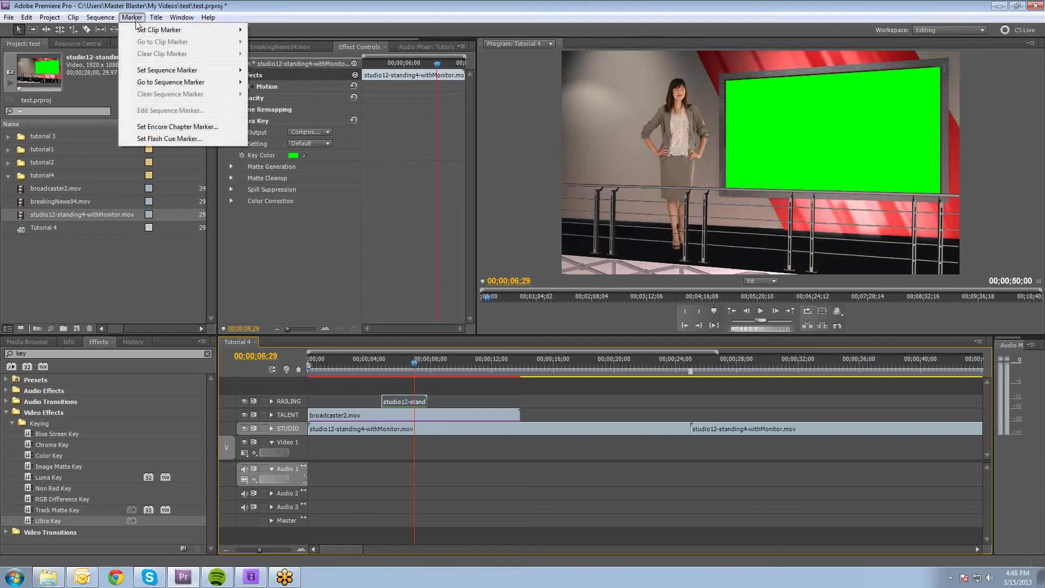
mouse_move(140, 30)
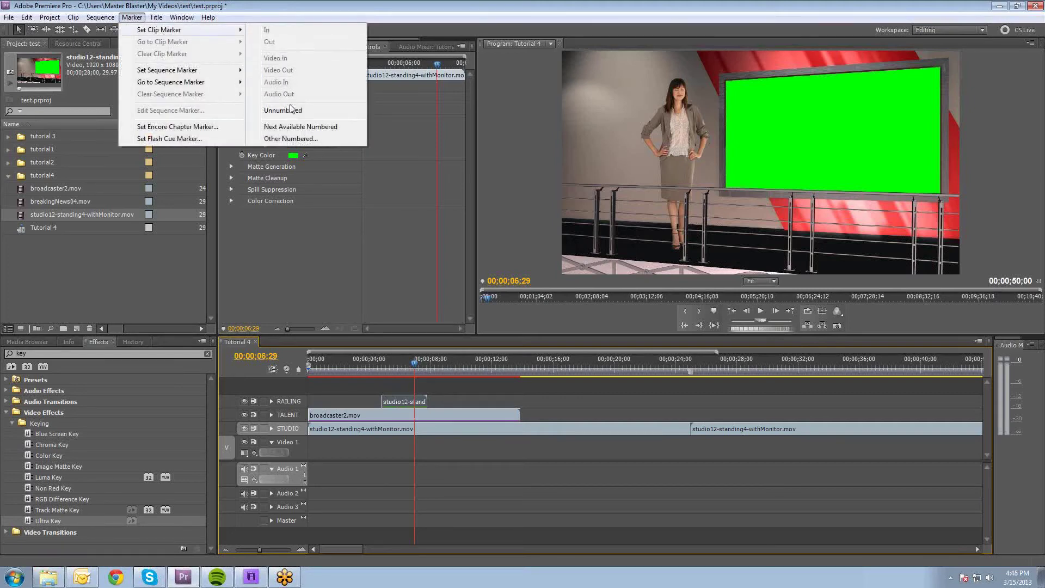
click(312, 127)
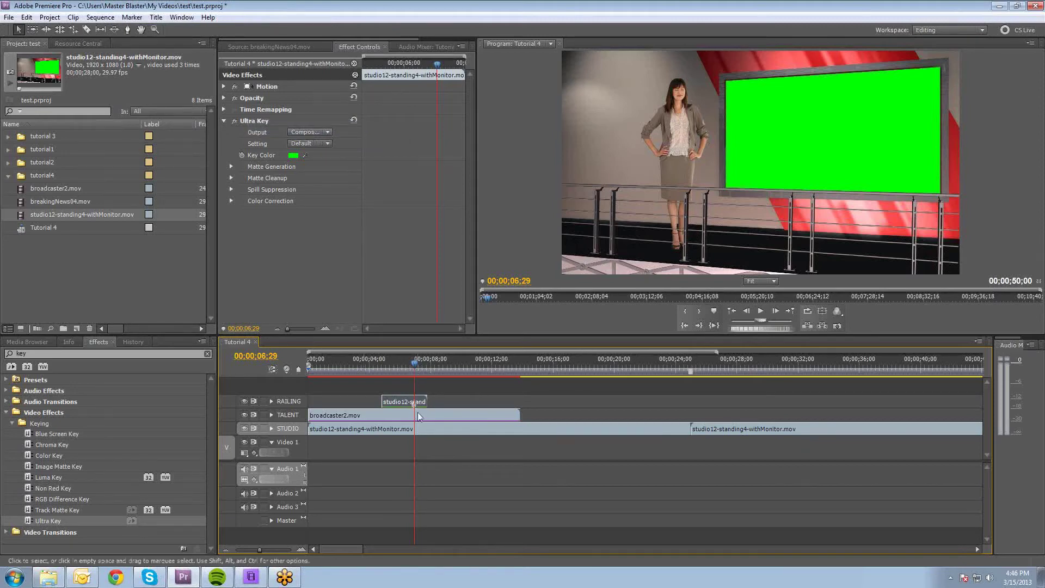
Turn on Frame Hold for the RAILING clip, holding on Marker 0
right_click(406, 400)
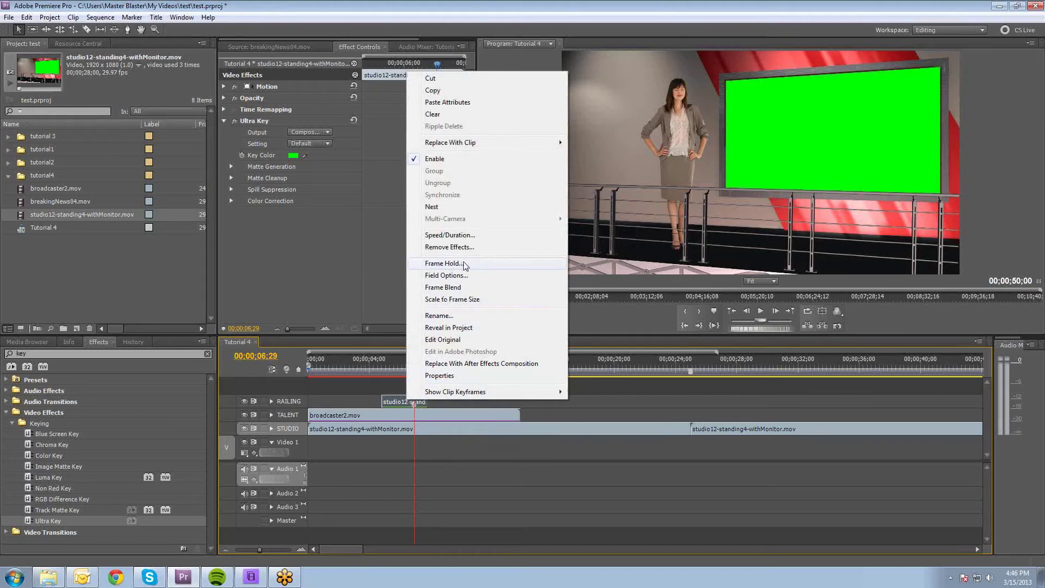
click(495, 263)
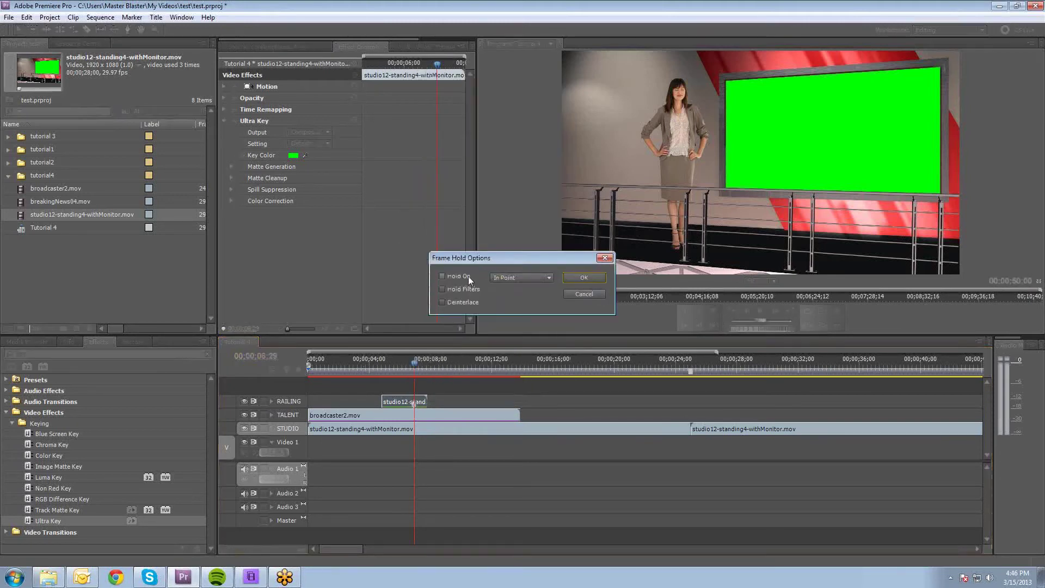
click(442, 277)
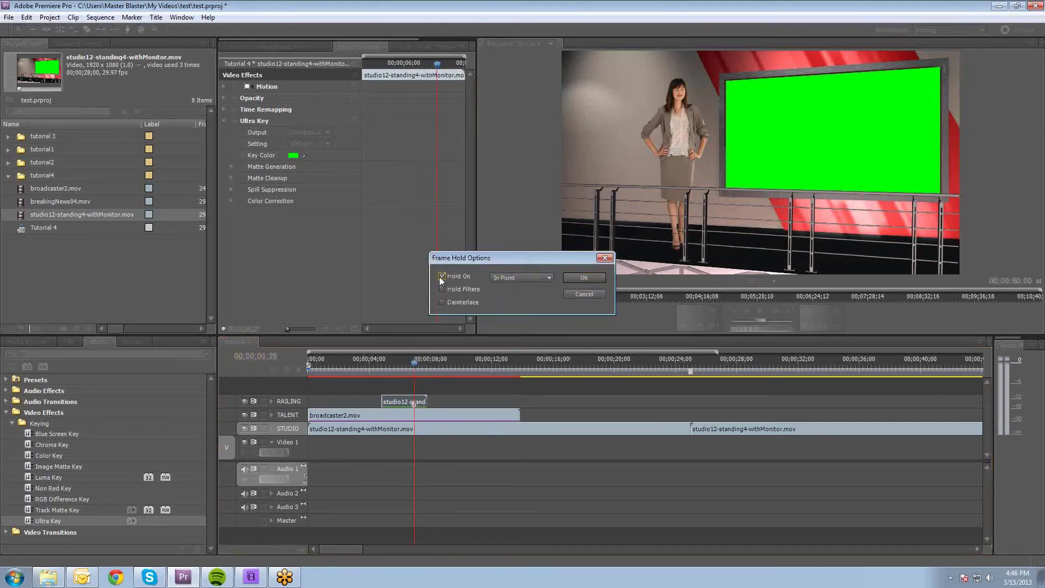
click(523, 279)
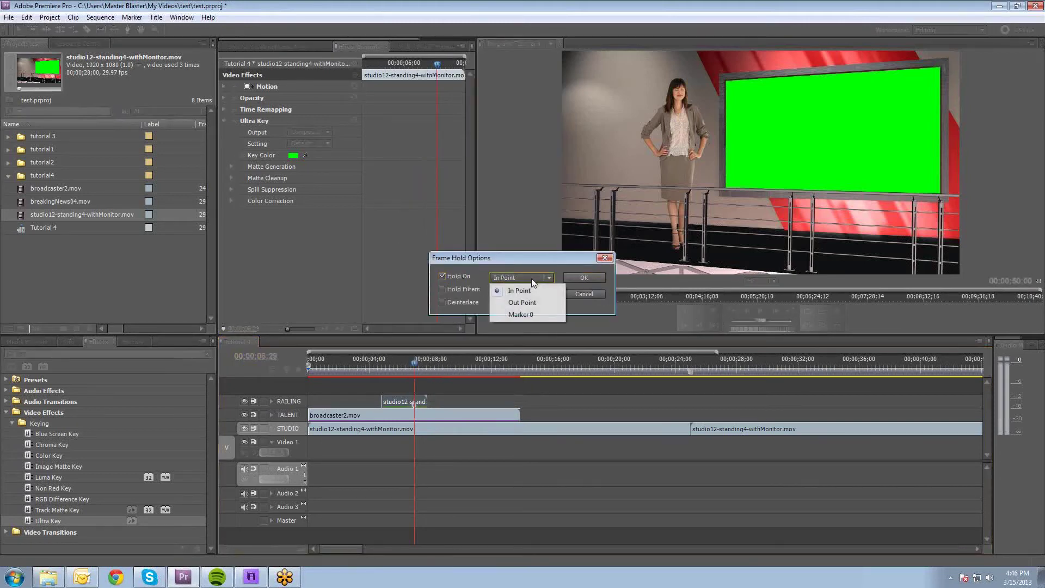
click(547, 317)
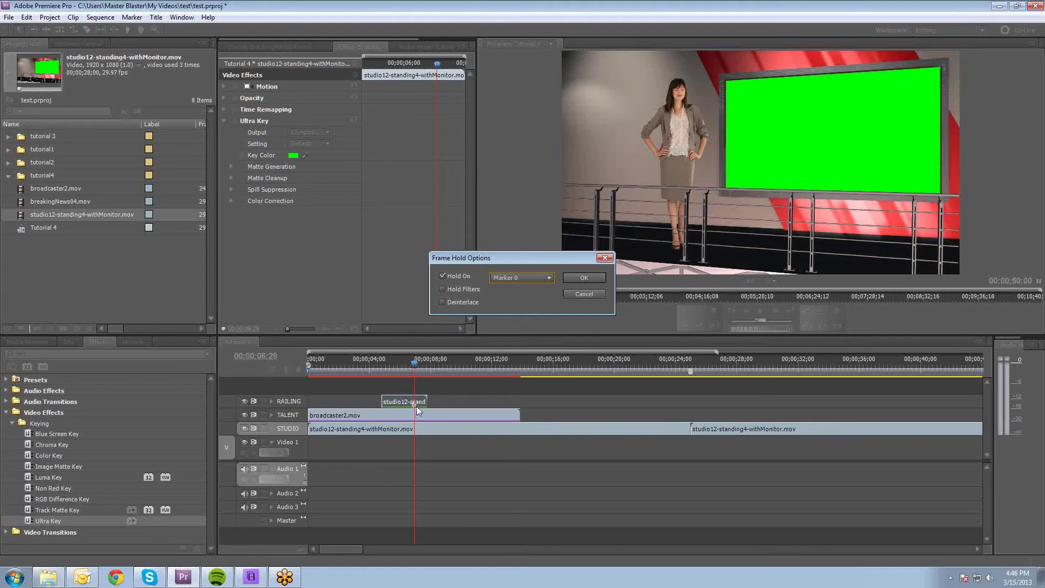
click(583, 277)
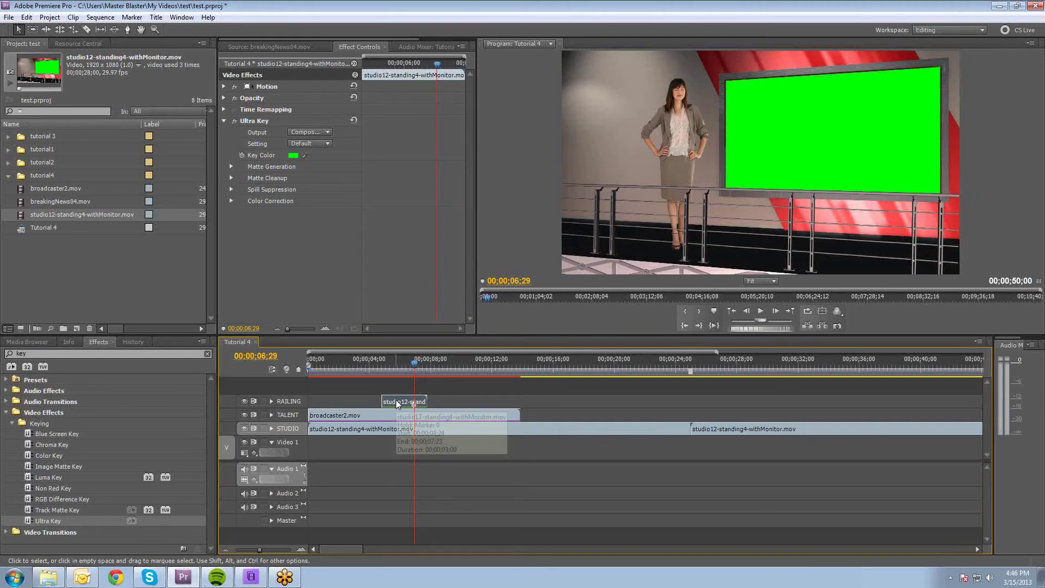
Set the RAILING clip's speed to 5% and move the lengthened clip to the start of the sequence
right_click(398, 403)
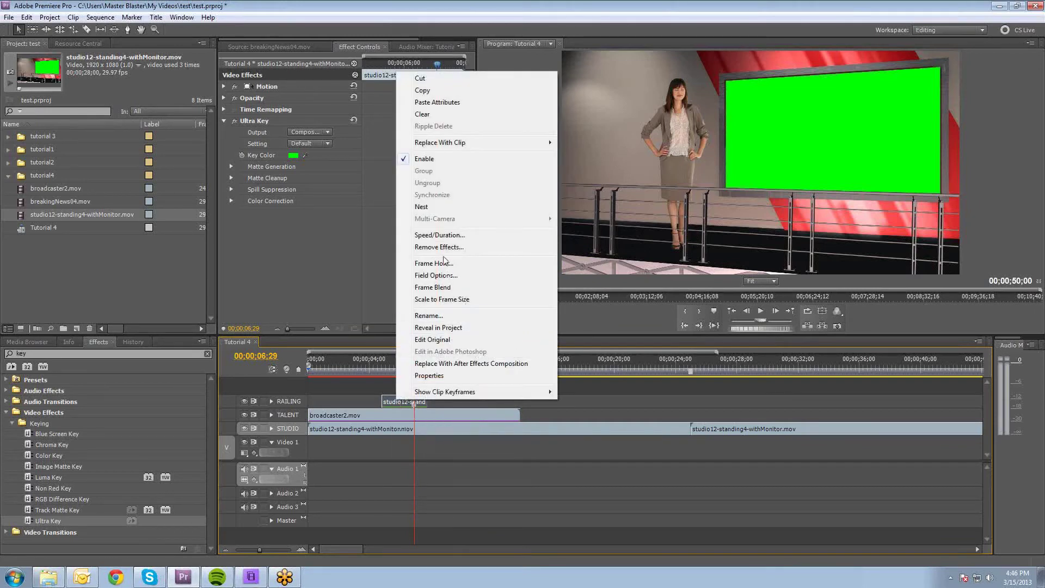
click(439, 234)
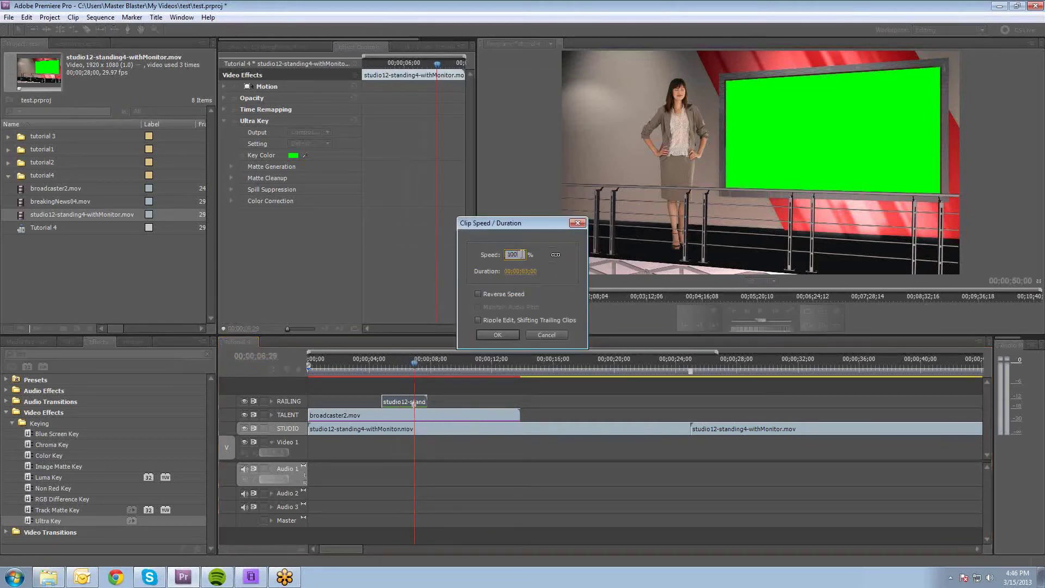
text(5)
click(498, 335)
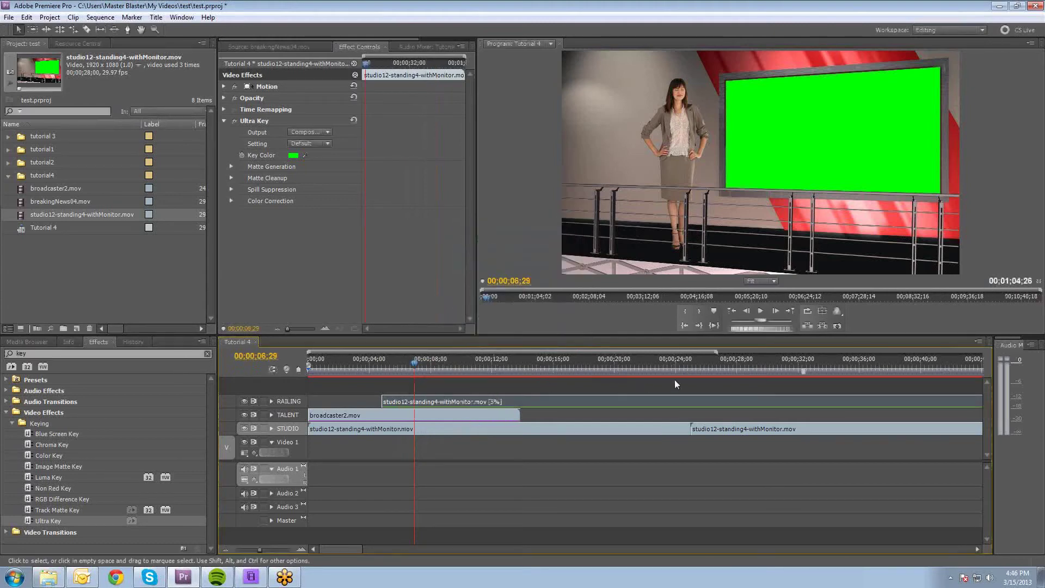
drag(720, 351, 858, 351)
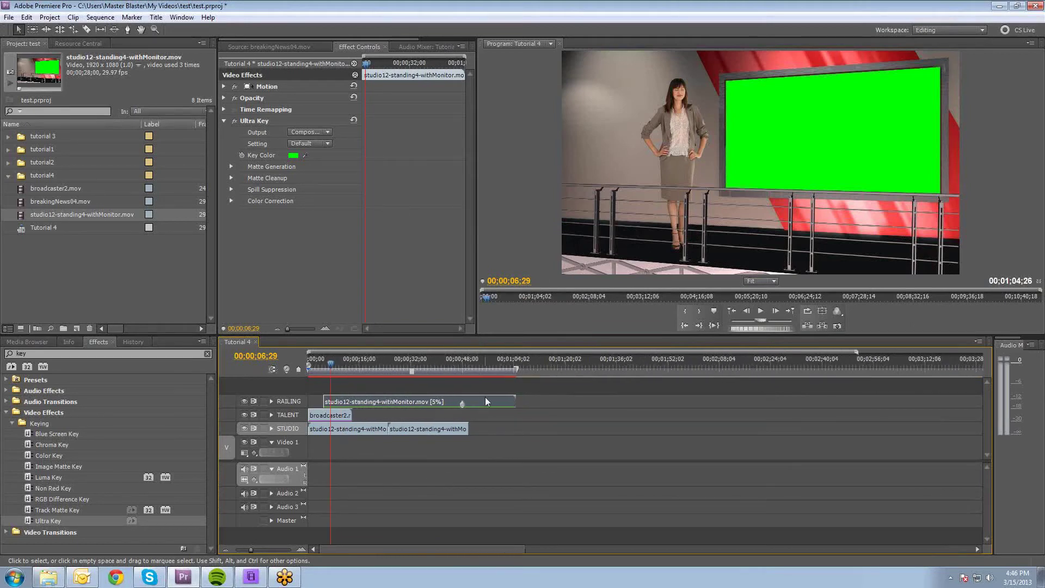
drag(481, 397, 470, 400)
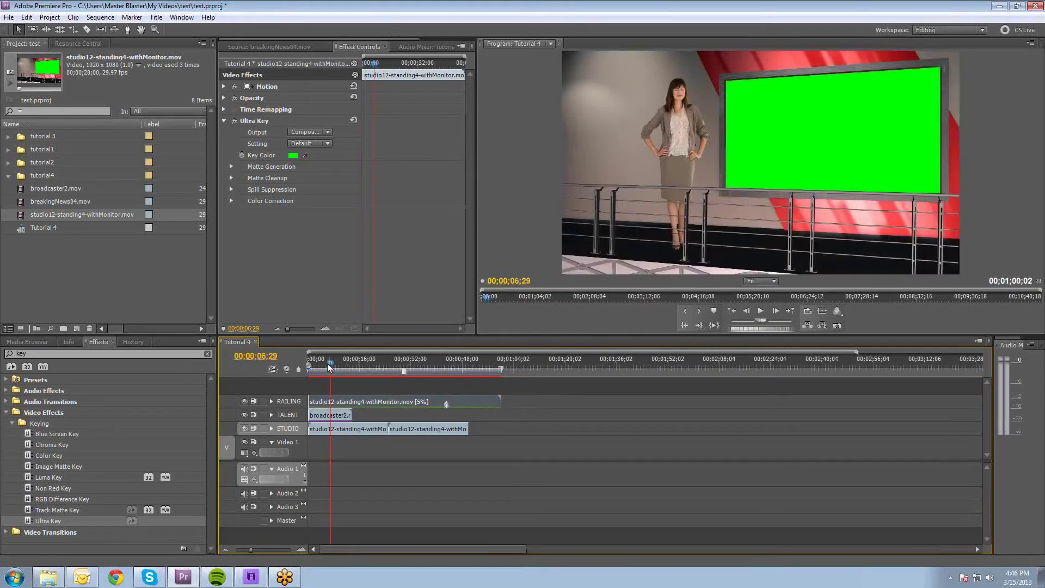
Scrub through the first eight seconds of the sequence to review the talent behind the keyed railing
mouse_move(301, 364)
mouse_down()
mouse_move(371, 374)
mouse_move(308, 371)
mouse_up()
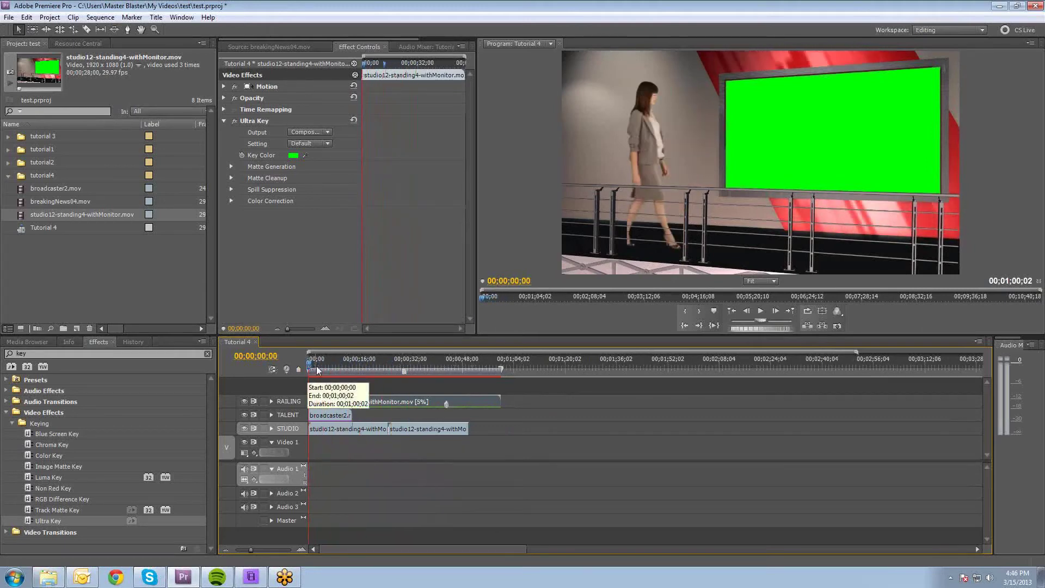
click(326, 370)
key(equal)
key(equal)
key(equal)
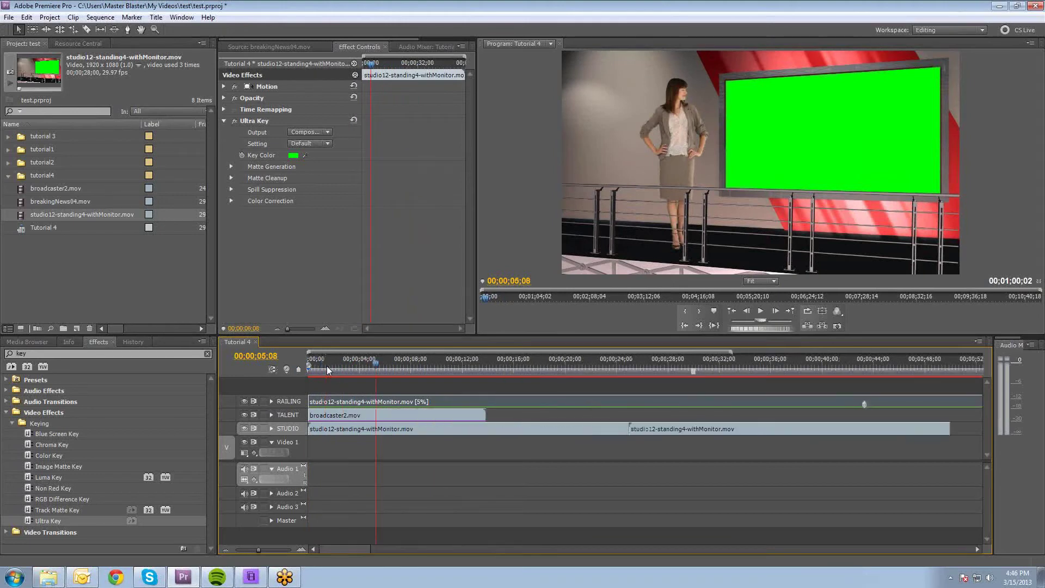
drag(380, 371, 410, 370)
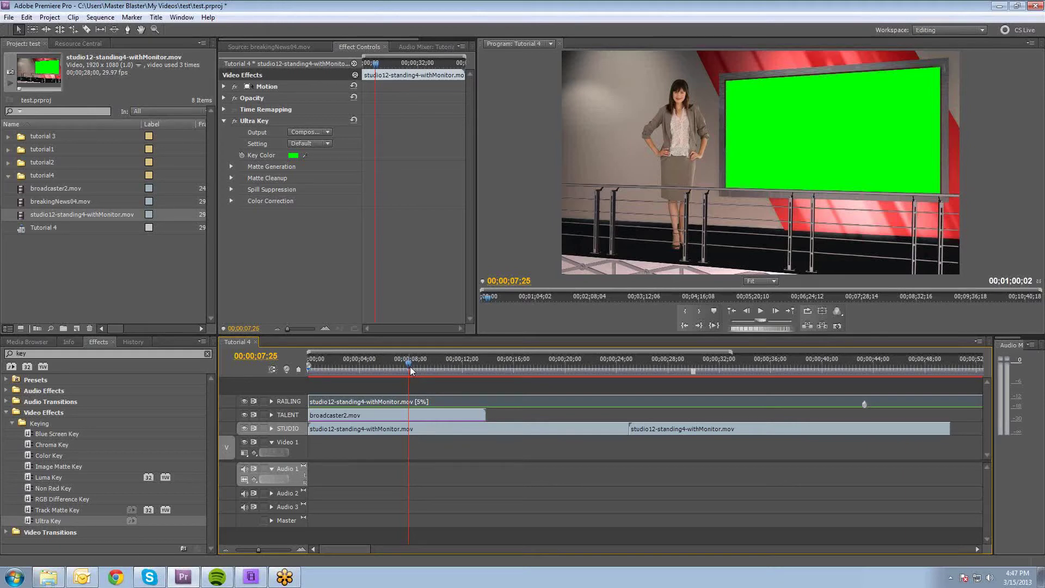
mouse_move(409, 366)
mouse_down()
mouse_move(456, 367)
mouse_move(354, 368)
mouse_move(466, 367)
mouse_move(358, 371)
mouse_move(448, 372)
mouse_move(382, 368)
mouse_move(408, 370)
mouse_up()
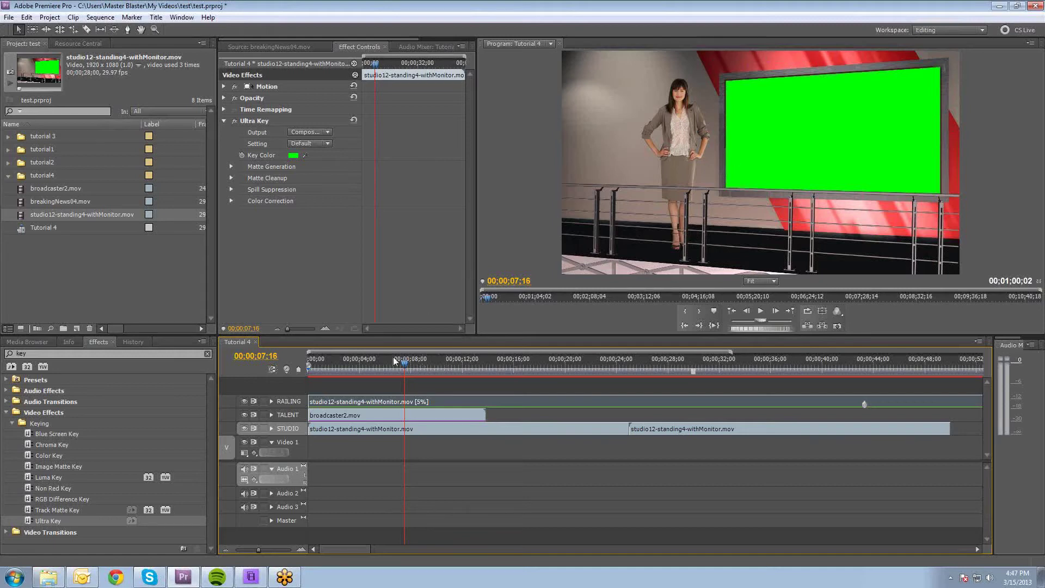
Select the broadcaster2.mov clip on the TALENT track and filter the effects by "color" after trying "hls"
click(344, 417)
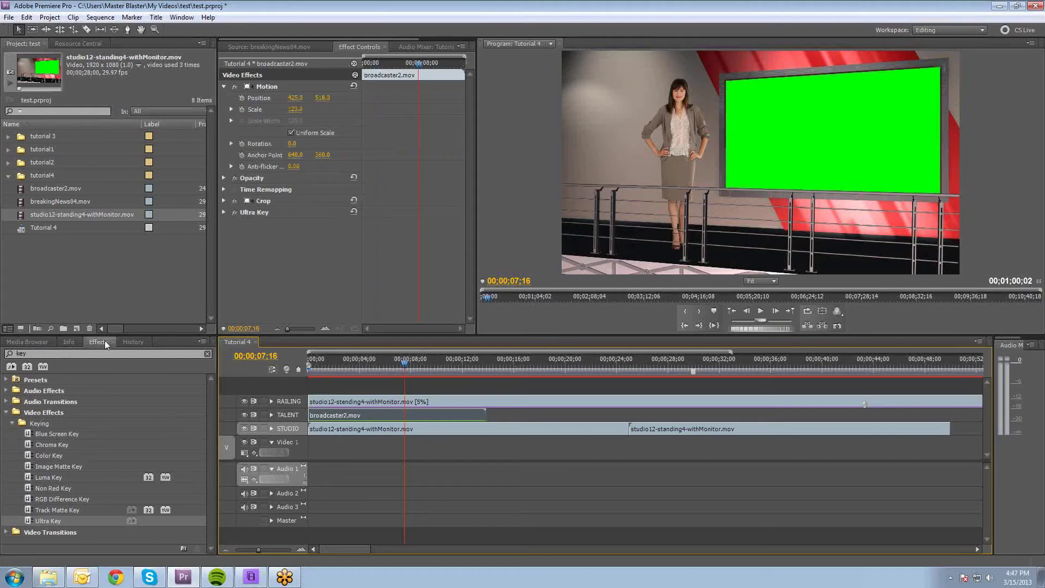
double_click(30, 354)
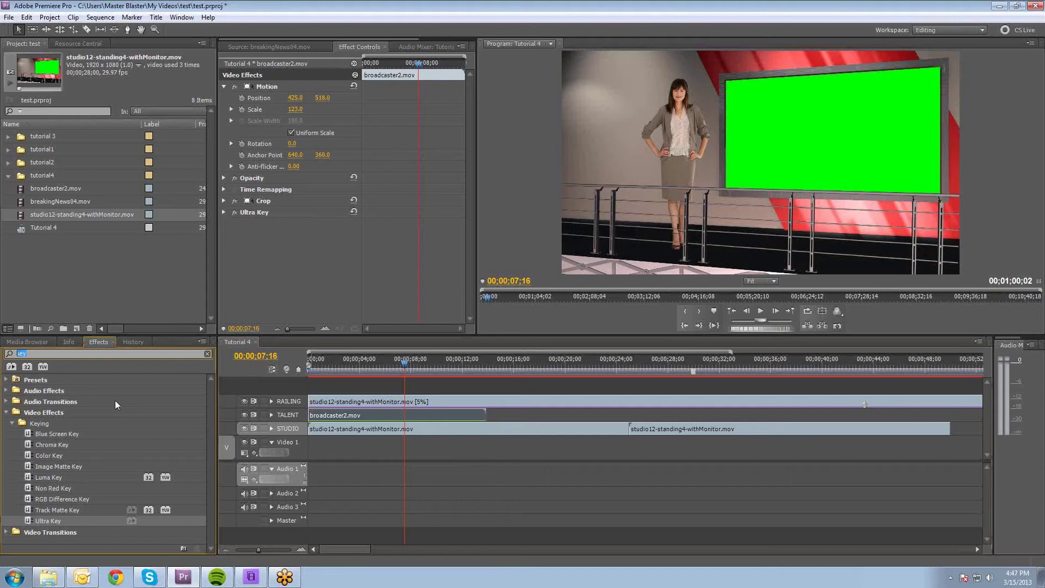
text(hls)
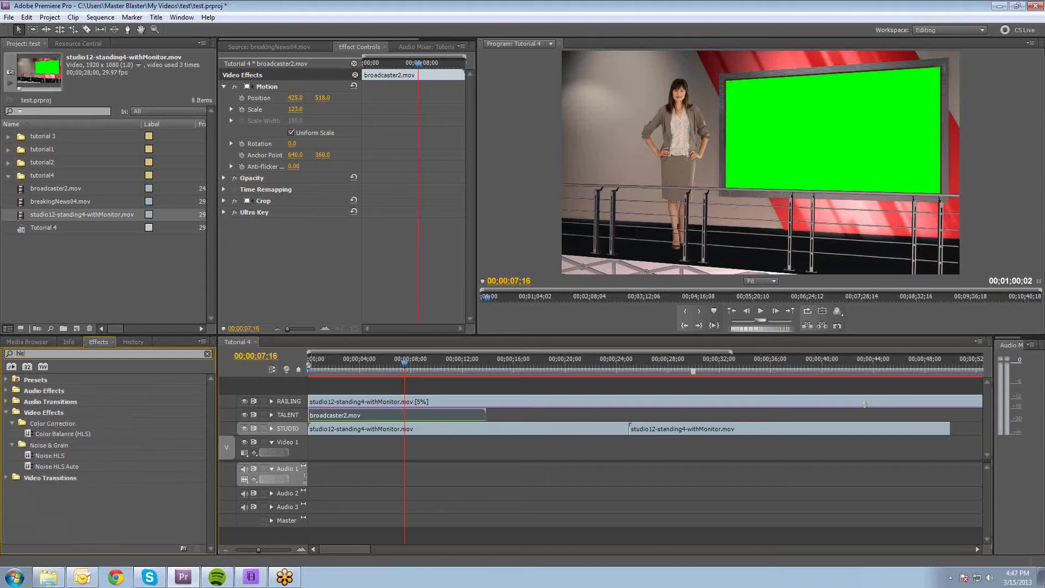
click(31, 435)
click(50, 354)
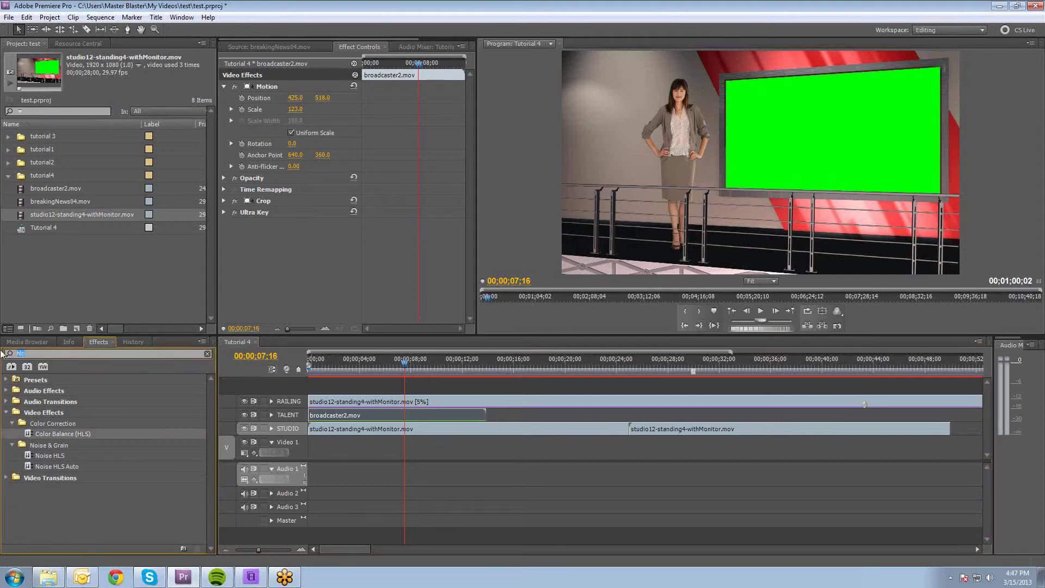
text(color)
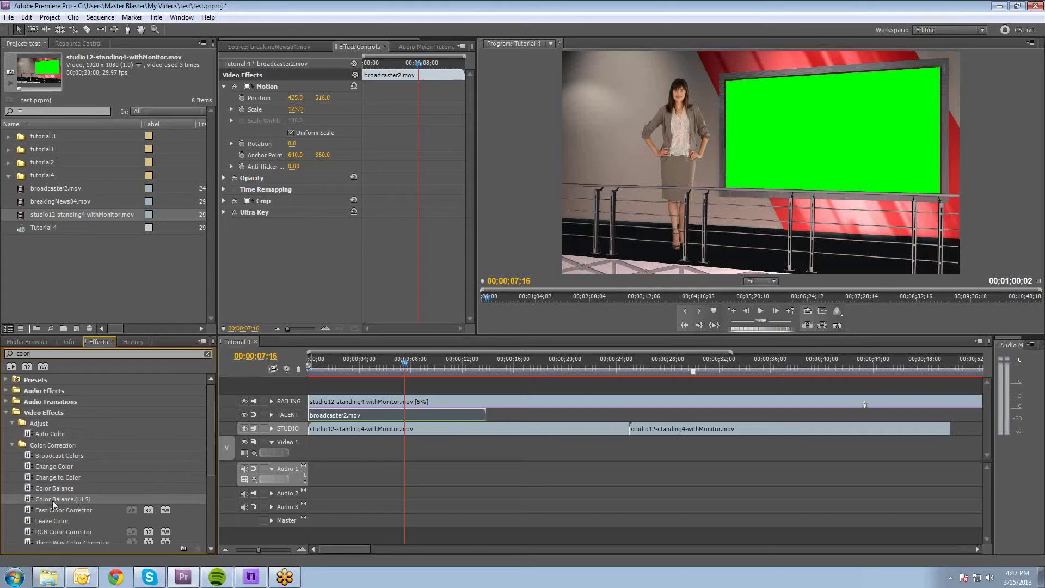
Try the Color Balance (HLS) effect on the broadcaster2.mov clip and undo it
drag(29, 500, 343, 416)
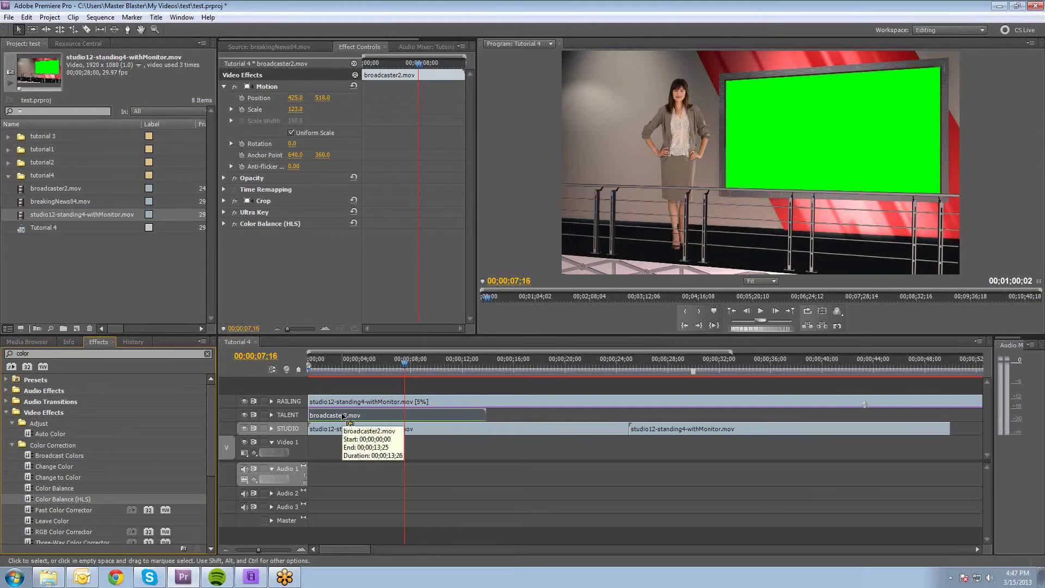
key(ctrl+z)
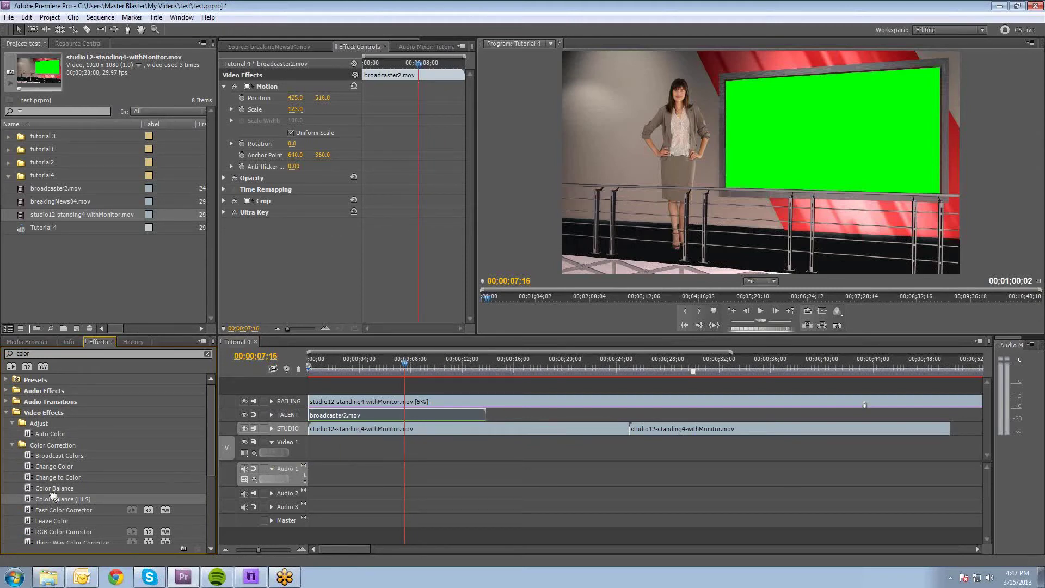
Apply the Color Balance (HLS) effect to the first clip on the STUDIO track and set its Hue to 95°
drag(51, 499, 330, 429)
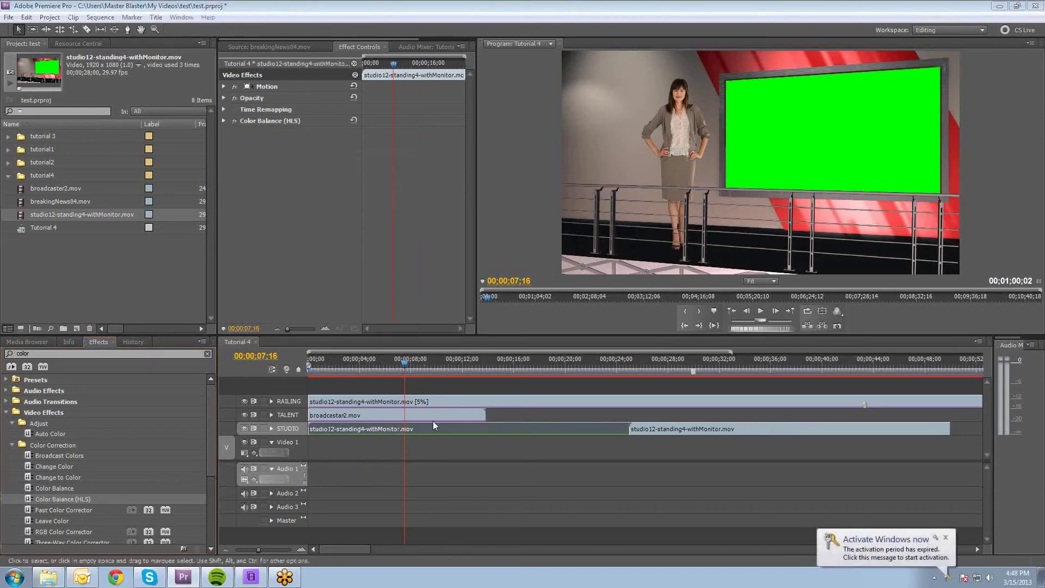
click(223, 121)
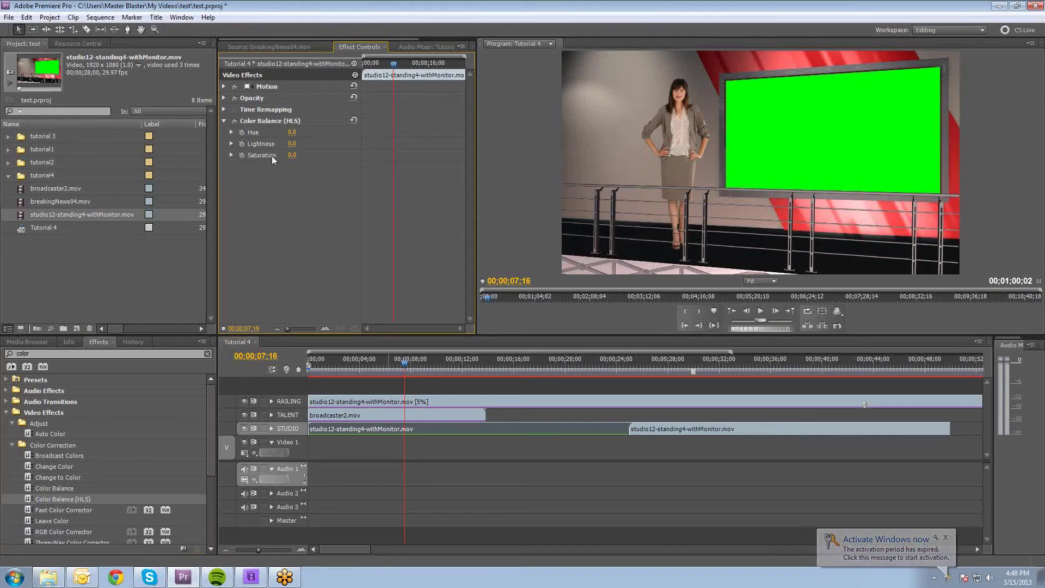
drag(292, 132, 316, 132)
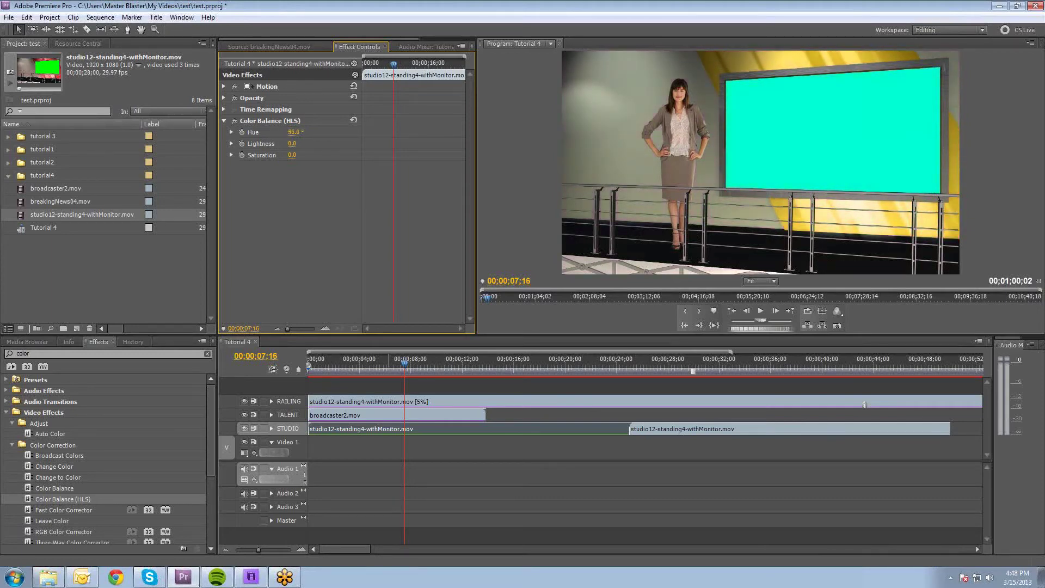
mouse_move(293, 132)
mouse_down()
mouse_move(324, 131)
mouse_move(310, 131)
mouse_up()
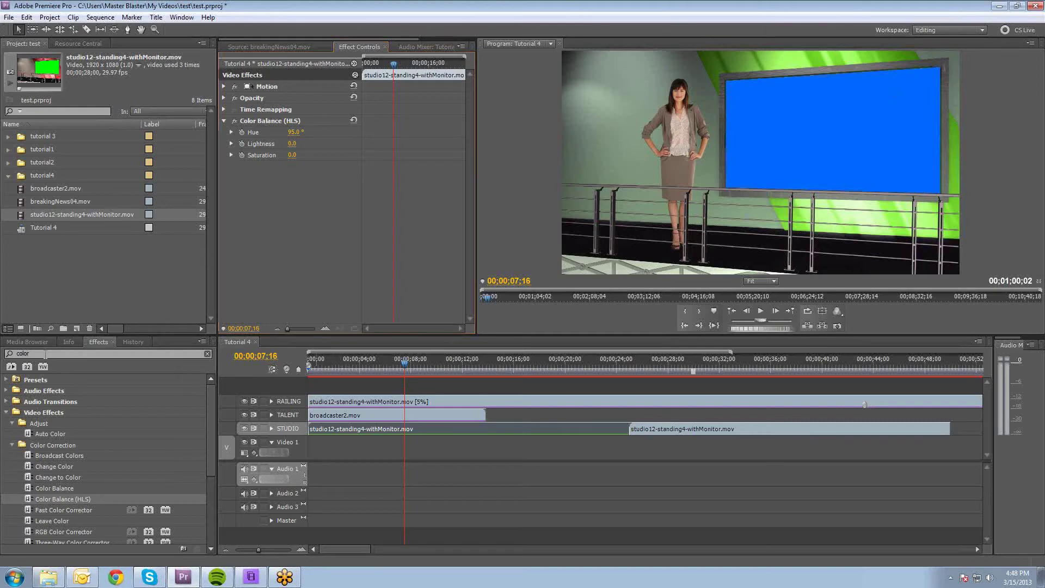
Filter the effects by "key", apply Ultra Key to the first STUDIO clip and sample the monitor's blue as its key color
drag(45, 353, 3, 354)
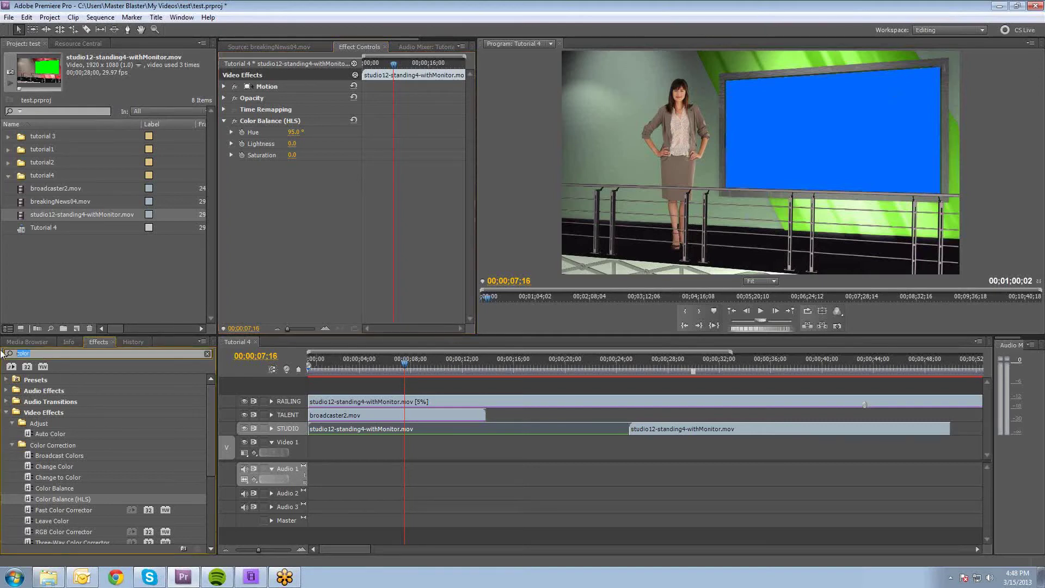
click(84, 353)
drag(98, 355, 2, 354)
text(key)
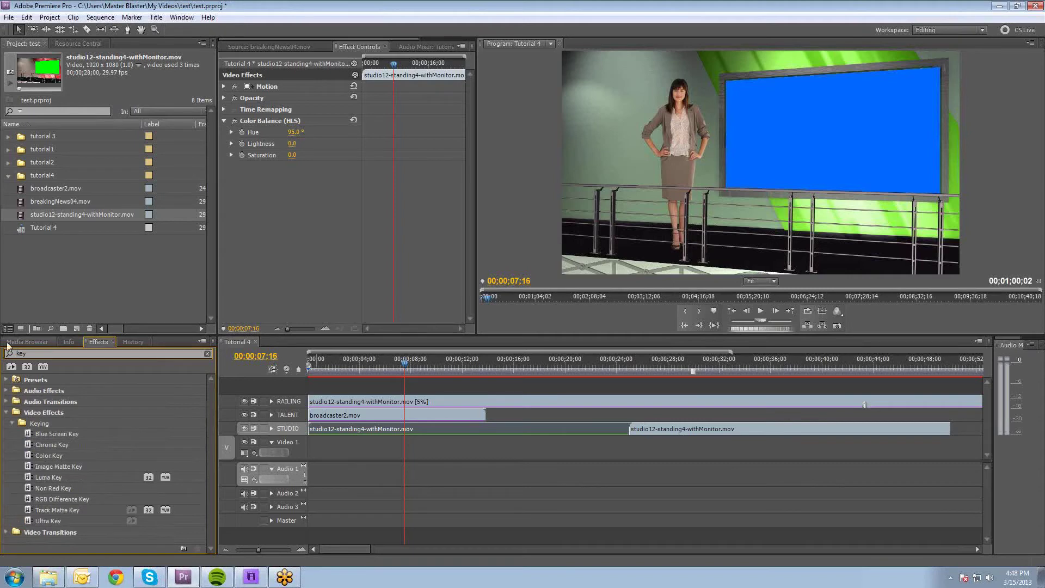
drag(30, 524, 359, 430)
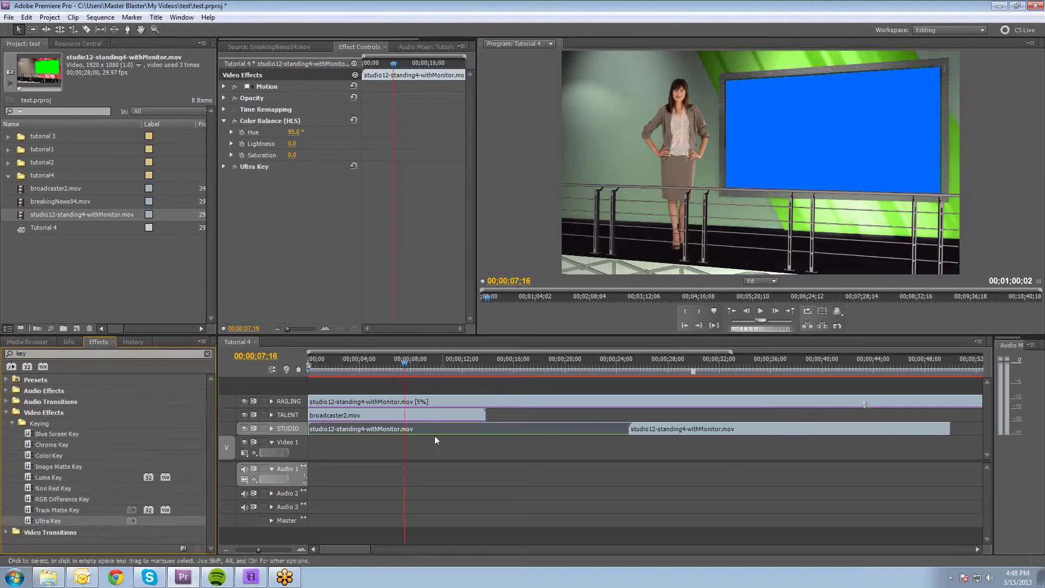
click(223, 166)
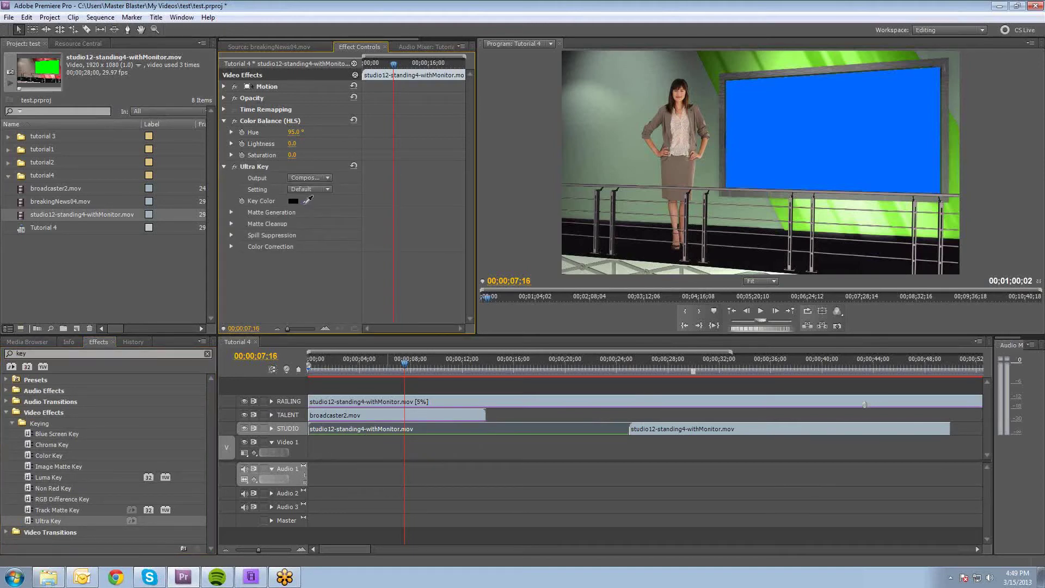
drag(308, 199, 842, 109)
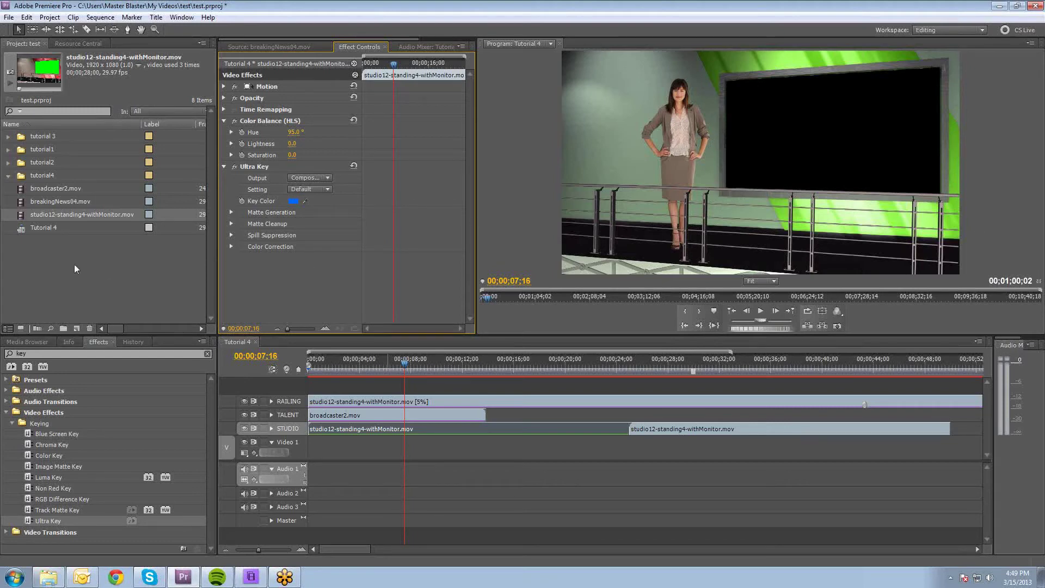
Preview the first second of the breakingNews04.mov source clip
click(20, 205)
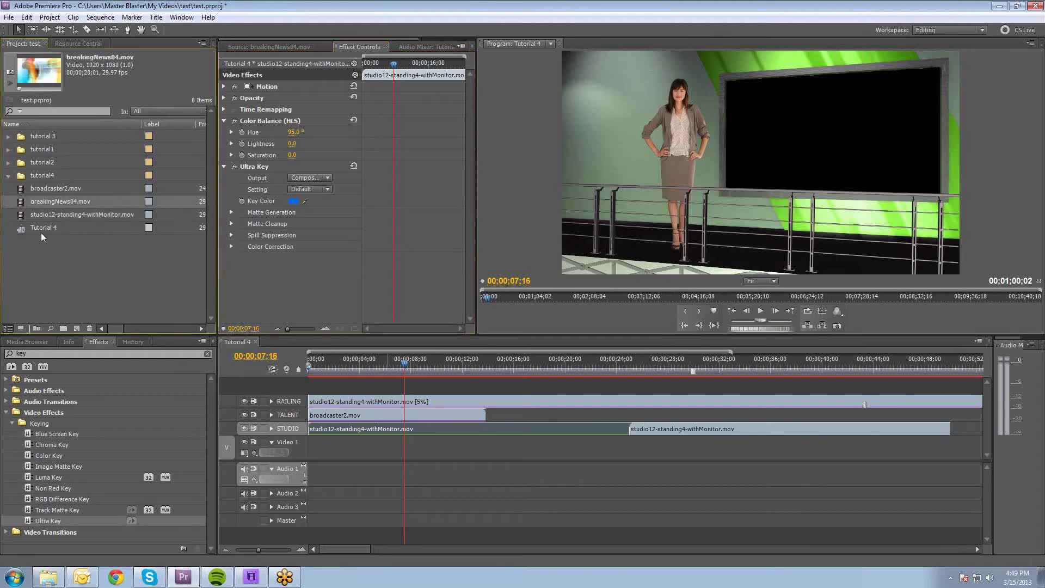
double_click(22, 206)
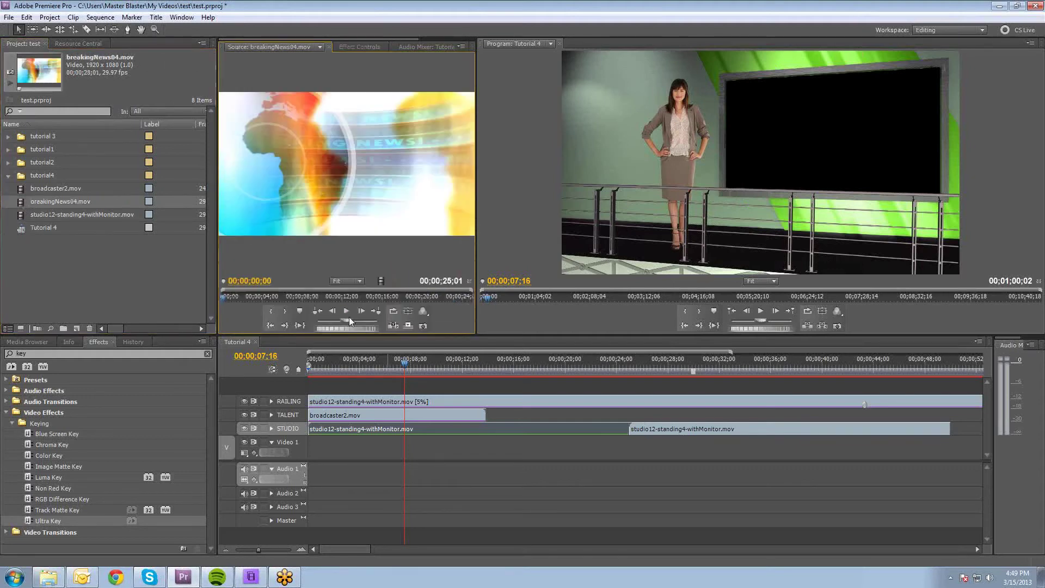
click(348, 311)
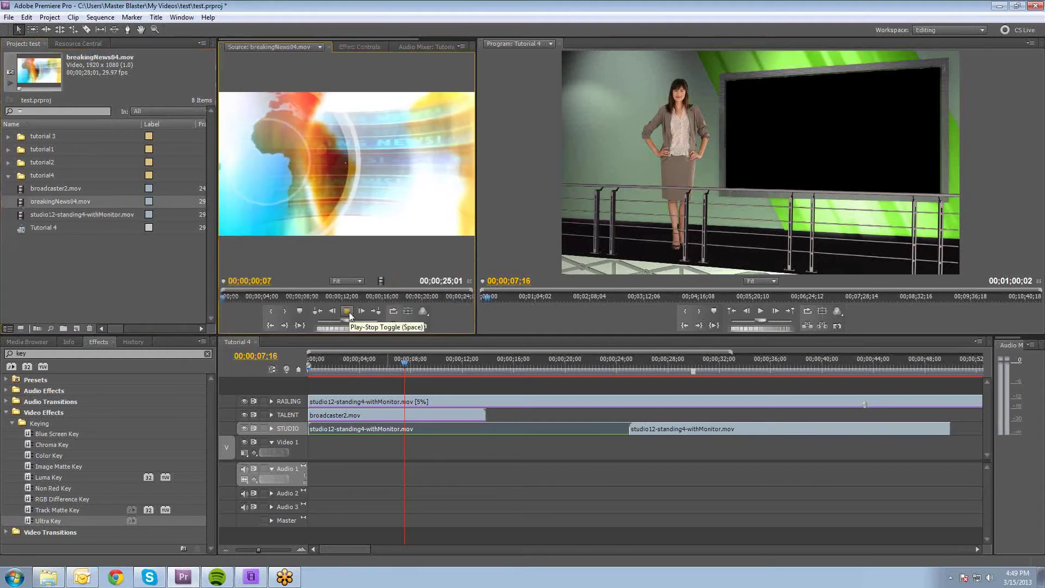
click(348, 311)
Place breakingNews04.mov at the start of the Video 1 track and rename that track BROLL
drag(24, 205, 306, 446)
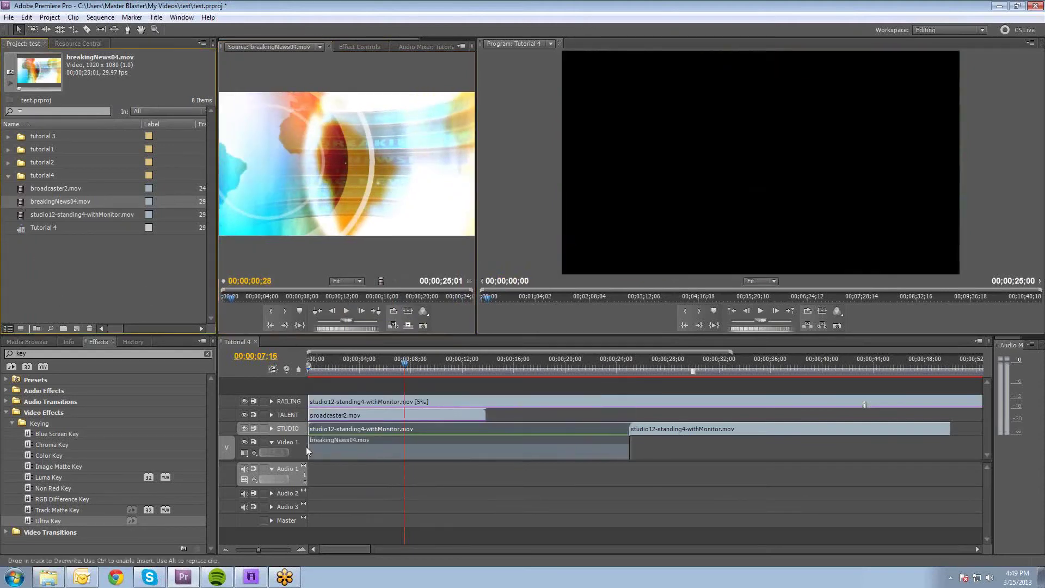
right_click(295, 442)
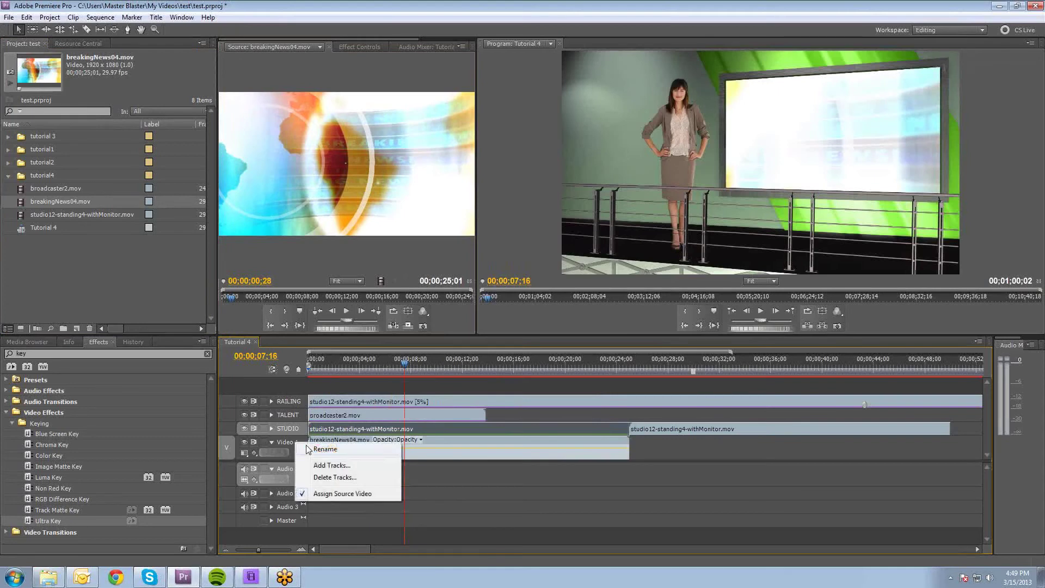
click(321, 456)
text(BROLL)
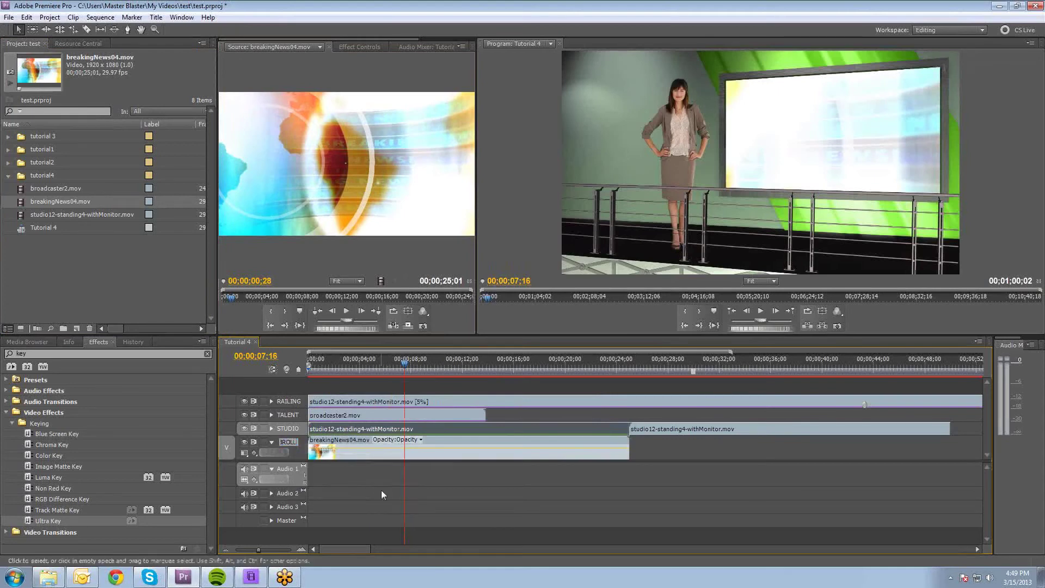
key(Return)
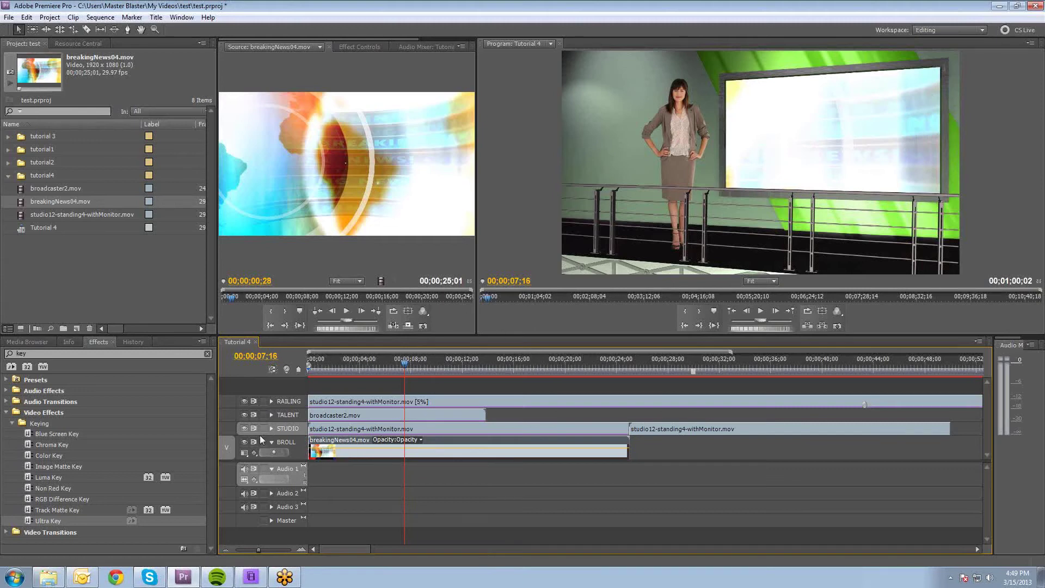
Lock the STUDIO, TALENT and RAILING tracks, then scale the BROLL clip to 48 and position it within the monitor at about 978, 401
drag(262, 429, 264, 408)
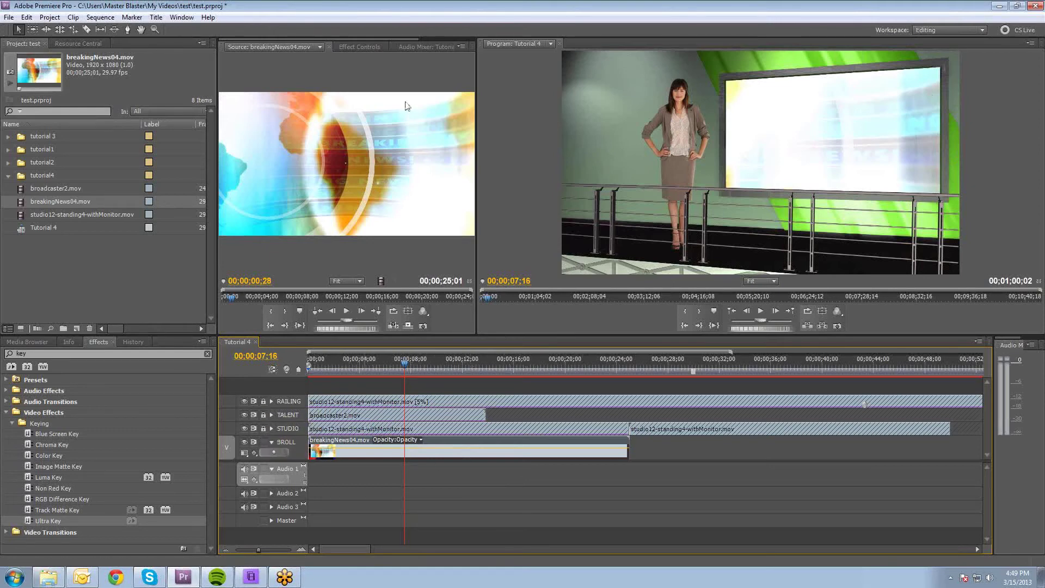
click(369, 47)
click(224, 86)
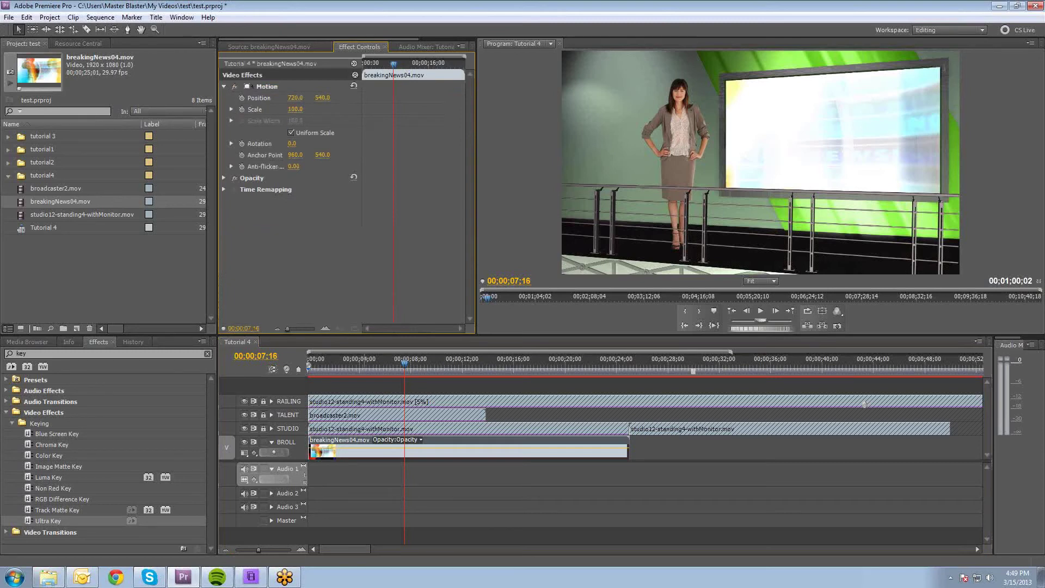
drag(294, 110, 265, 111)
click(791, 197)
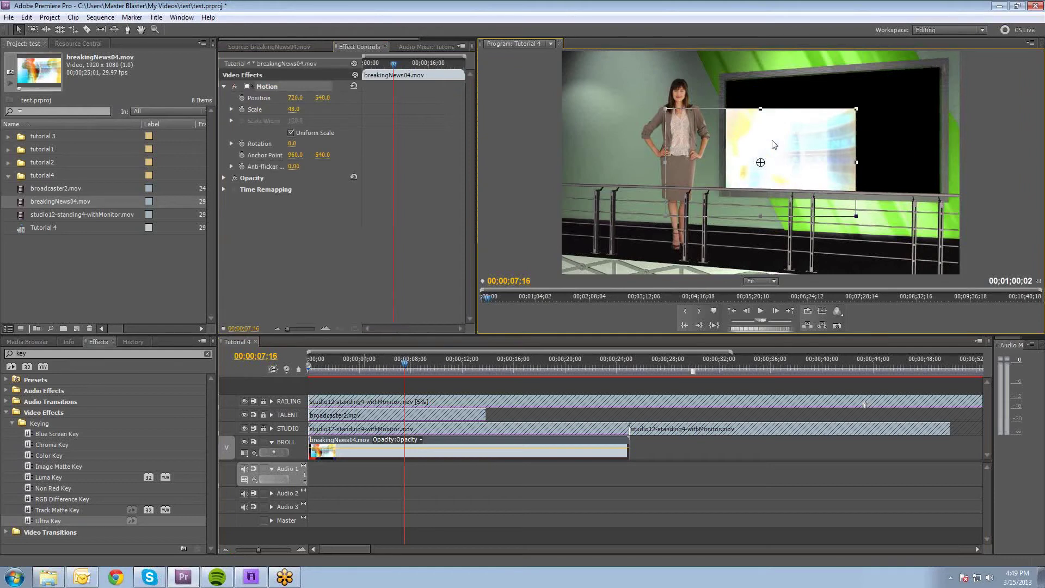
drag(774, 146, 846, 116)
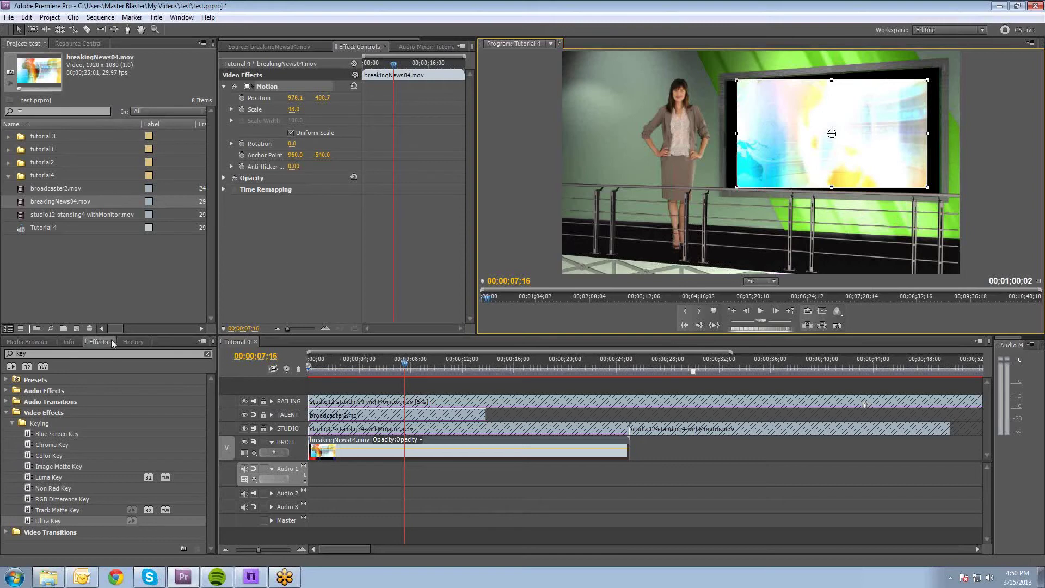
Filter the effects by "3d", apply Basic 3D to the breakingNews04.mov clip on BROLL and set its Swivel to 11°
click(66, 354)
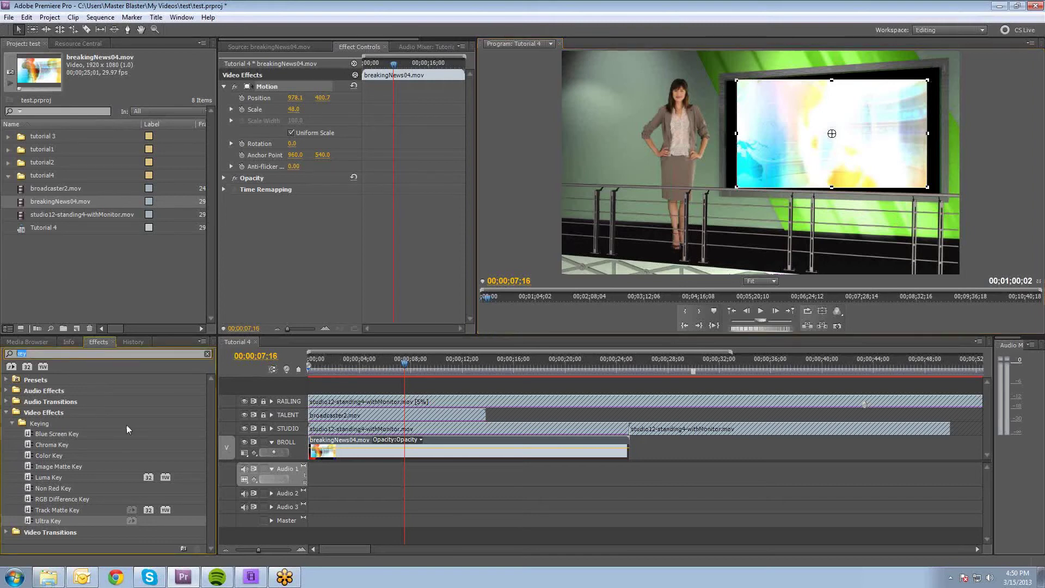
text(3d)
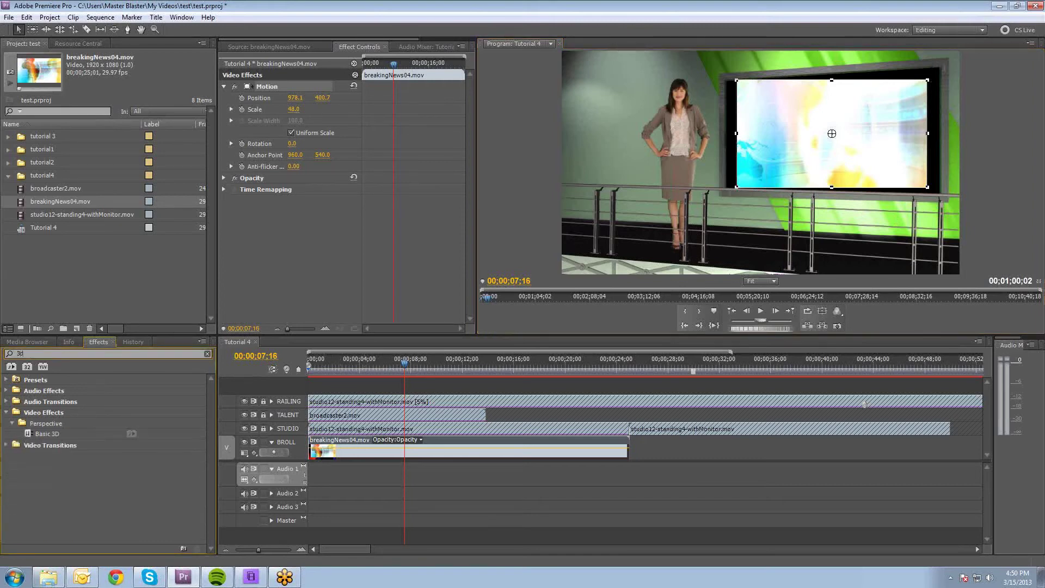
click(26, 434)
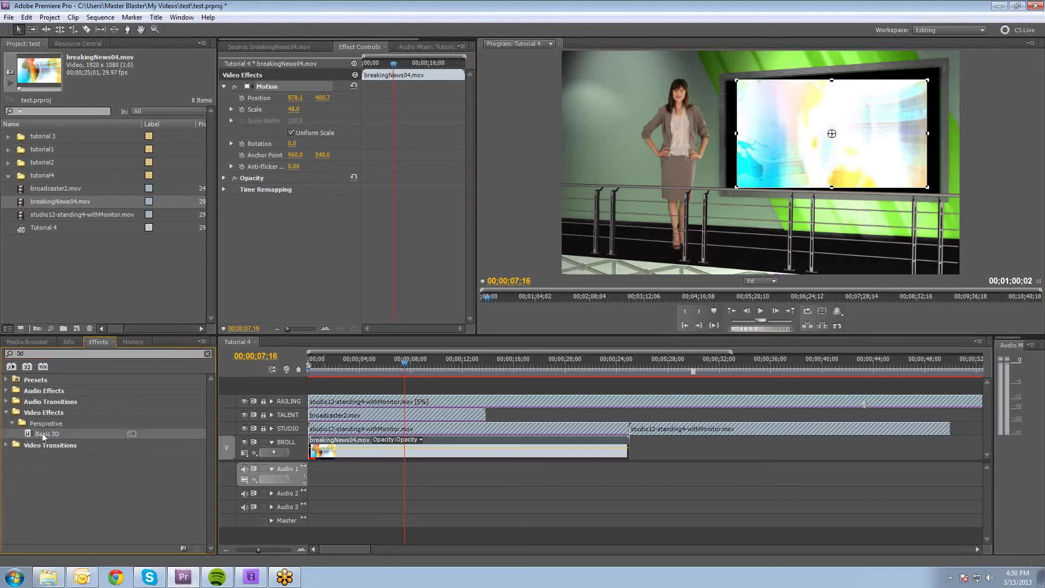
drag(28, 435, 479, 449)
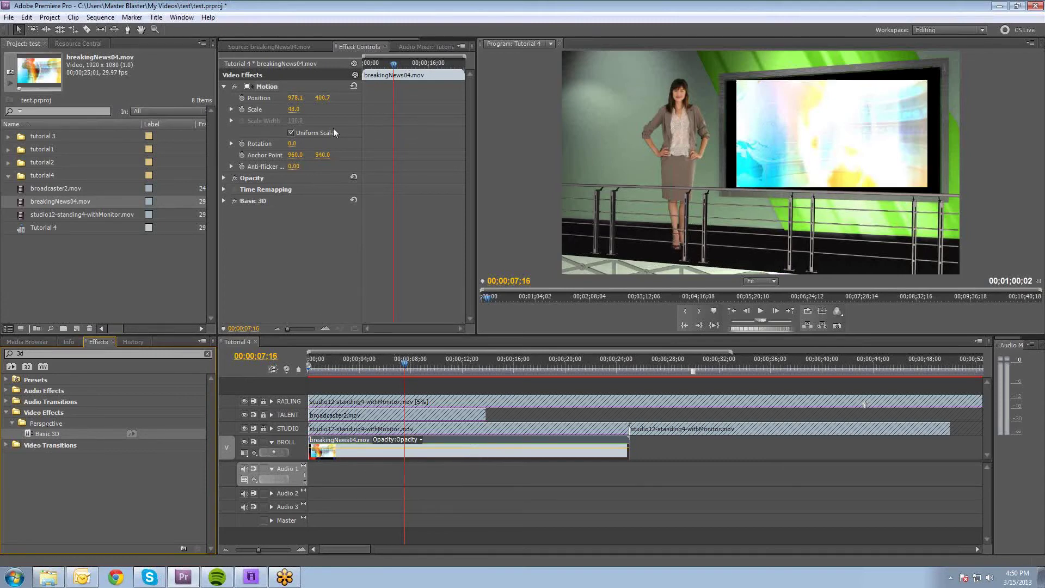
click(223, 201)
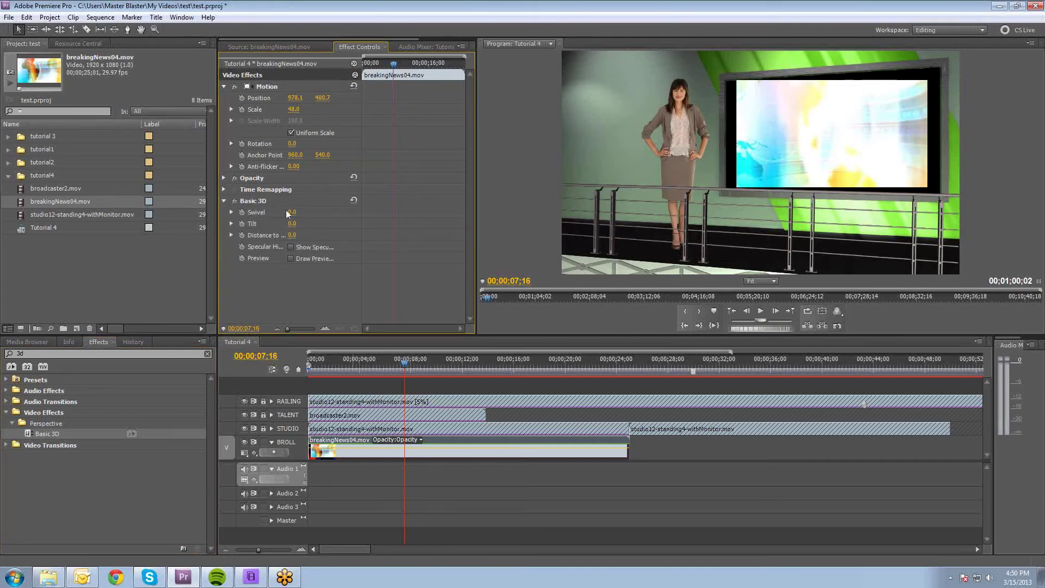
drag(293, 213, 307, 213)
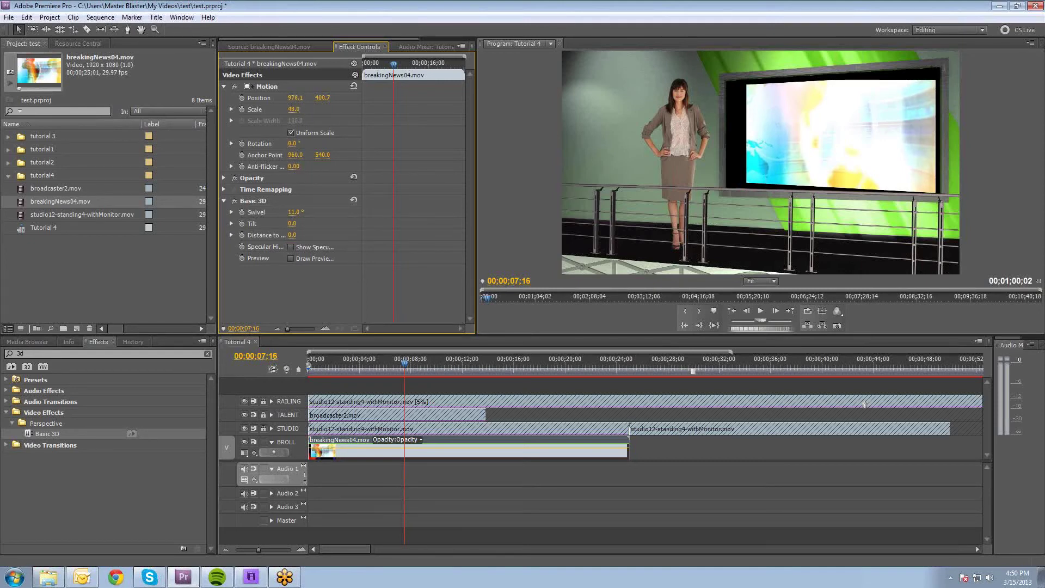
Fit the BROLL clip to the monitor with Rotation -2°, Scale 56 and a position of about 952, 388
drag(292, 143, 306, 143)
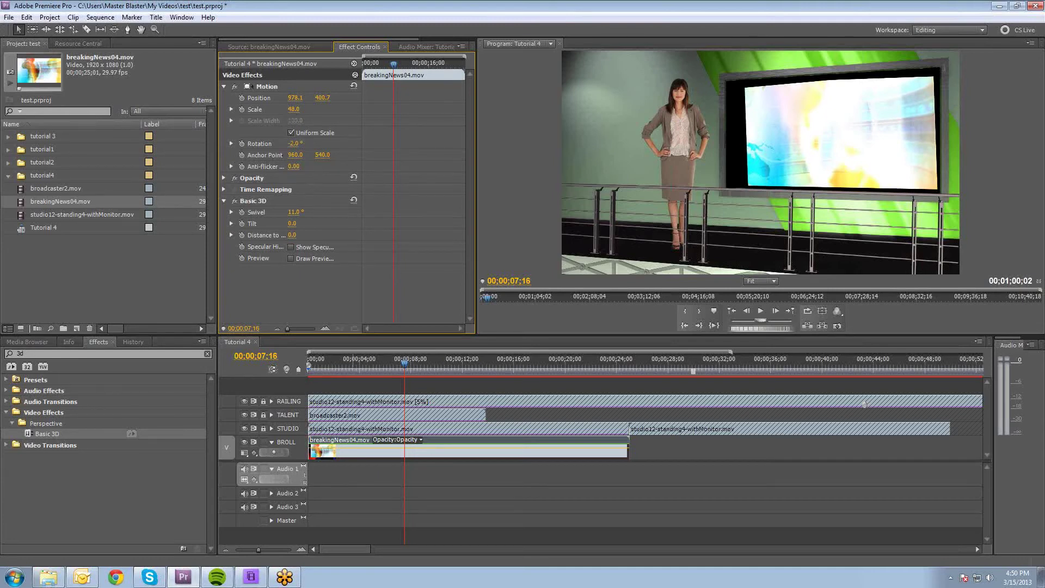
drag(294, 108, 303, 109)
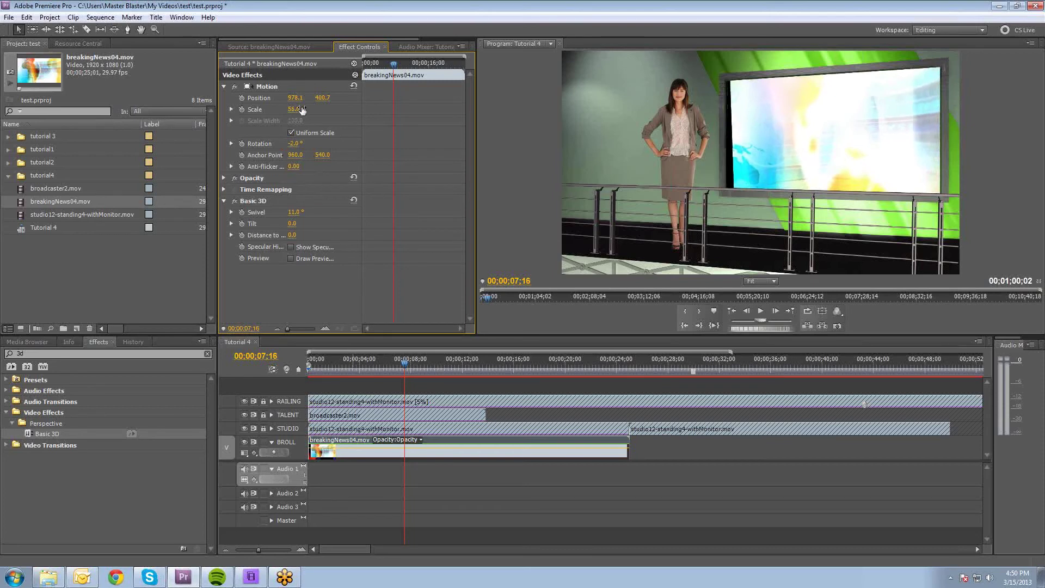
click(875, 115)
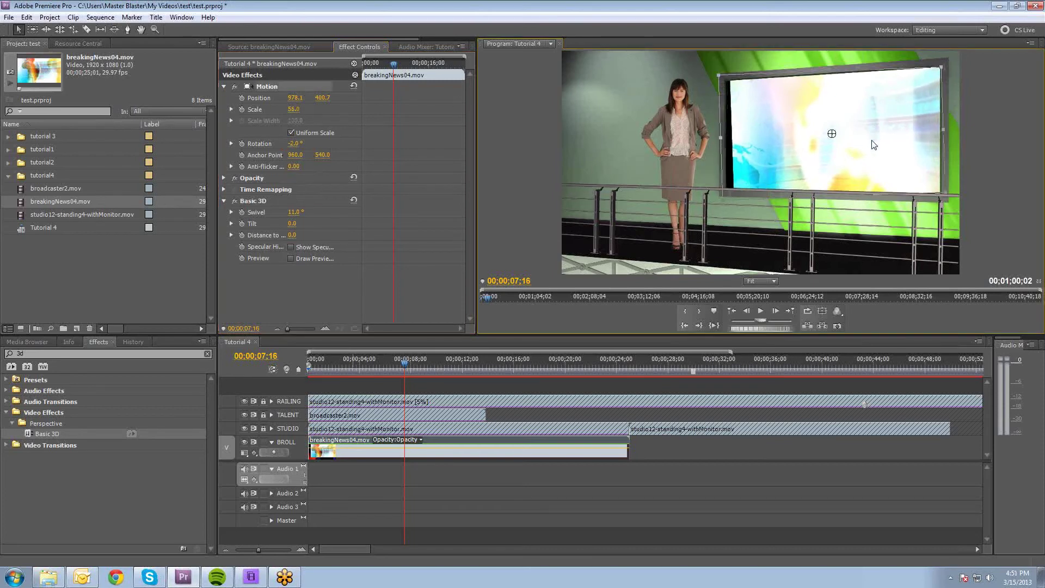
drag(874, 144, 870, 129)
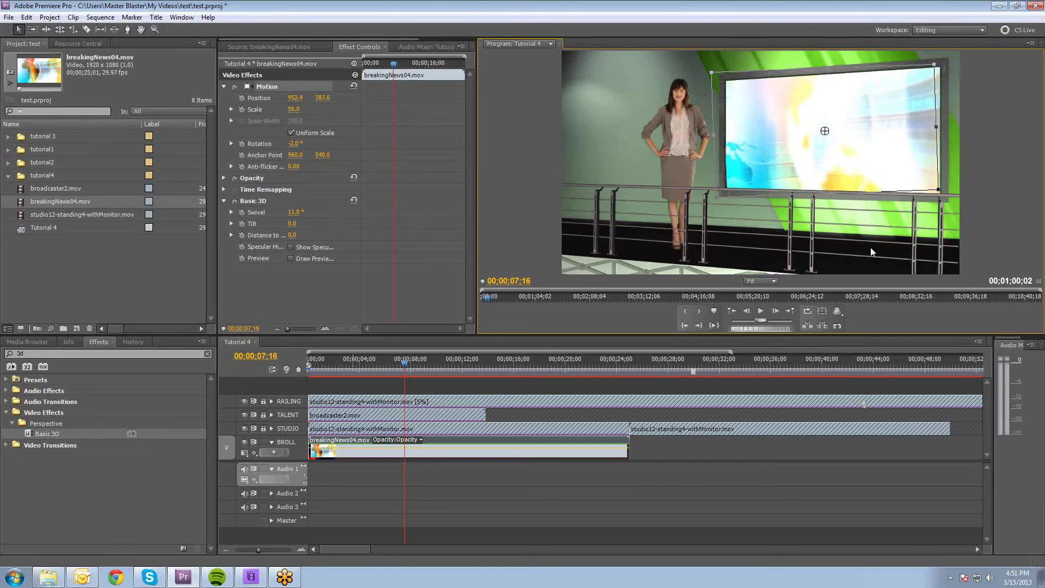
click(715, 490)
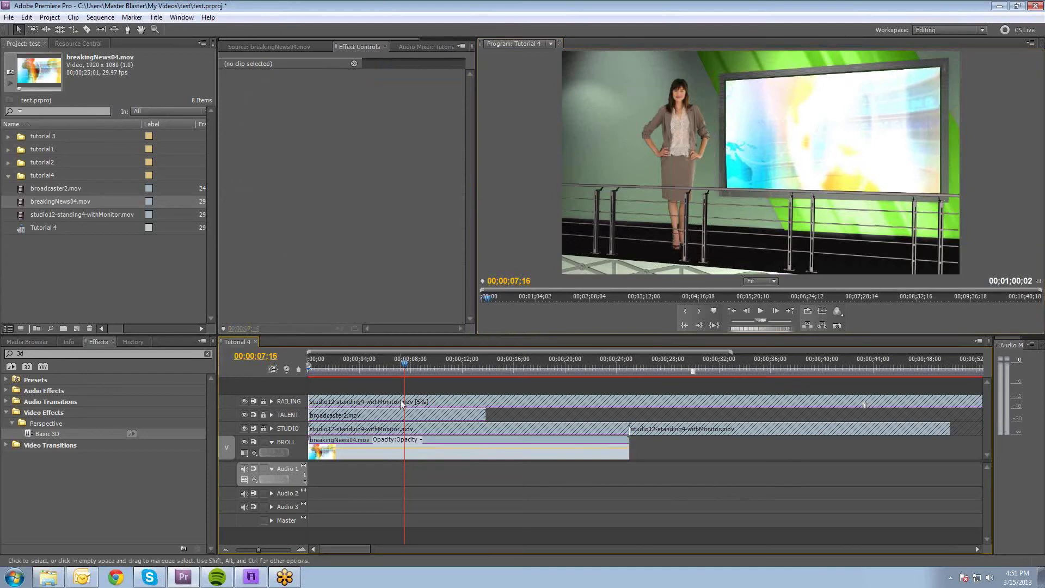
Scrub the sequence back to 00;00;01;09 and unlock the STUDIO, TALENT and RAILING tracks
drag(380, 364, 327, 374)
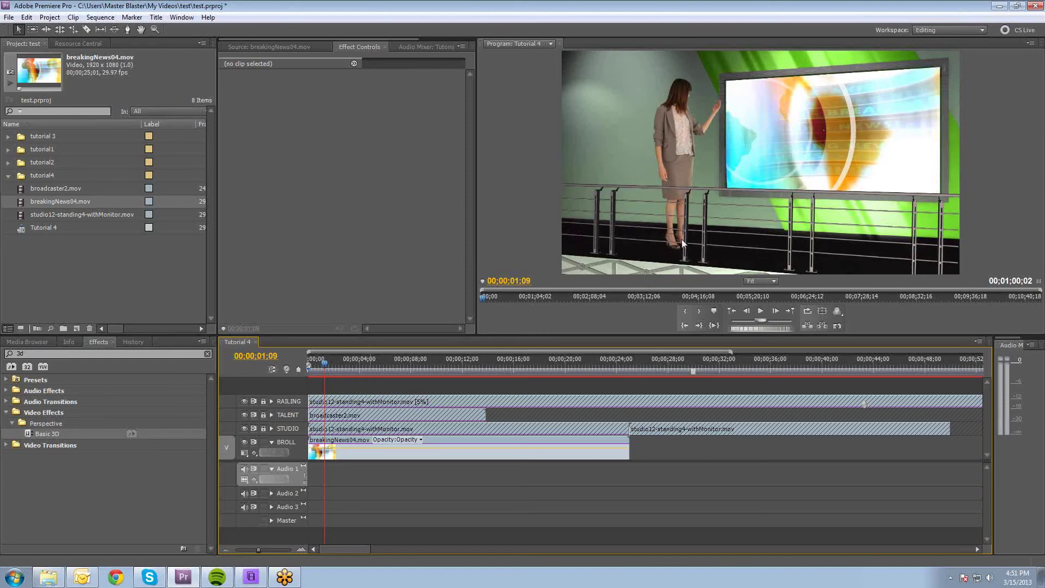
click(264, 429)
click(263, 415)
click(263, 401)
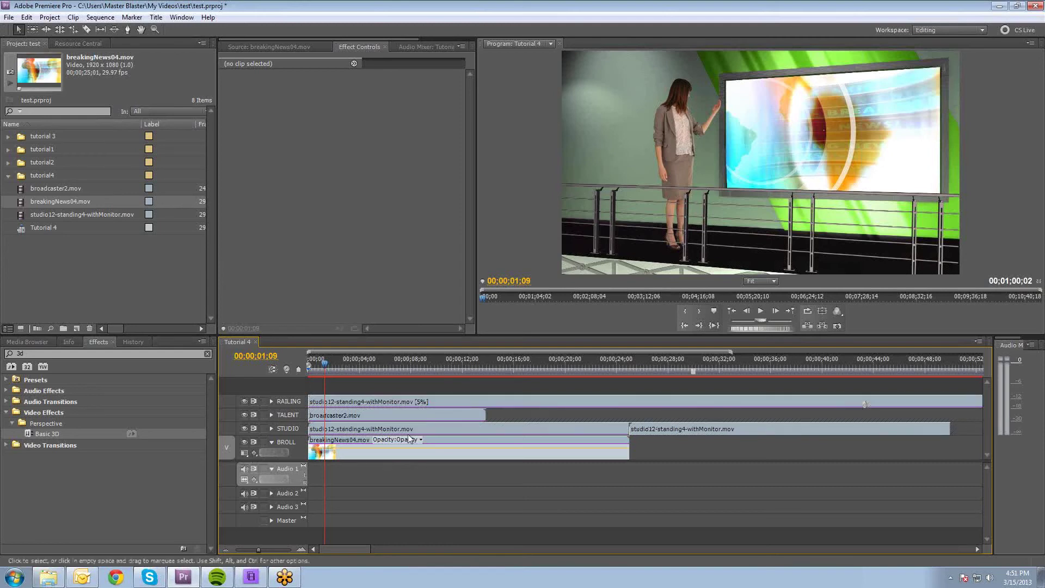
Cut the broadcaster2.mov clip from the TALENT track of the Tutorial 4 sequence
click(359, 416)
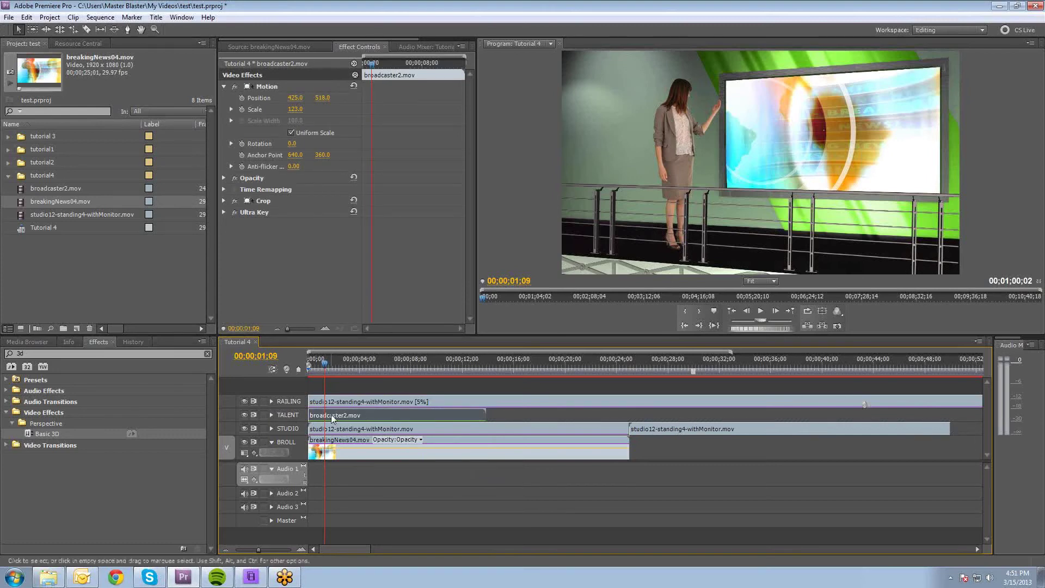
click(26, 17)
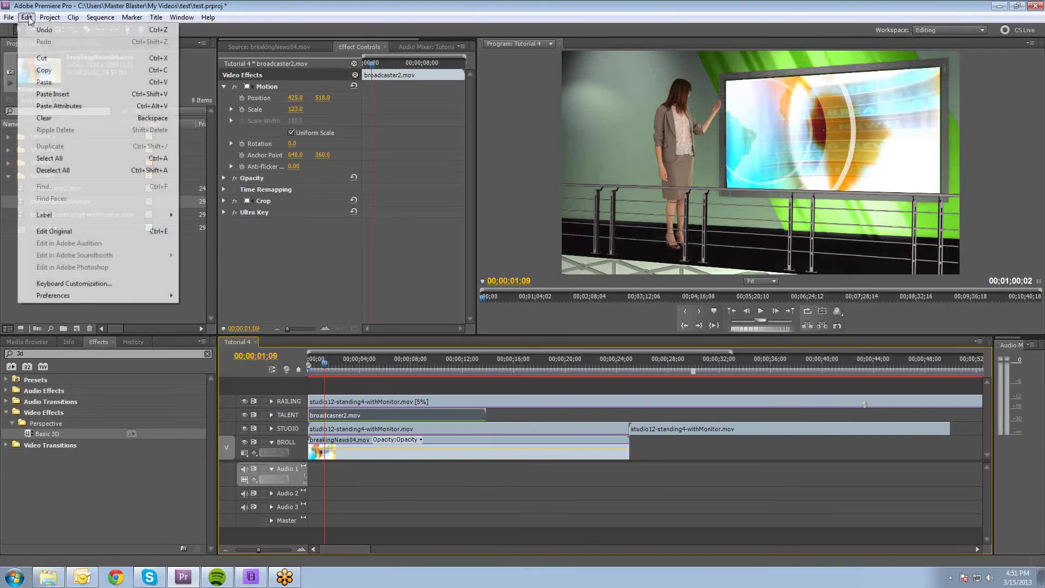
click(36, 57)
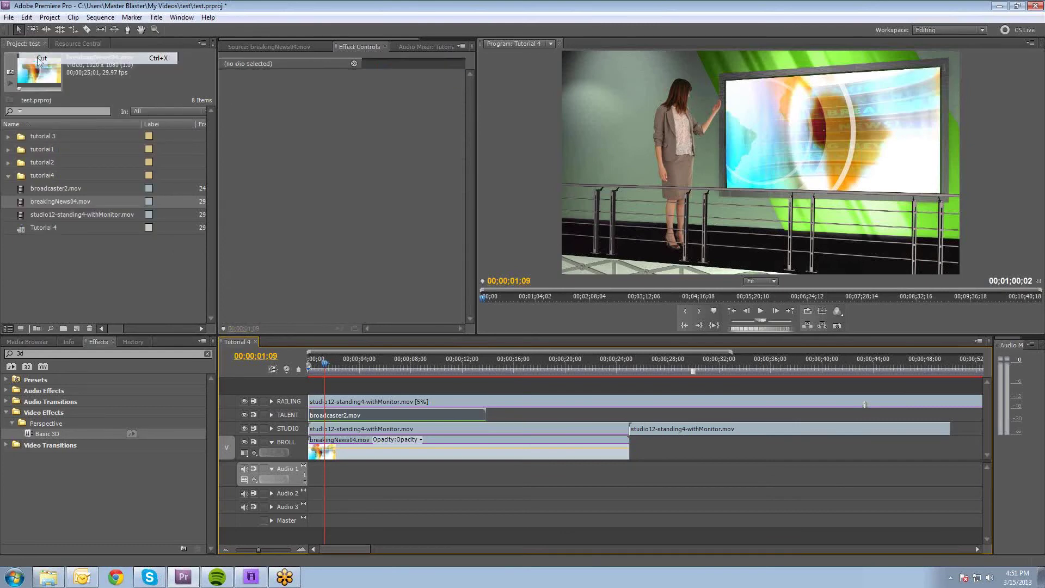
Create a new sequence named Talent with the HDV 1080p30 preset
click(108, 276)
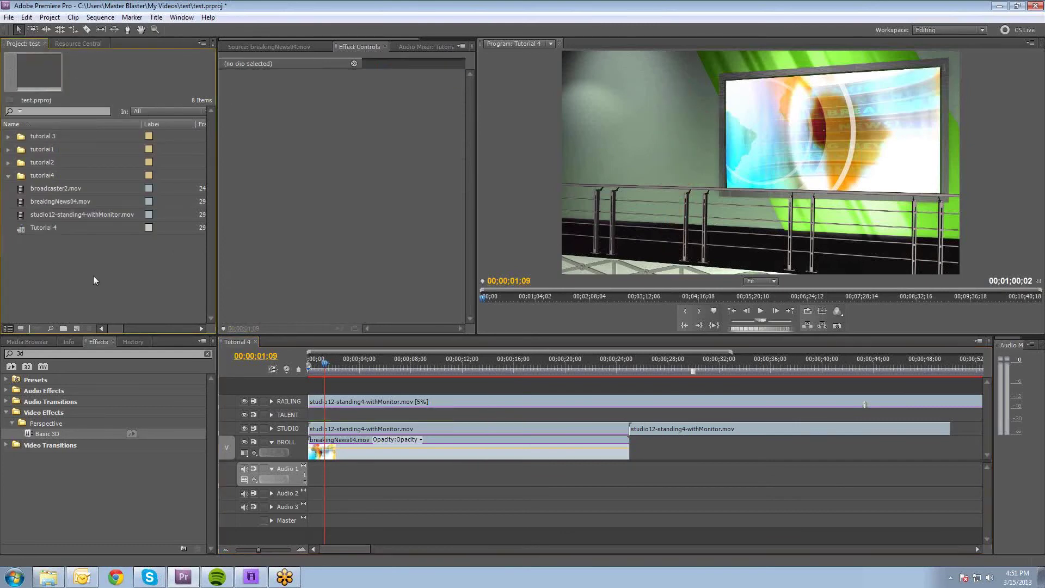
click(77, 328)
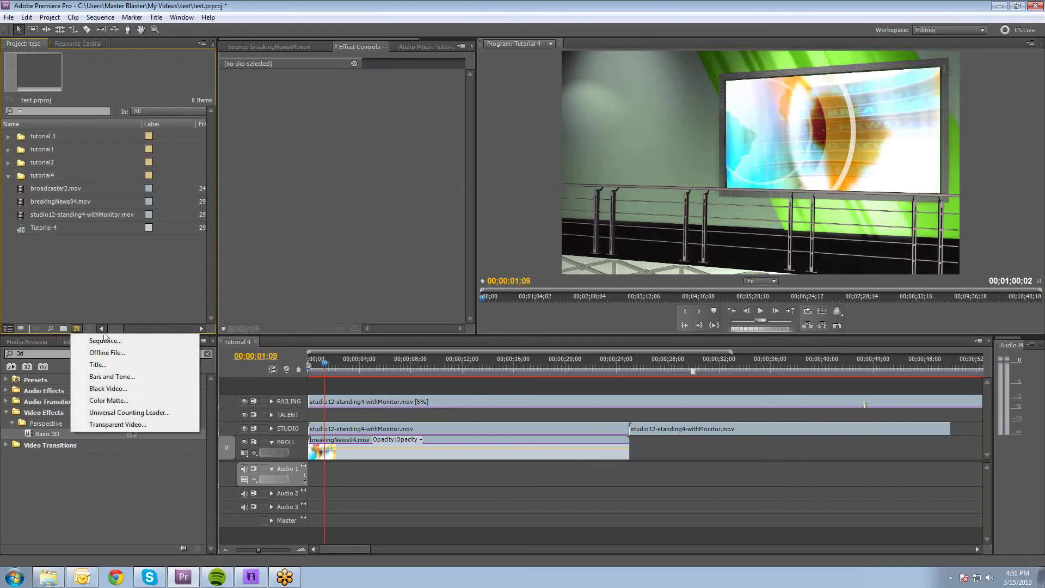
click(82, 278)
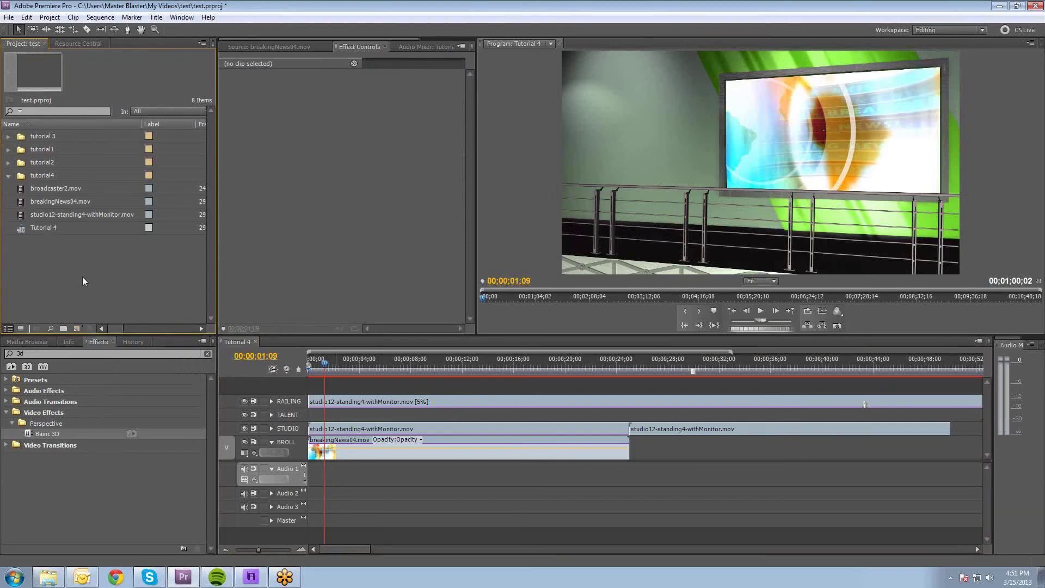
click(8, 17)
mouse_move(108, 30)
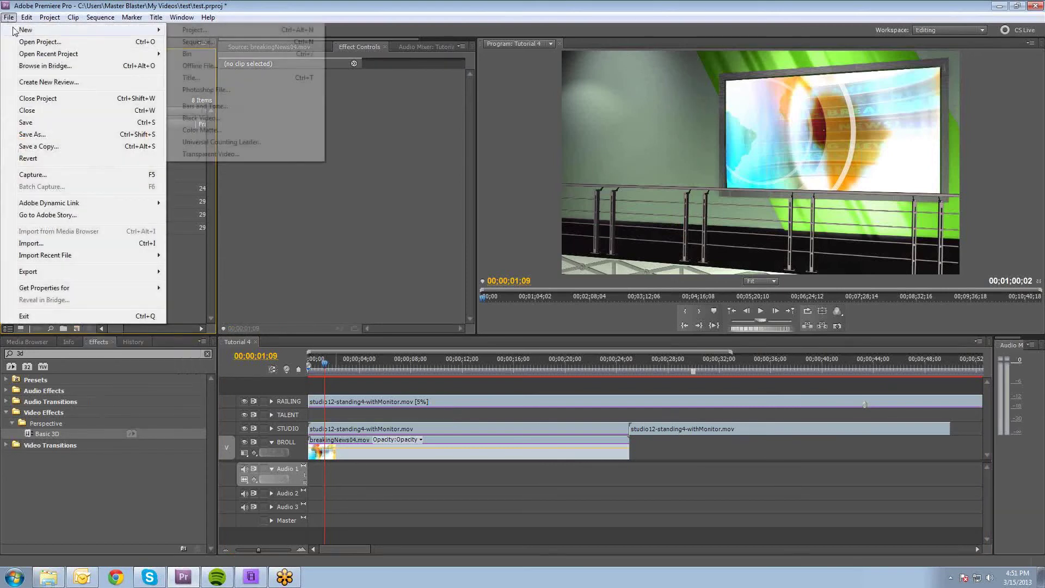
click(194, 42)
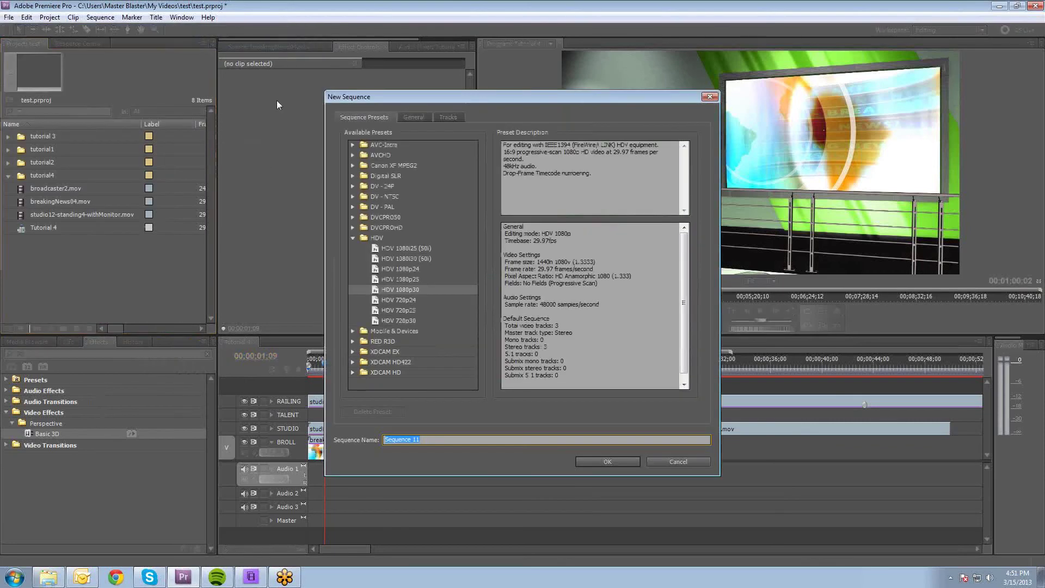
text(Talent)
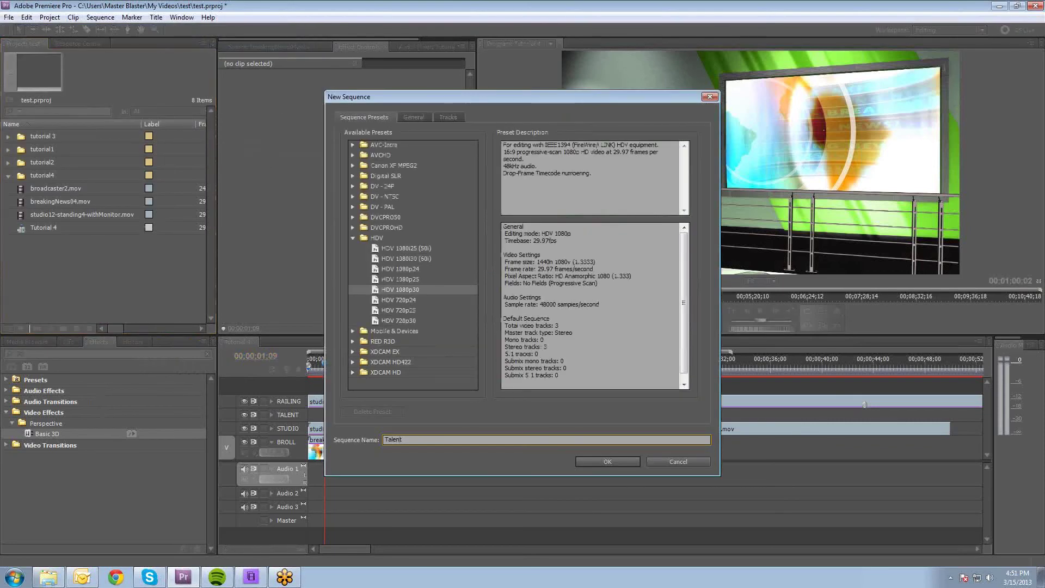
click(612, 461)
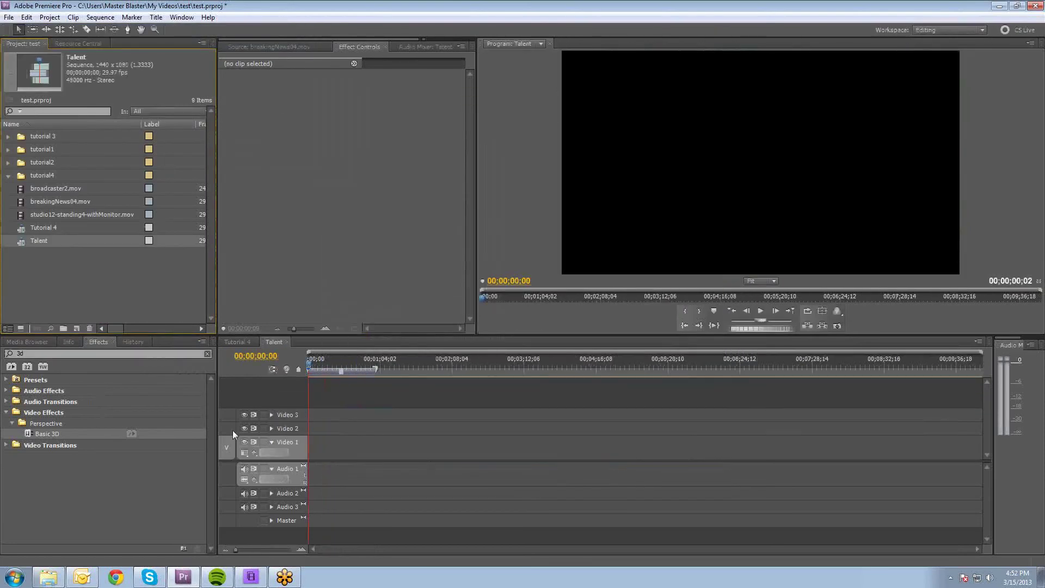
Paste the cut broadcaster2.mov clip into the Talent sequence on Video 1
click(26, 17)
click(26, 17)
key(ctrl+v)
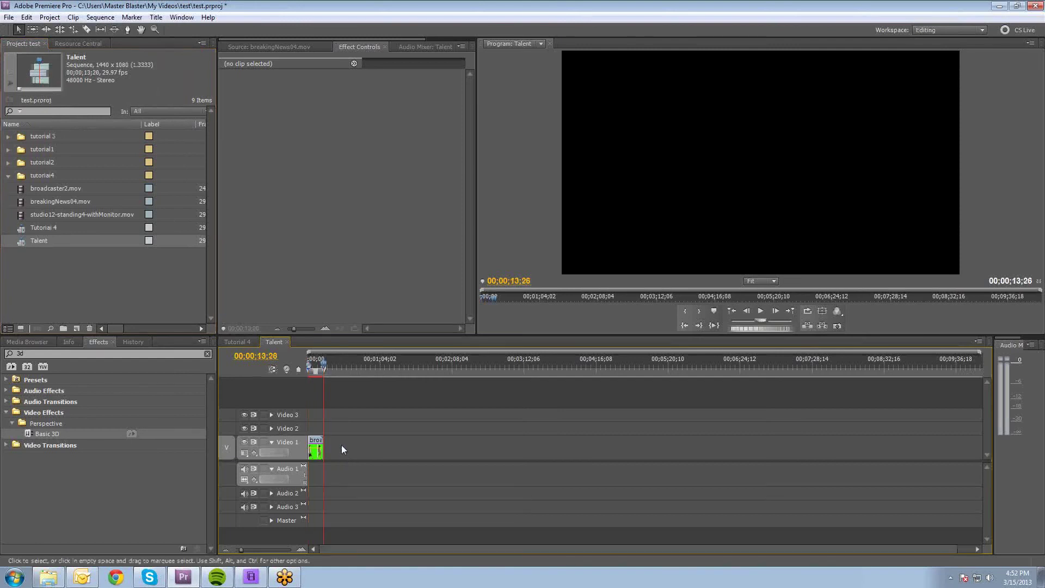
Move the broadcaster2.mov clip from Video 1 up to Video 2 in the Talent sequence, keeping its start time
click(316, 365)
drag(316, 365, 317, 361)
key(equal)
key(equal)
key(equal)
key(equal)
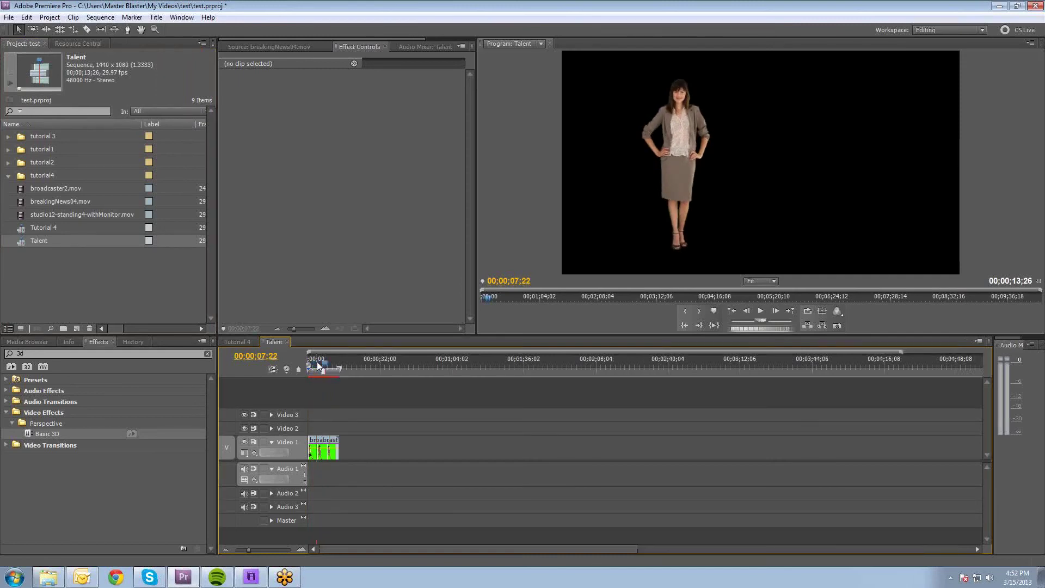
drag(436, 364, 380, 364)
click(371, 434)
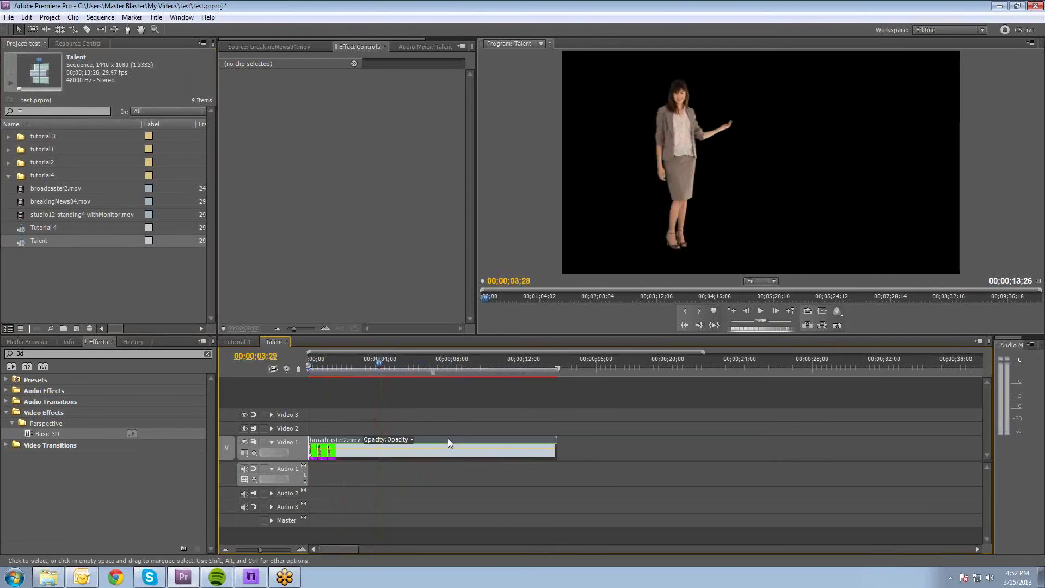
drag(449, 442, 450, 430)
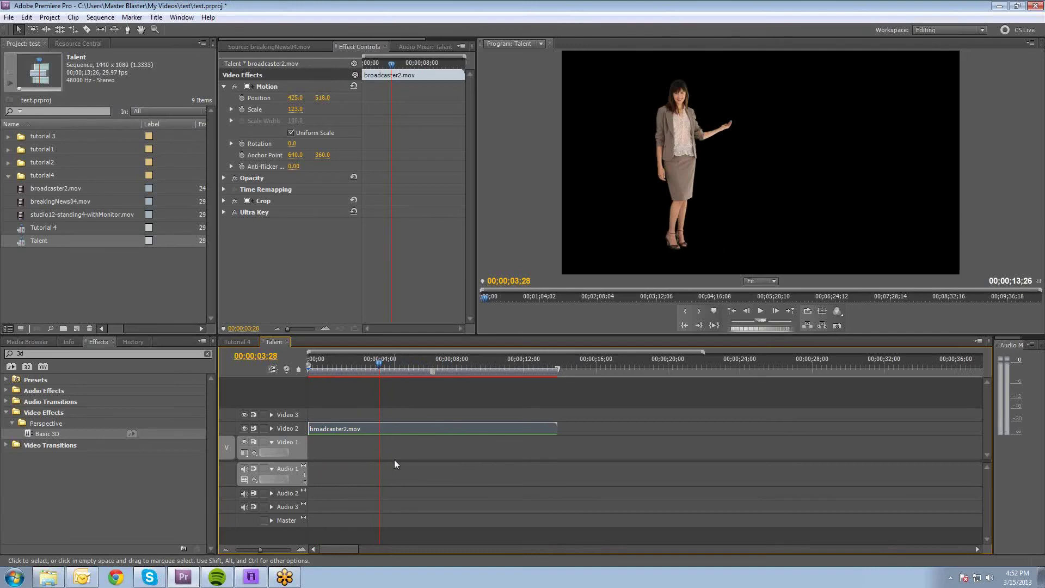
Paste a second copy of broadcaster2.mov at the sequence start on Video 1, beneath the first copy, and preview at 00;00;05;05
drag(320, 366, 280, 365)
click(300, 439)
key(ctrl+v)
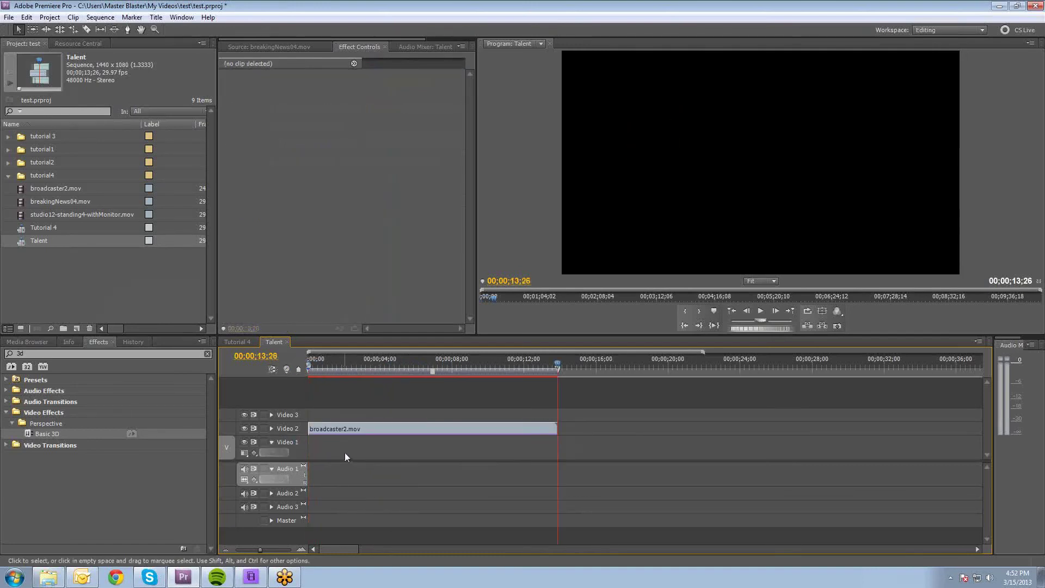
mouse_move(422, 442)
mouse_down()
mouse_move(425, 433)
mouse_move(408, 436)
mouse_up()
key(space)
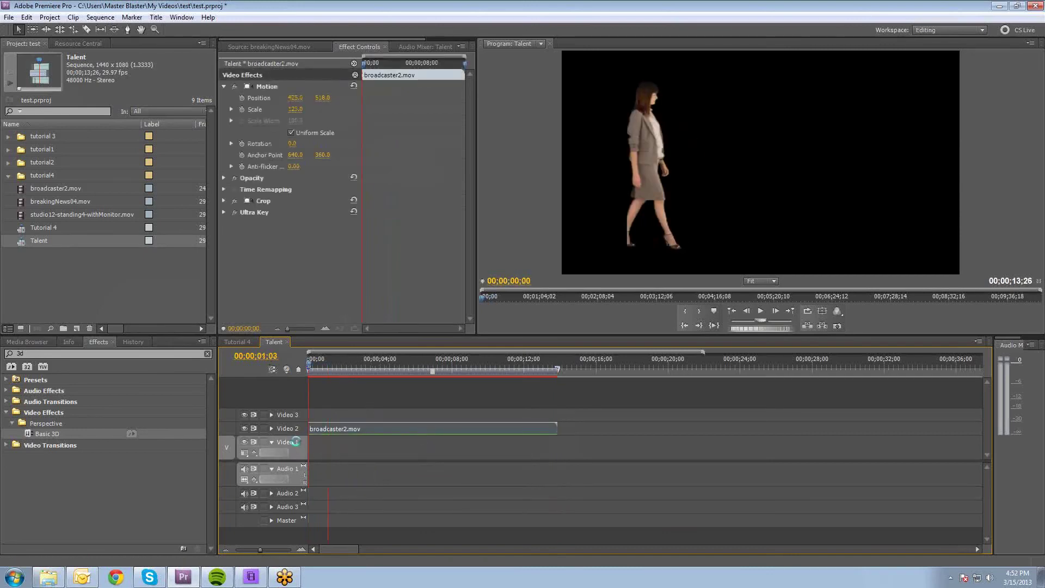
drag(363, 370, 401, 384)
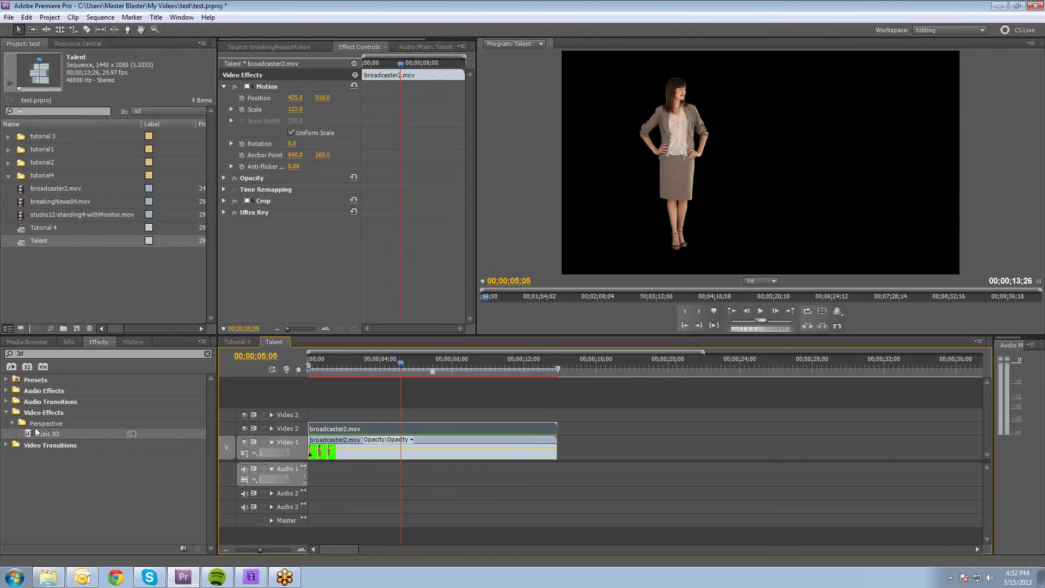
Filter the effects by "flip" and apply Vertical Flip to the broadcaster2.mov copy on Video 1
click(101, 355)
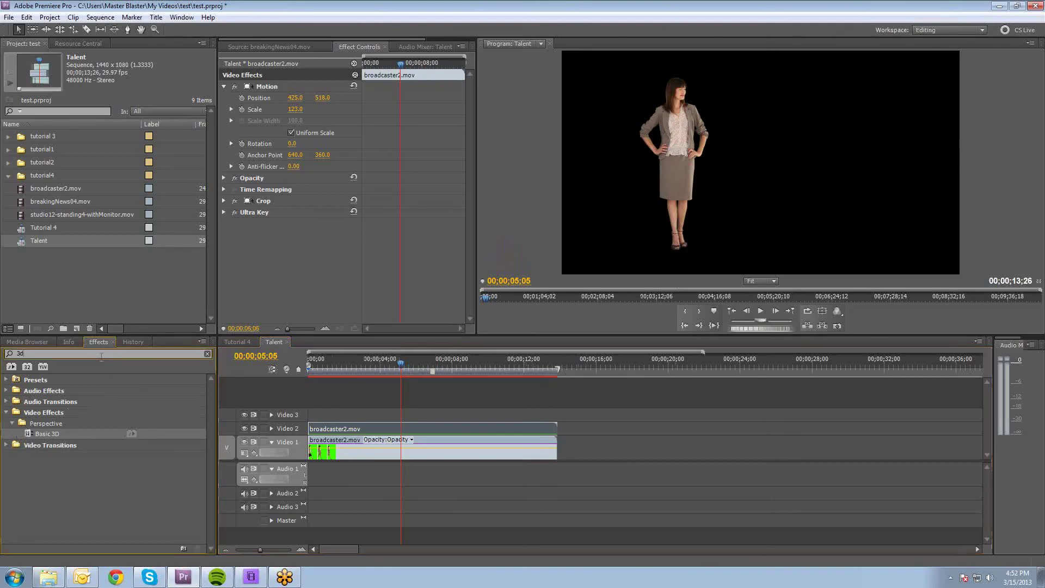
key(BackSpace)
text(flip)
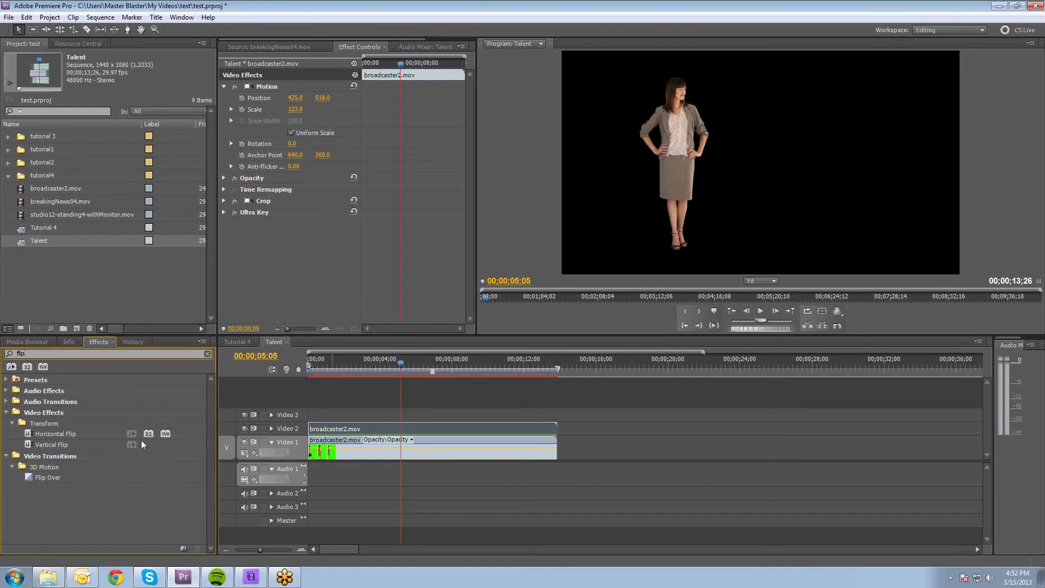
click(27, 443)
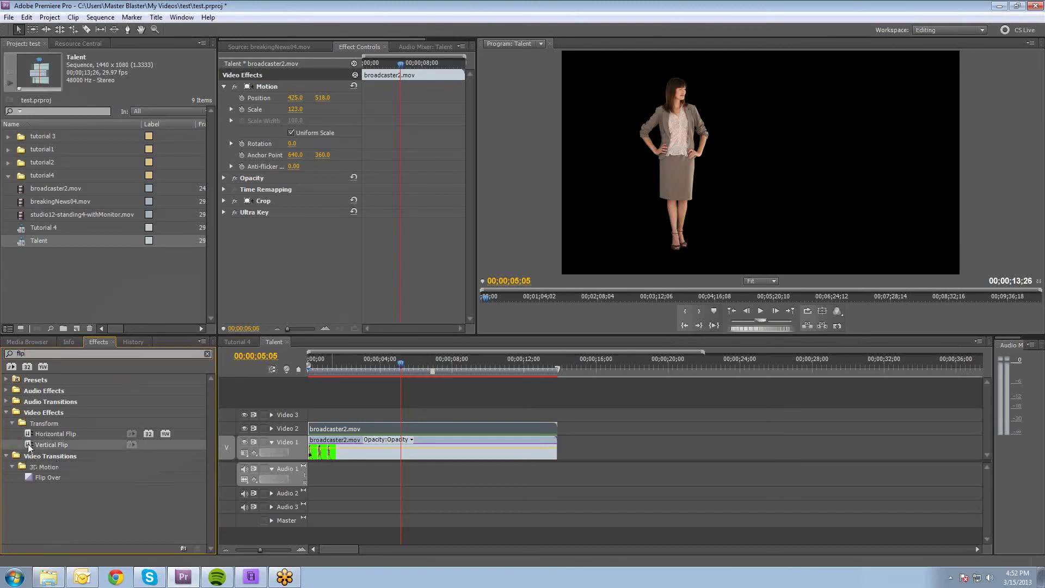
drag(27, 443, 435, 451)
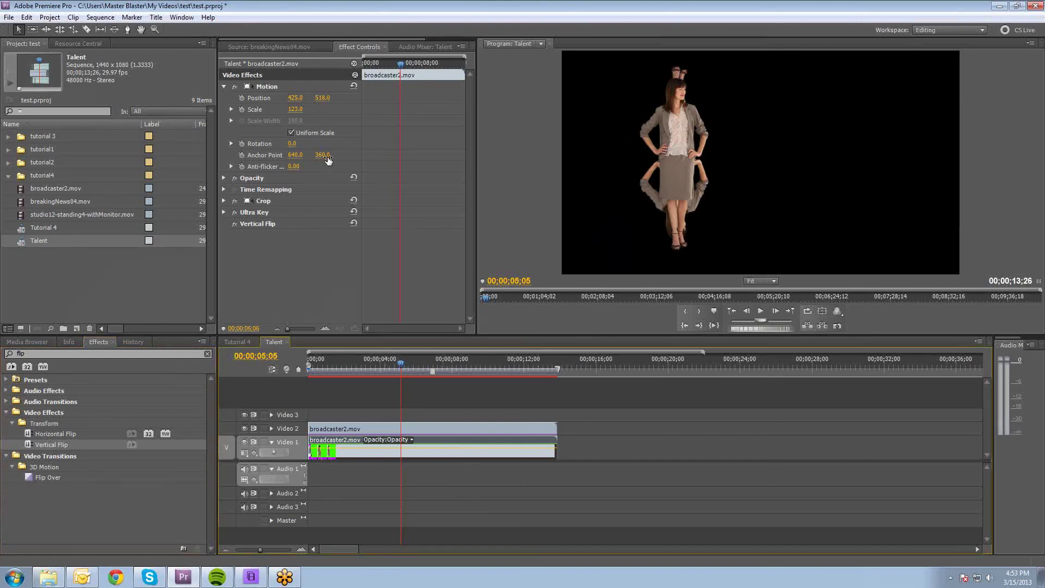
Make the flipped copy a reflection below the broadcaster's feet with a vertical position of about 1366 and 25% opacity
drag(322, 97, 783, 98)
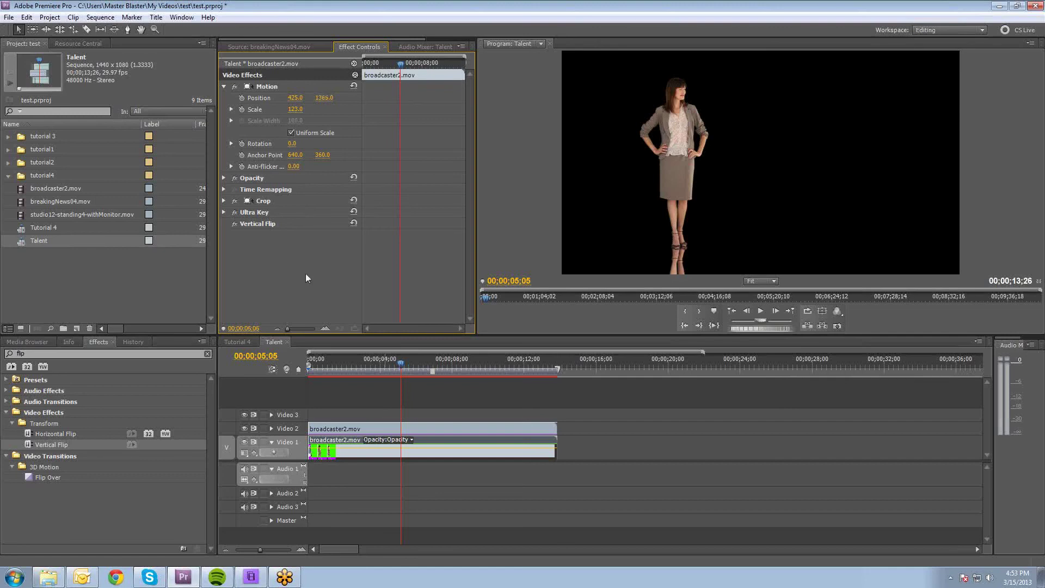
click(446, 445)
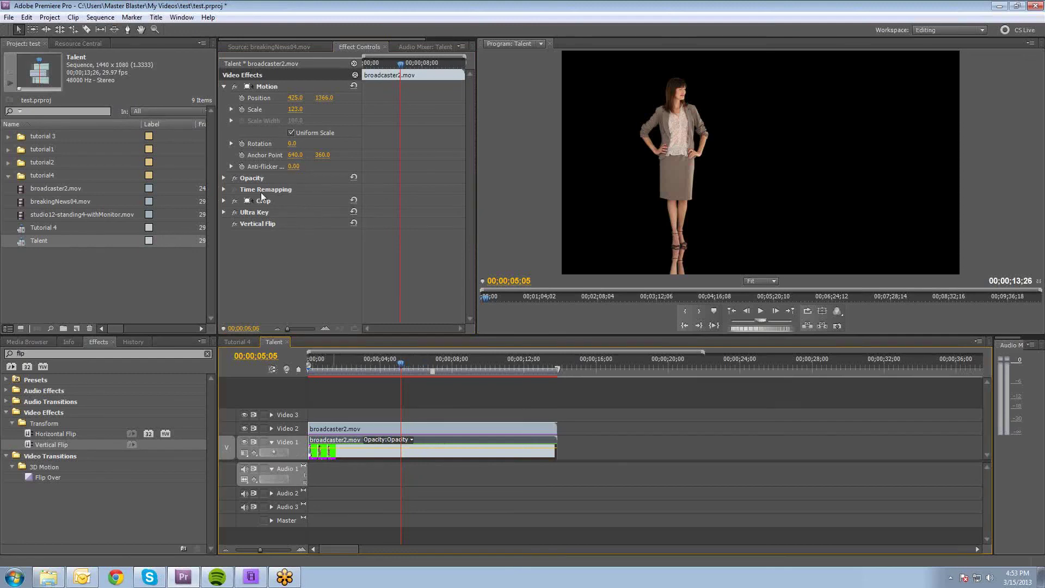
click(224, 178)
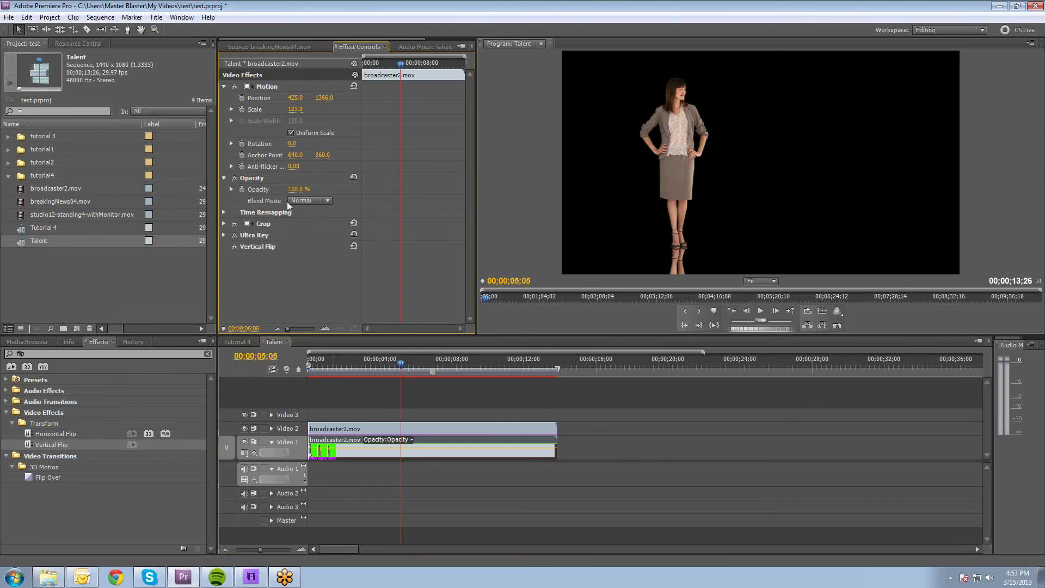
drag(292, 191, 251, 191)
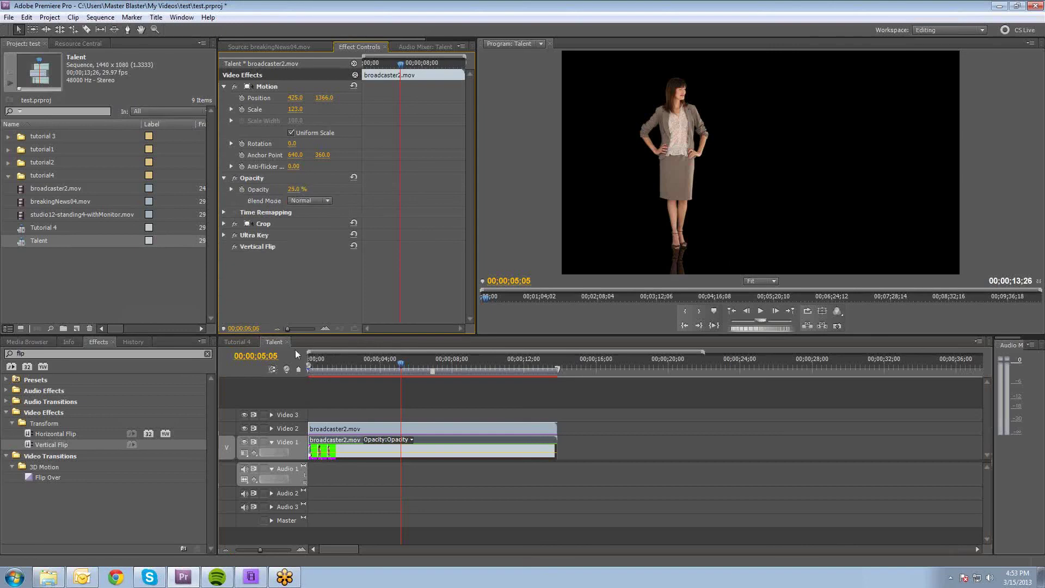
Place the Talent sequence at the start of the TALENT track in Tutorial 4 and dismiss the e-mail notifications
click(236, 342)
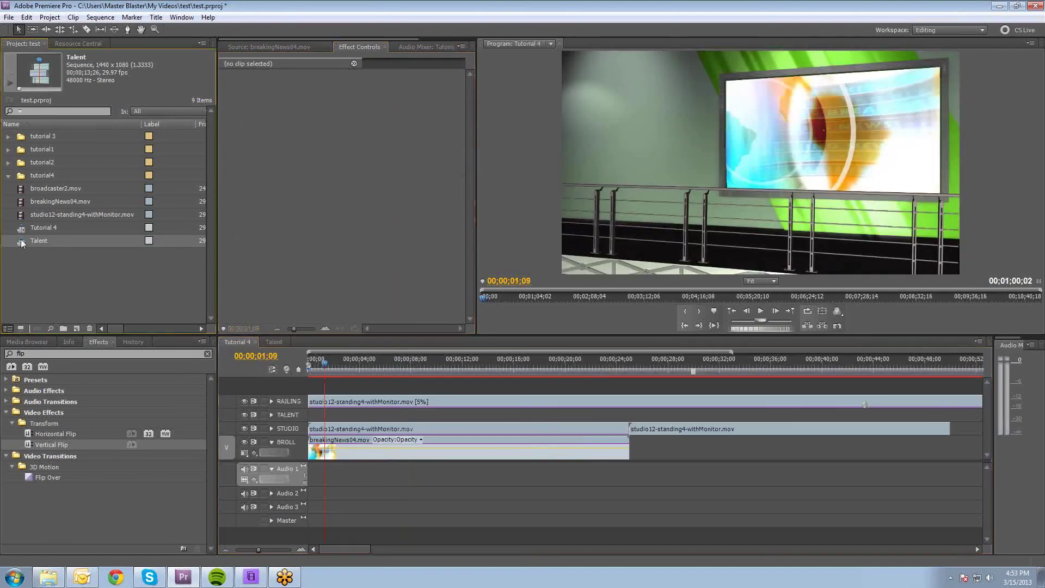
drag(22, 244, 309, 414)
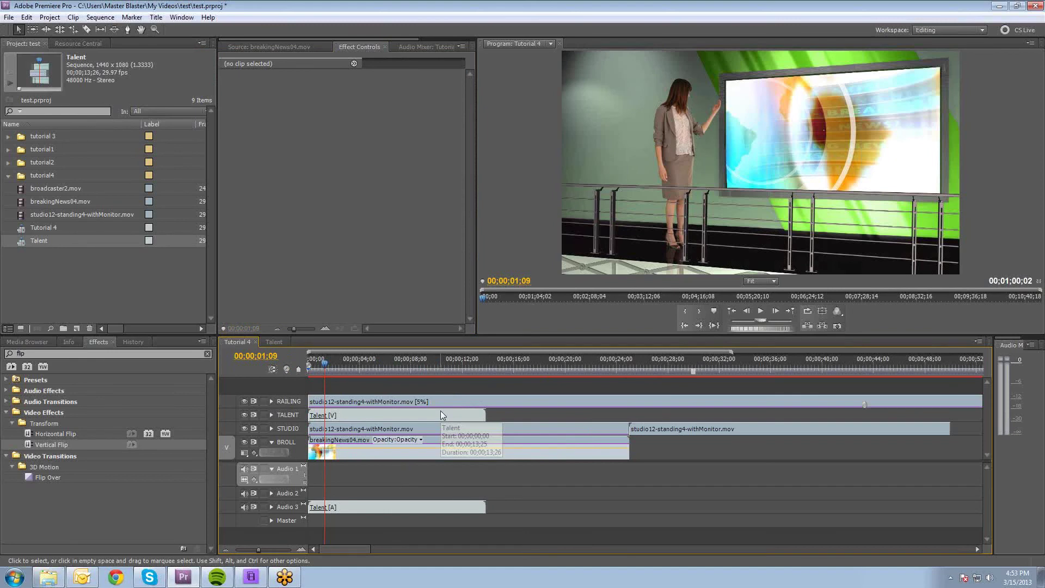
click(327, 368)
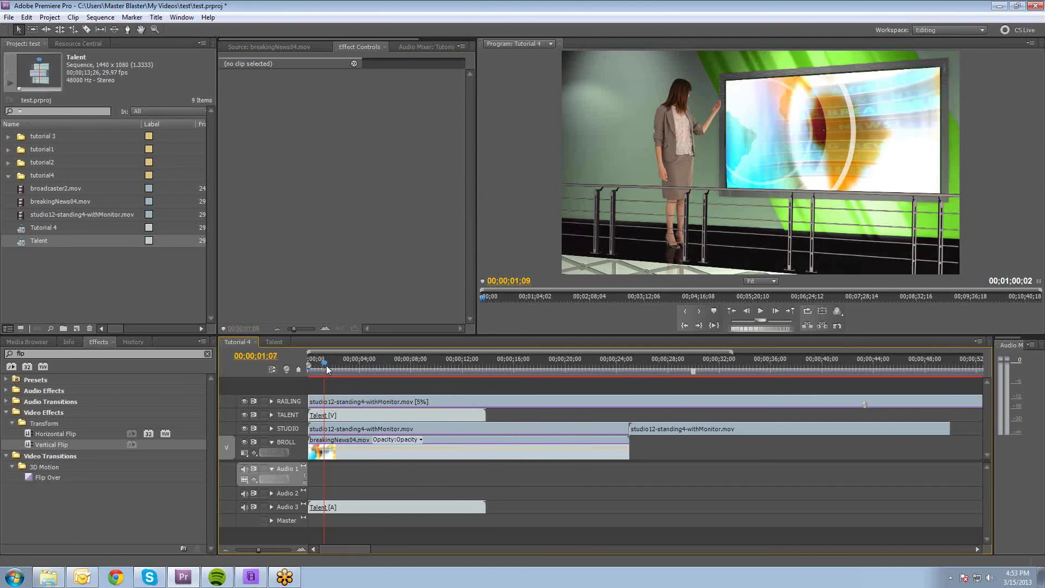
mouse_move(327, 368)
mouse_down()
mouse_move(311, 369)
mouse_move(332, 371)
mouse_up()
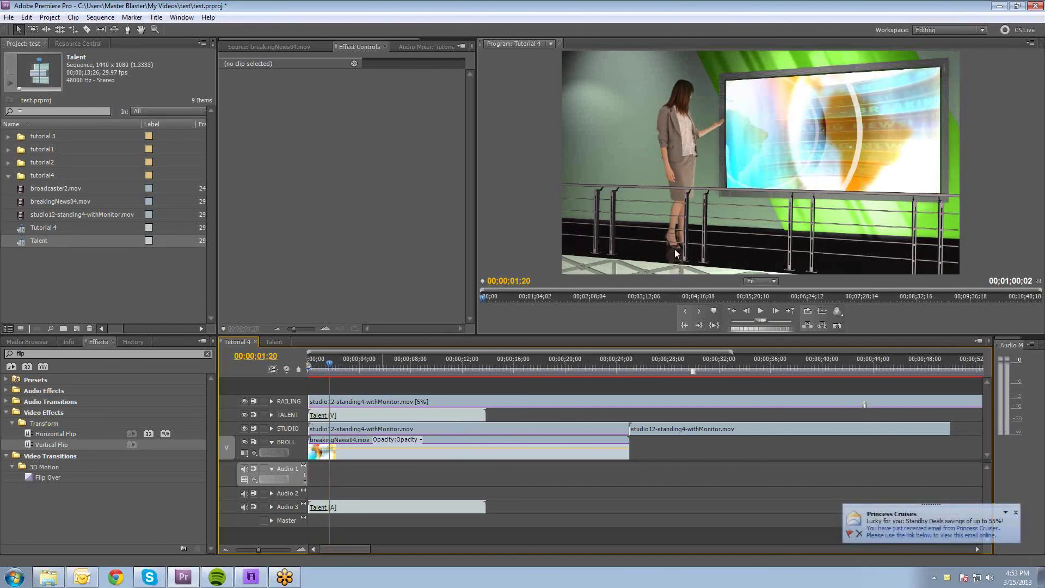
click(1016, 512)
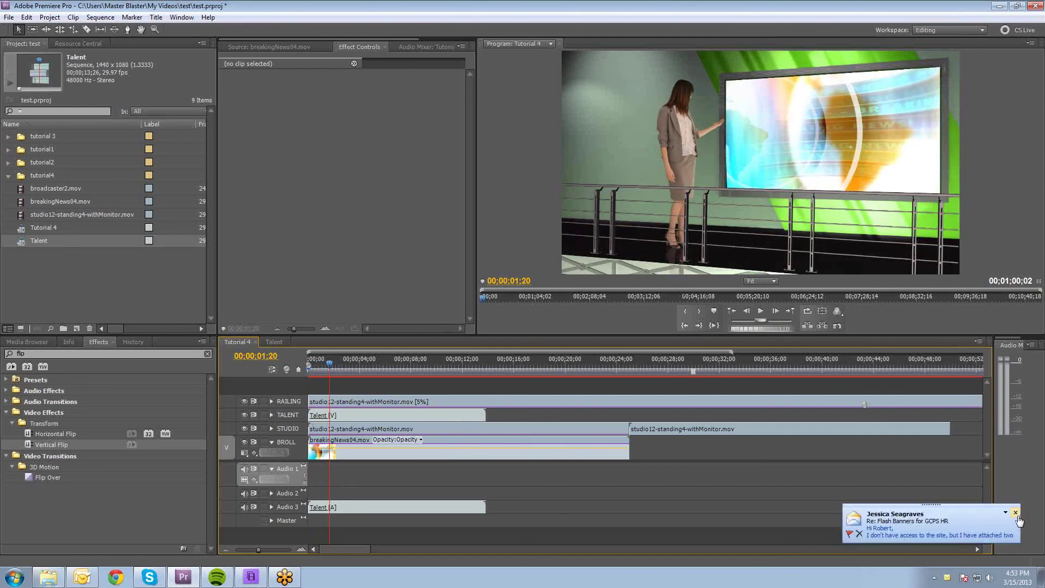
click(1016, 513)
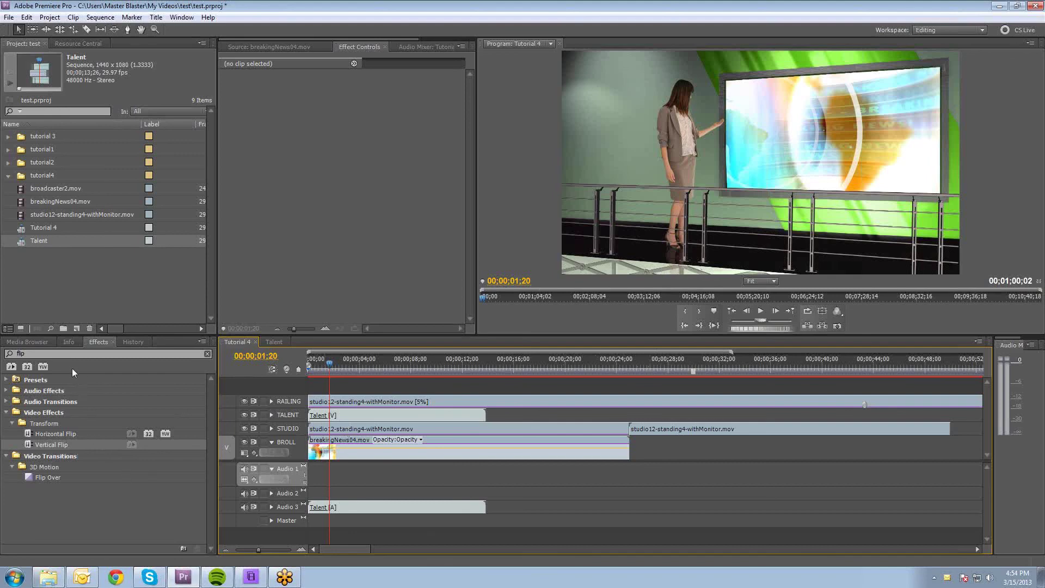
Filter the effects by "crop", apply Crop to the nested Talent clip and set its Bottom value to 4%
double_click(72, 353)
text(crop)
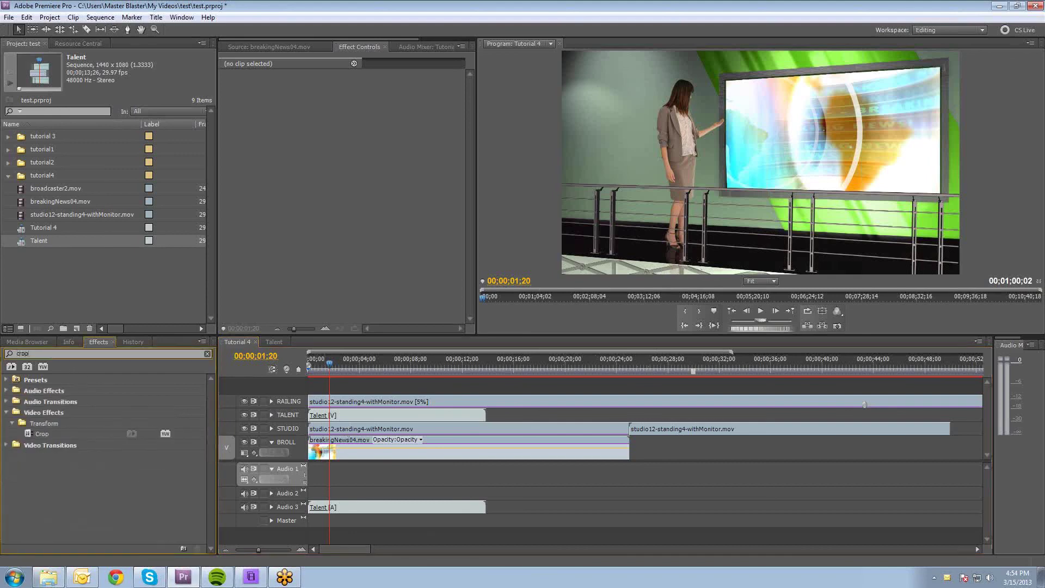
drag(28, 432, 344, 414)
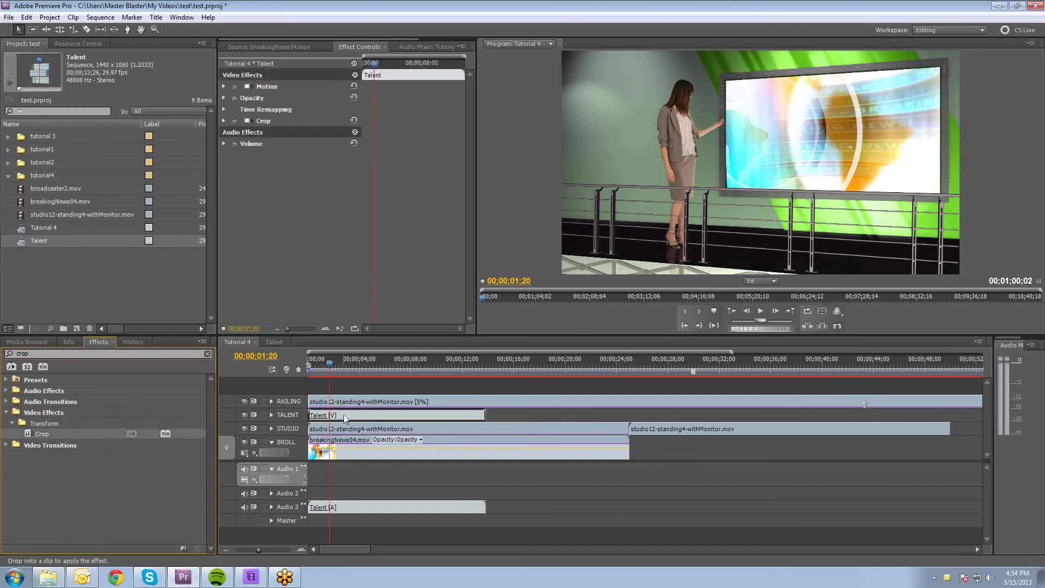
click(224, 120)
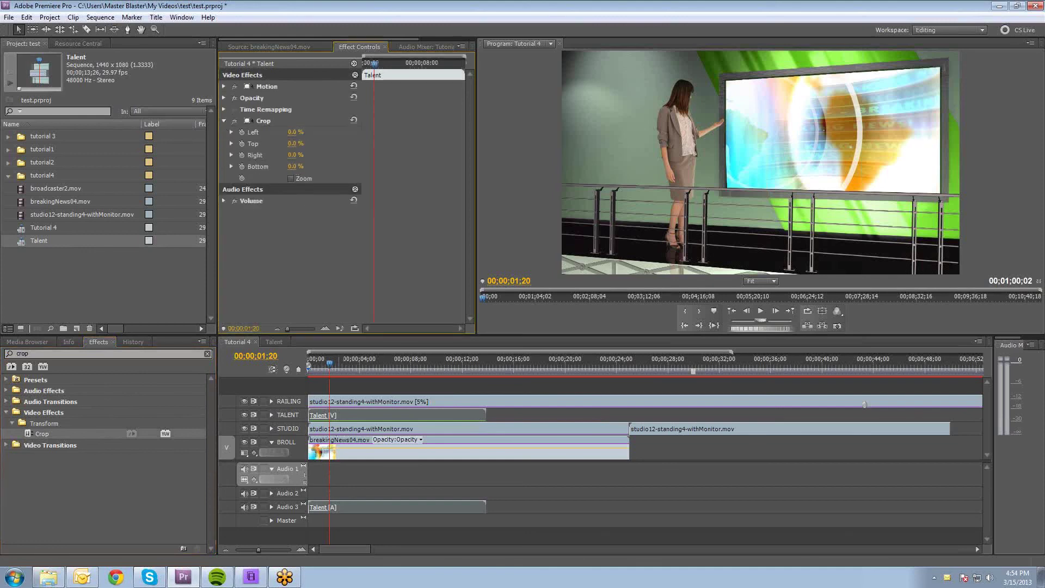
drag(294, 166, 303, 167)
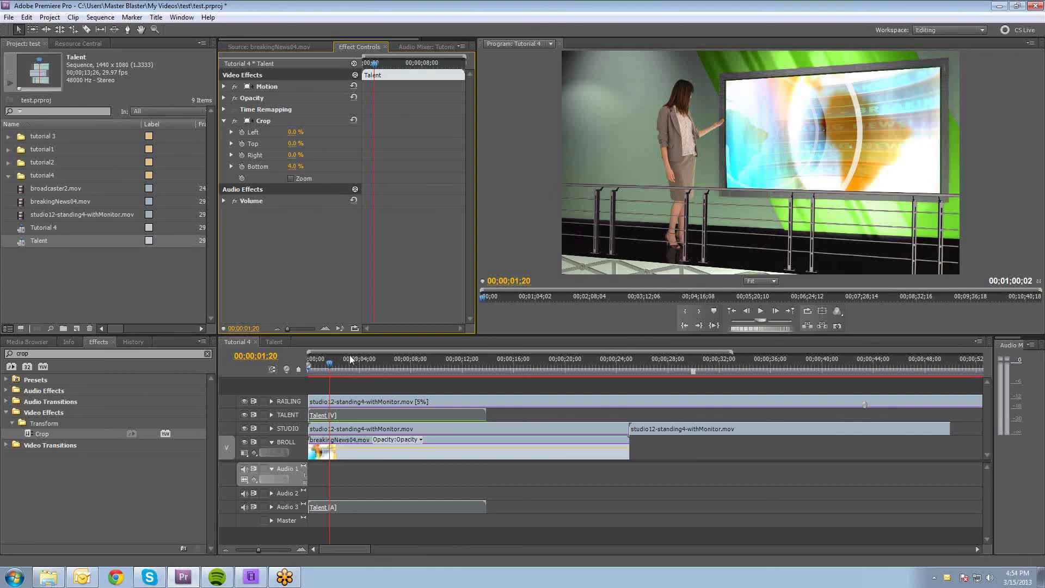
Play the Tutorial 4 sequence from the beginning to review the broadcaster's reflection in the composite
drag(349, 357, 301, 351)
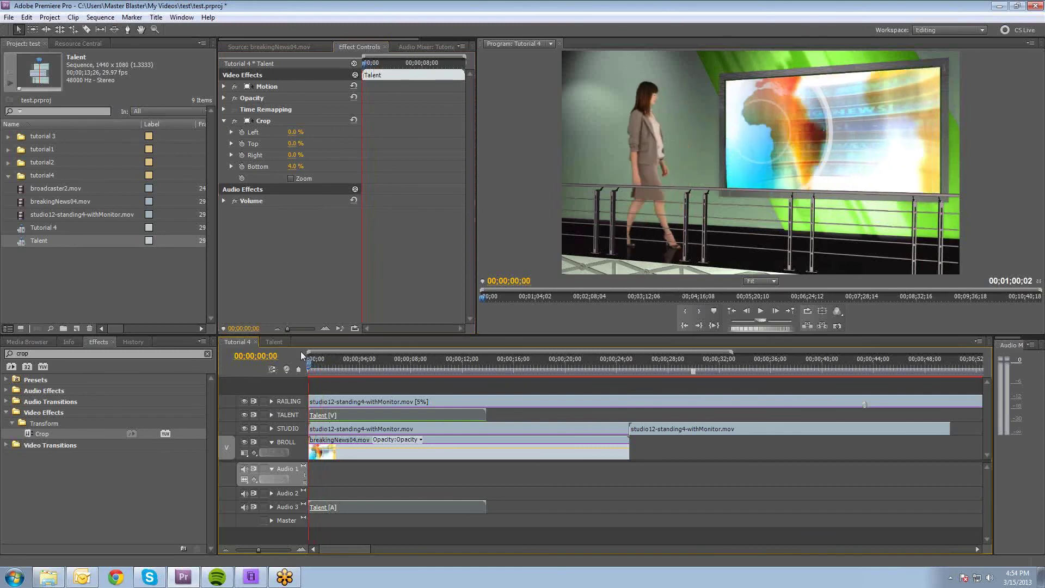
key(space)
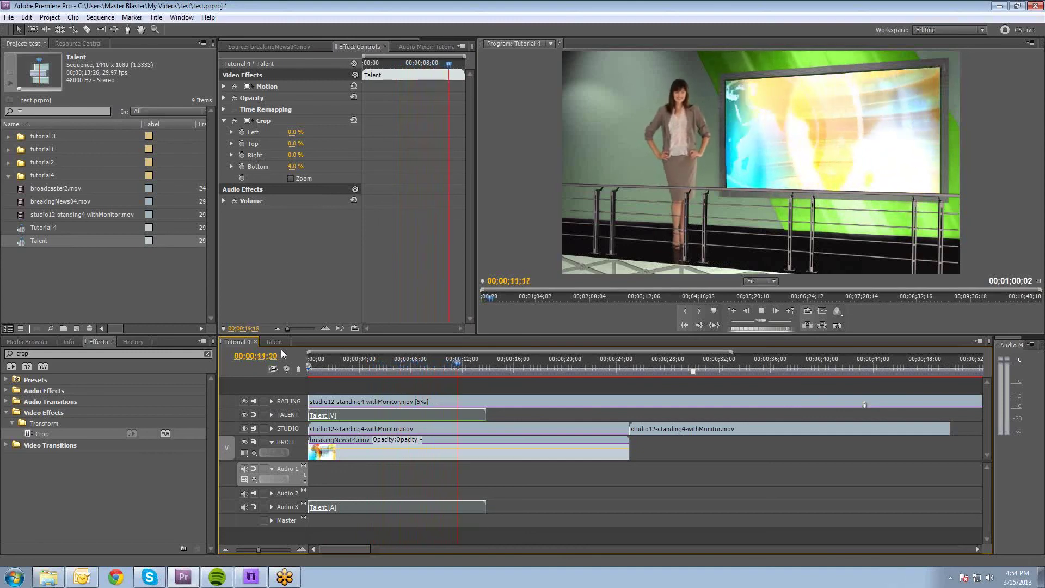
key(space)
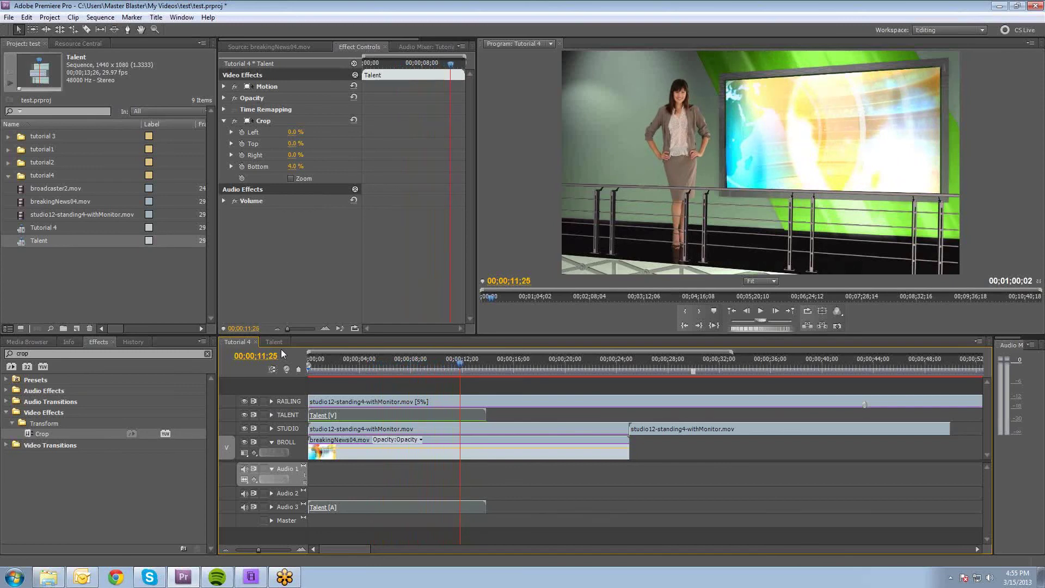